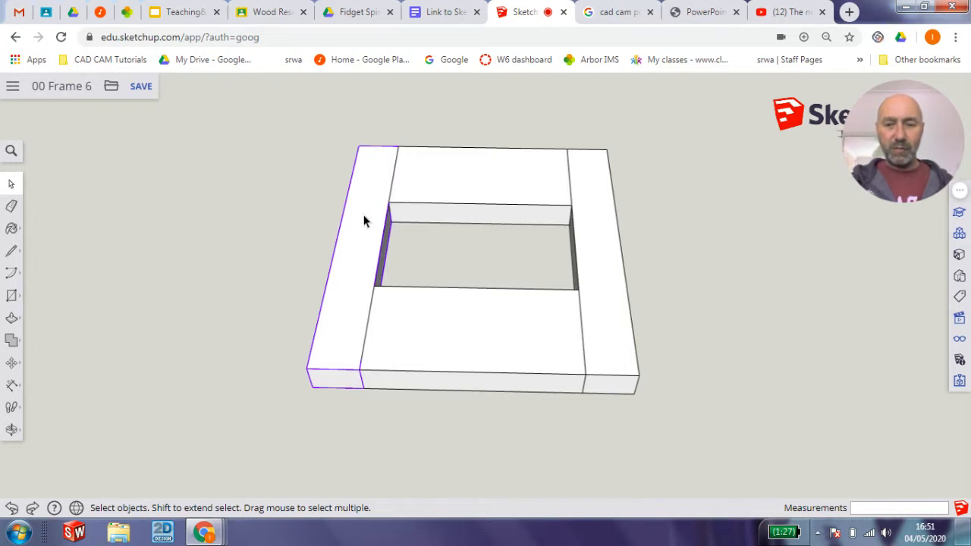
Move the left side piece of the frame outward by about 58 mm, away from the cross rails.
{"action": "key", "text": "m"}
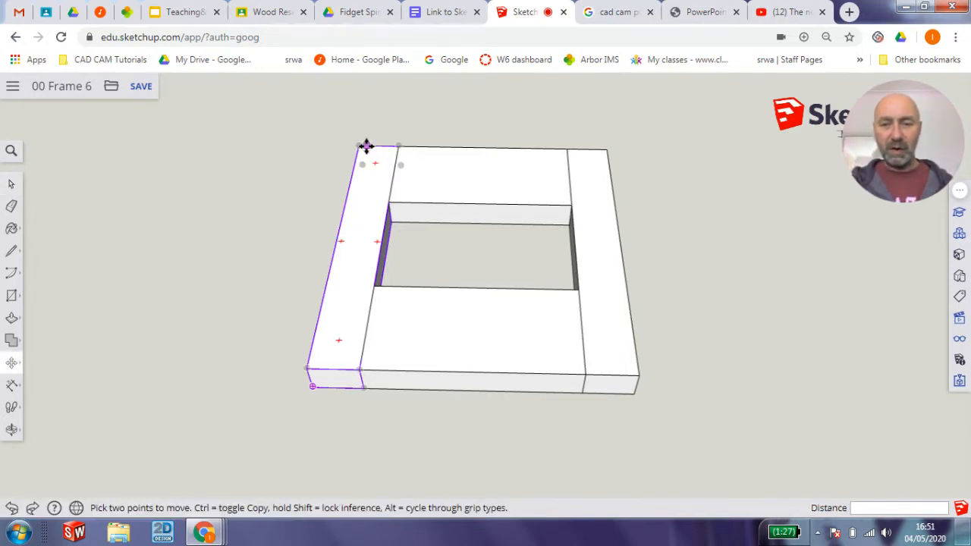
{"action": "left_click", "coordinate": [357, 145]}
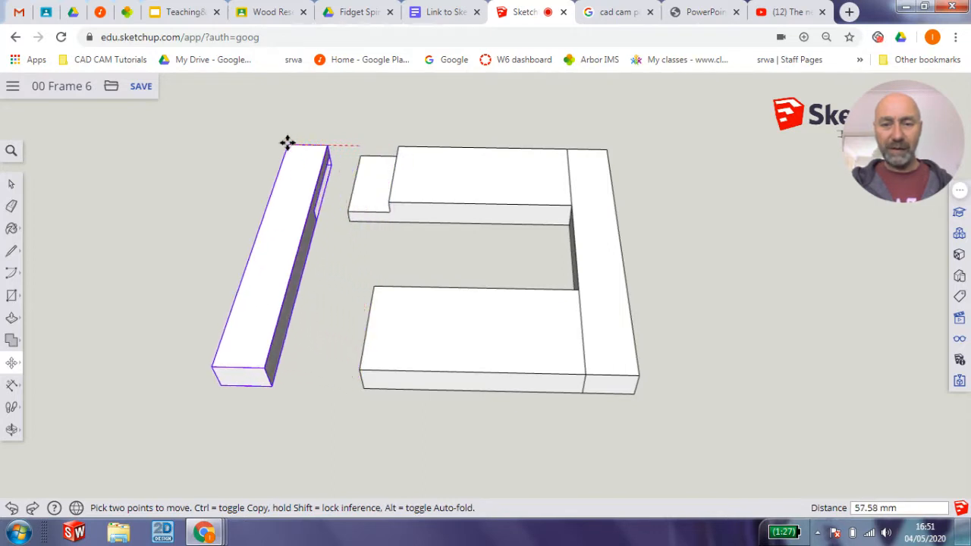
{"action": "left_click", "coordinate": [286, 143]}
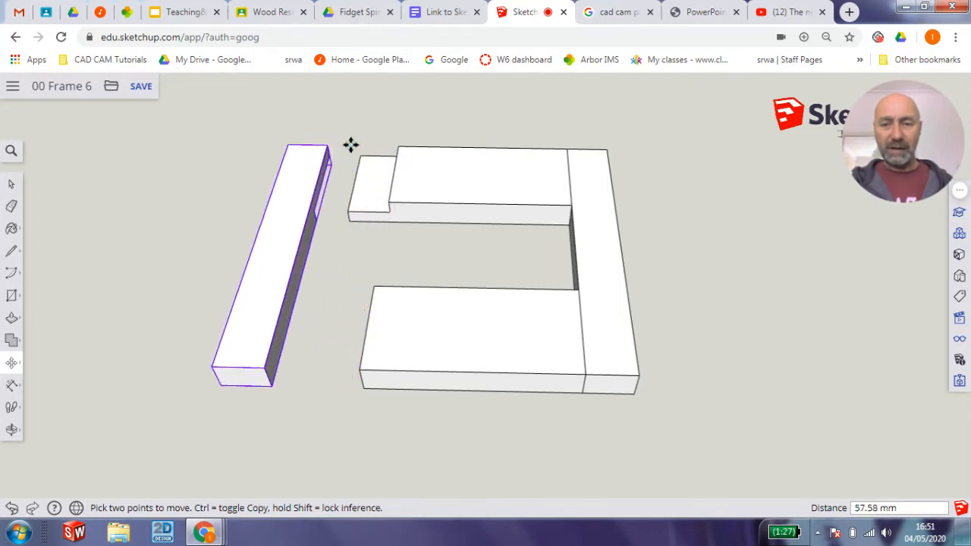
Move the right side piece of the frame outward by about 65 mm, away from the cross rails.
{"action": "key", "text": "space"}
{"action": "left_click", "coordinate": [589, 171]}
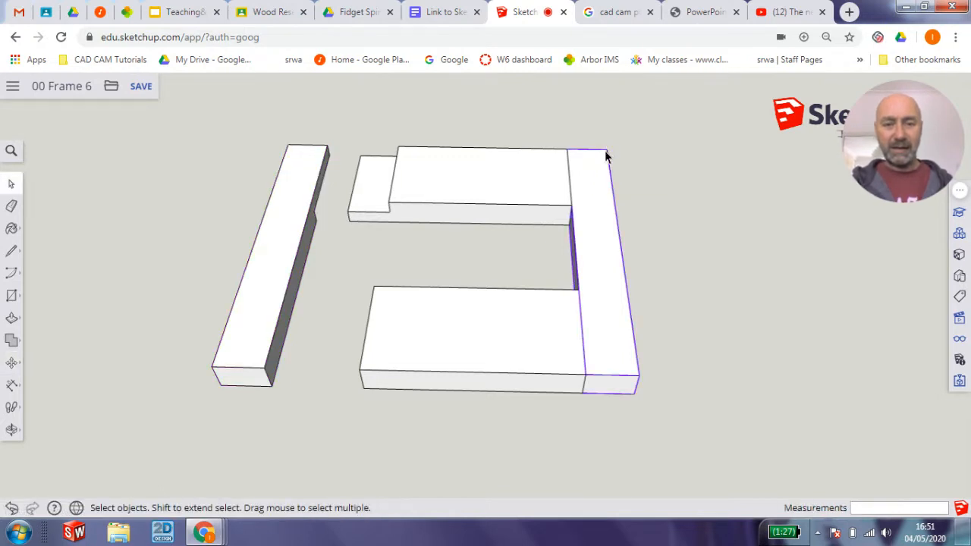
{"action": "key", "text": "m"}
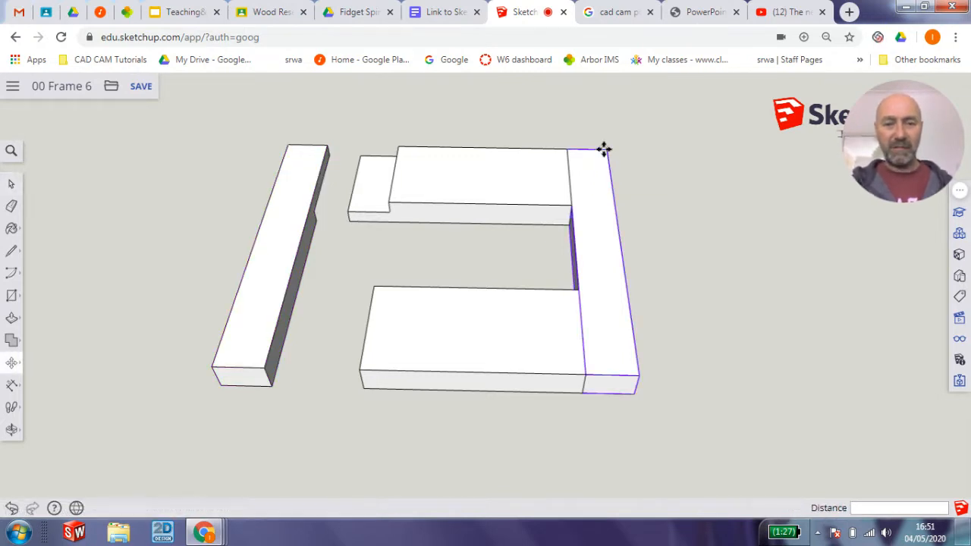
{"action": "left_click", "coordinate": [605, 150]}
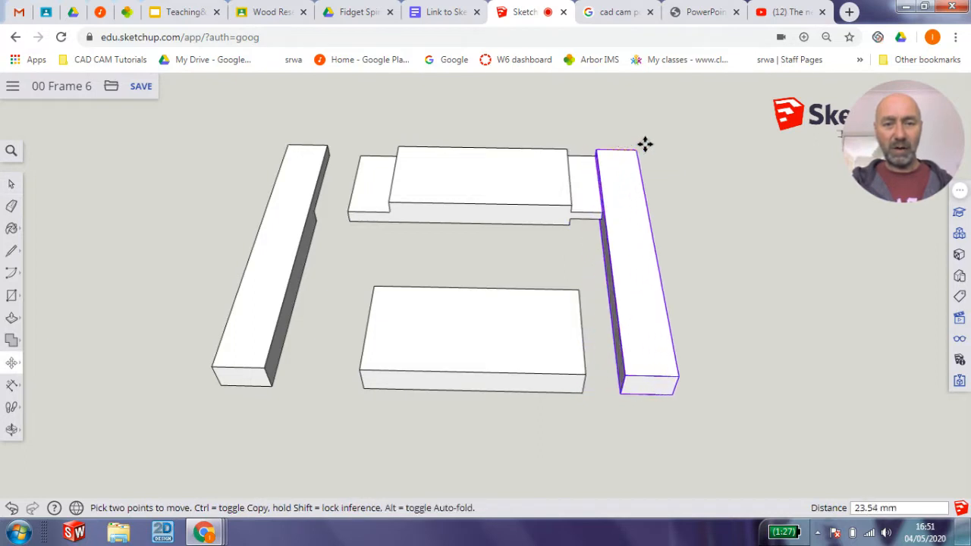
{"action": "left_click", "coordinate": [686, 145]}
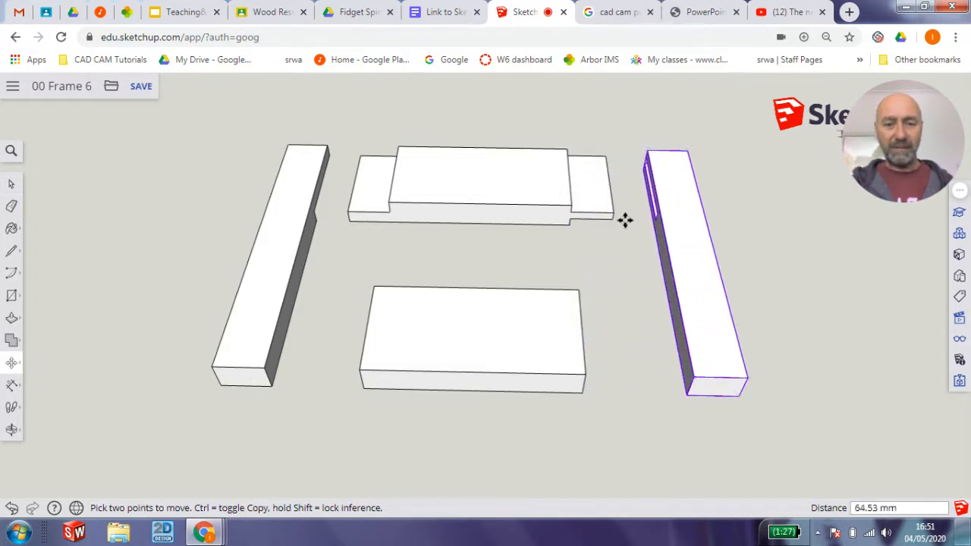
Examine the joints on the separated frame pieces from several angles.
{"action": "key", "text": "o"}
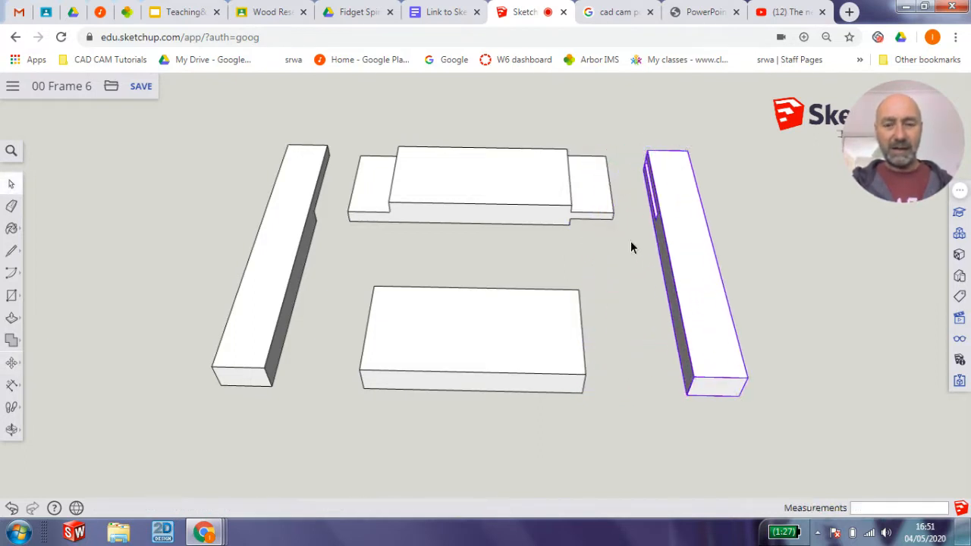
{"action": "left_click_drag", "start_coordinate": [631, 241], "coordinate": [550, 314]}
{"action": "middle_click_drag", "start_coordinate": [549, 314], "coordinate": [276, 251]}
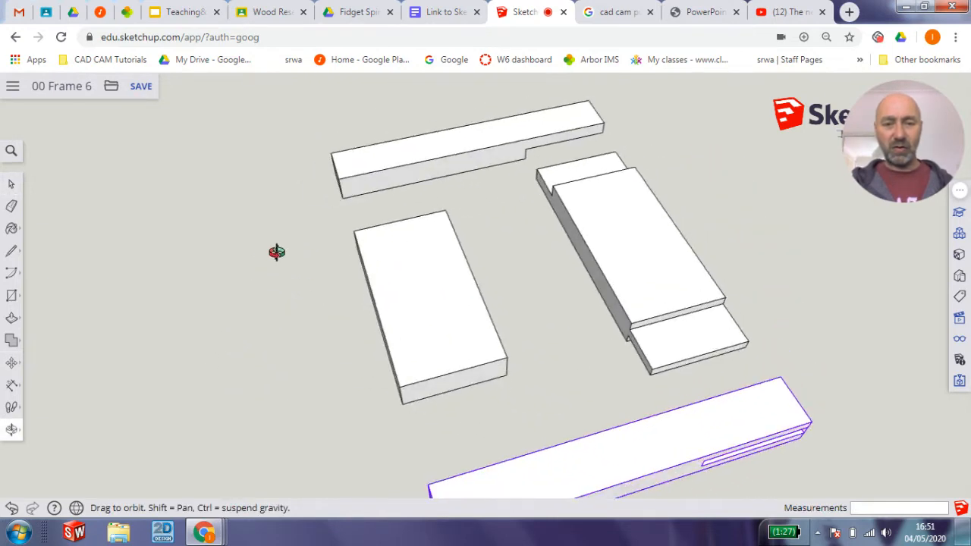
{"action": "middle_click_drag", "start_coordinate": [809, 307], "coordinate": [813, 235]}
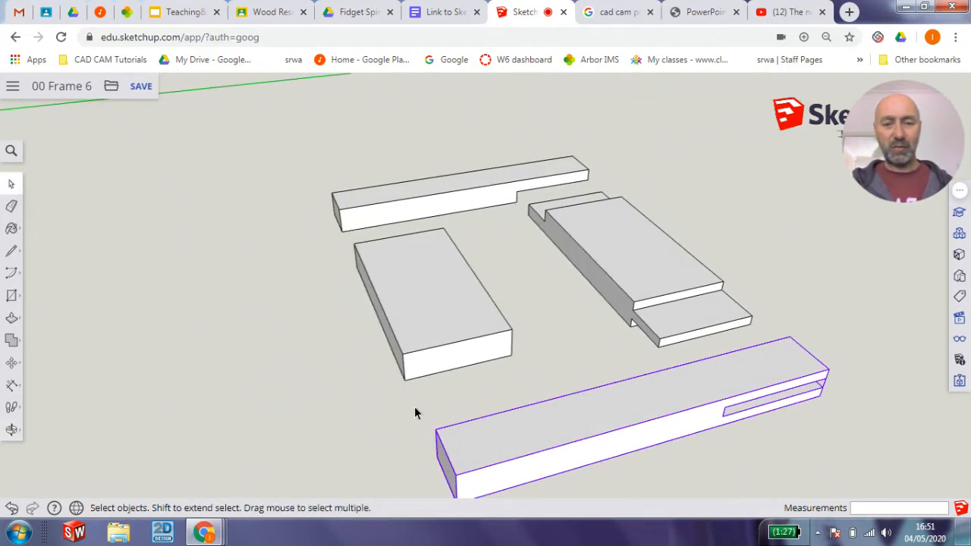
{"action": "middle_click_drag", "start_coordinate": [415, 408], "coordinate": [728, 402]}
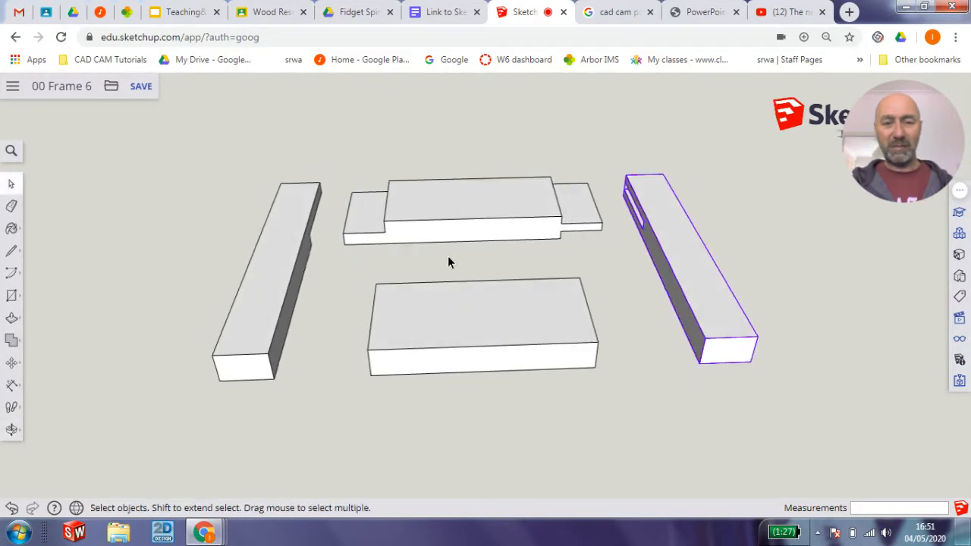
{"action": "middle_click_drag", "start_coordinate": [447, 262], "coordinate": [466, 348]}
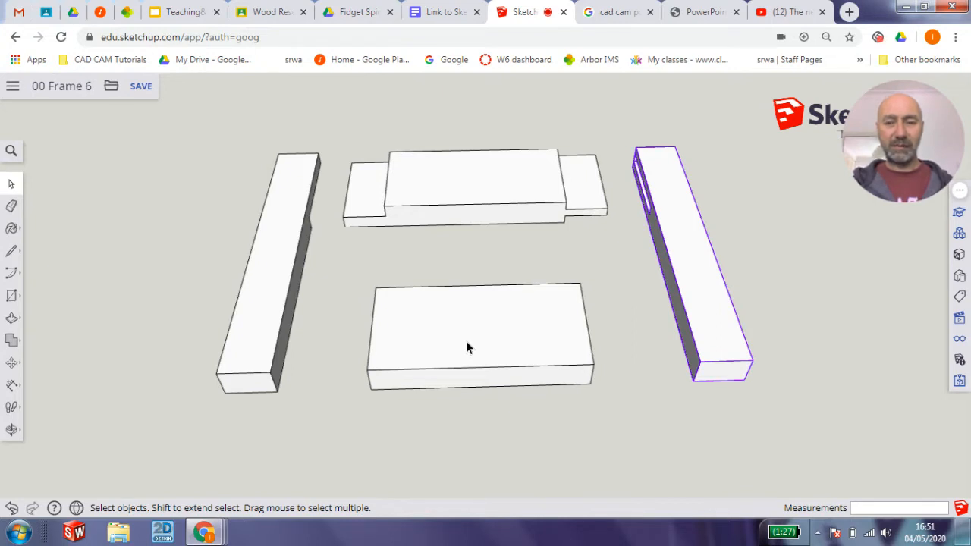
Create a new model without saving the changes to the current frame model.
{"action": "left_click", "coordinate": [111, 88]}
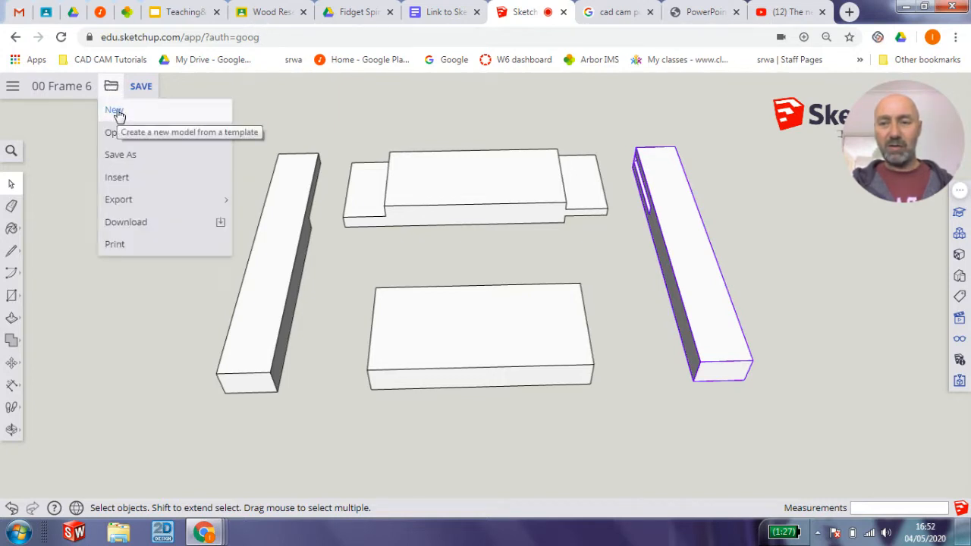
{"action": "left_click", "coordinate": [116, 111]}
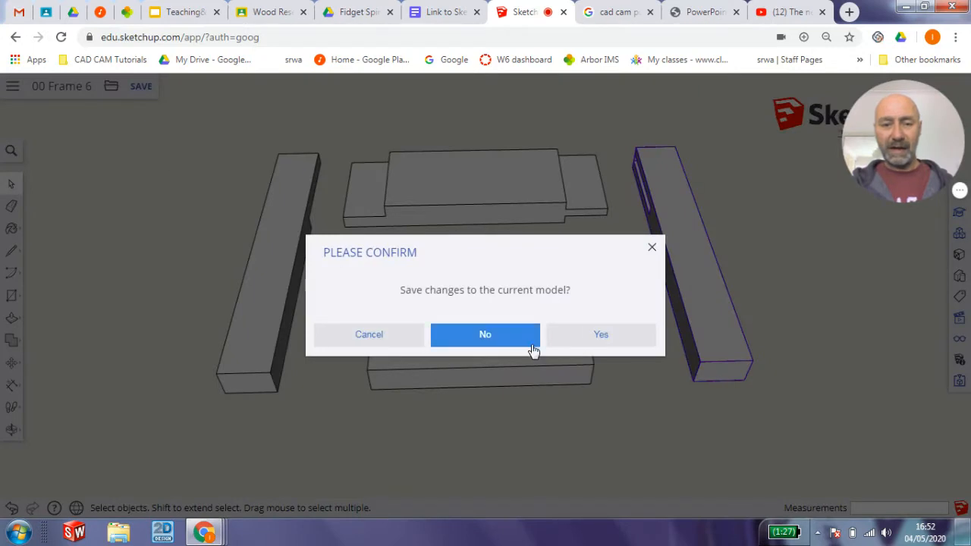
{"action": "left_click", "coordinate": [474, 336]}
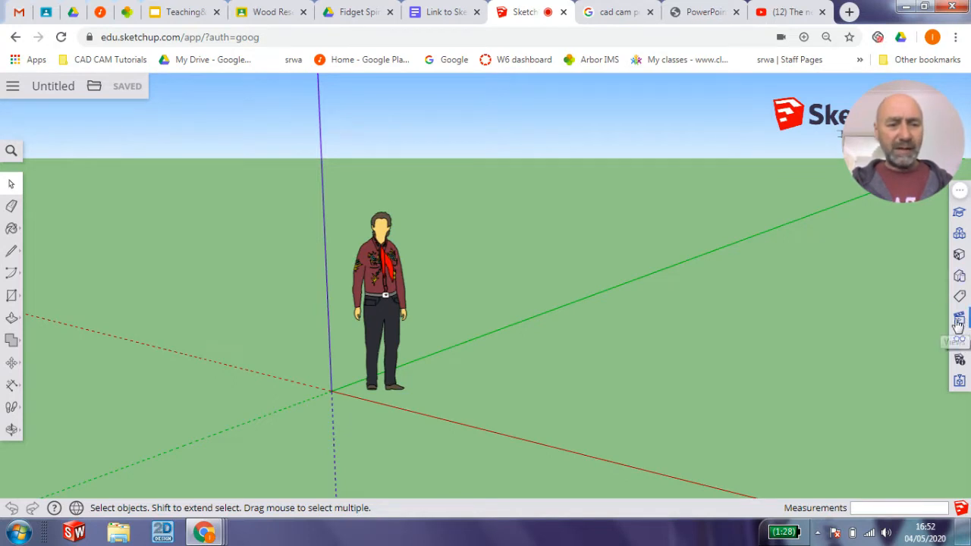
Apply the Woodworking Style from the default styles to the new model and delete the standing figure.
{"action": "left_click", "coordinate": [958, 277]}
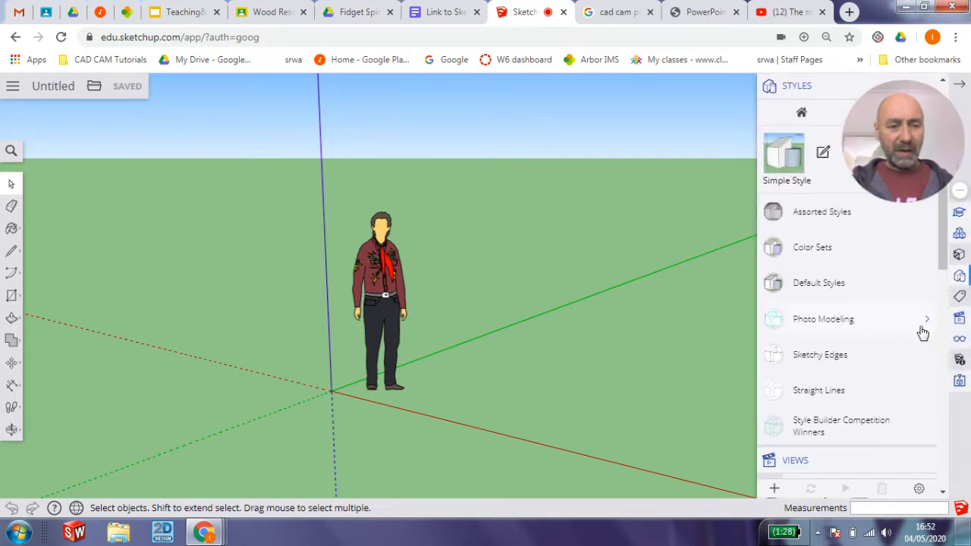
{"action": "left_click", "coordinate": [837, 289]}
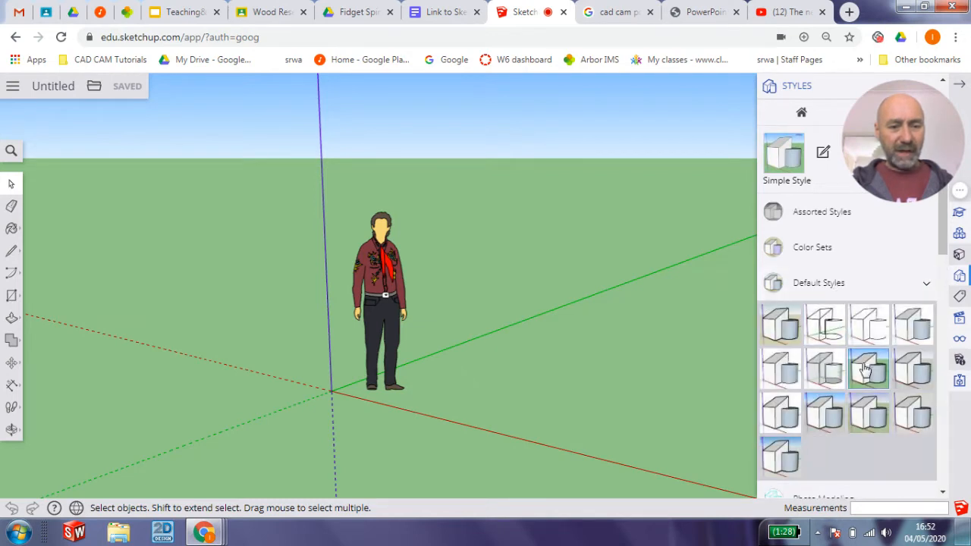
{"action": "left_click", "coordinate": [914, 414]}
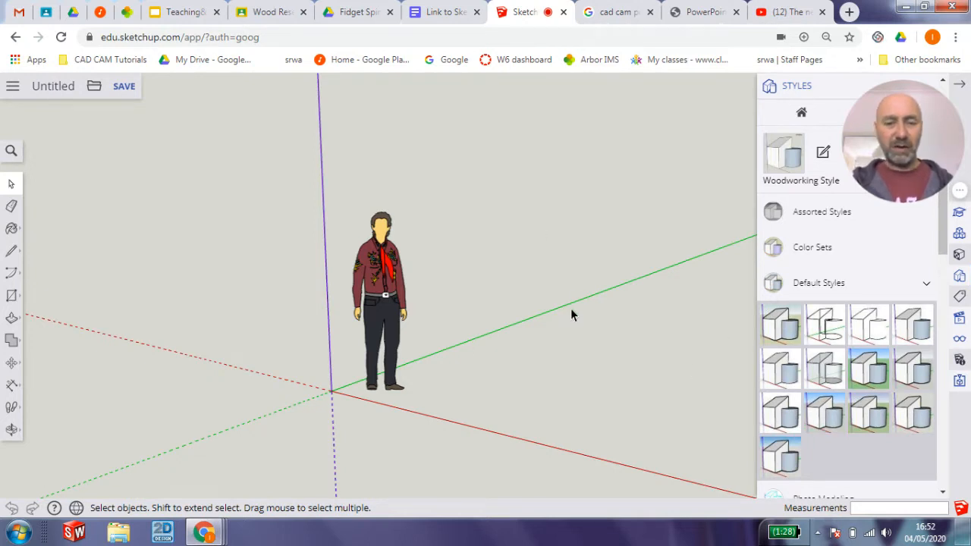
{"action": "mouse_move", "coordinate": [960, 83]}
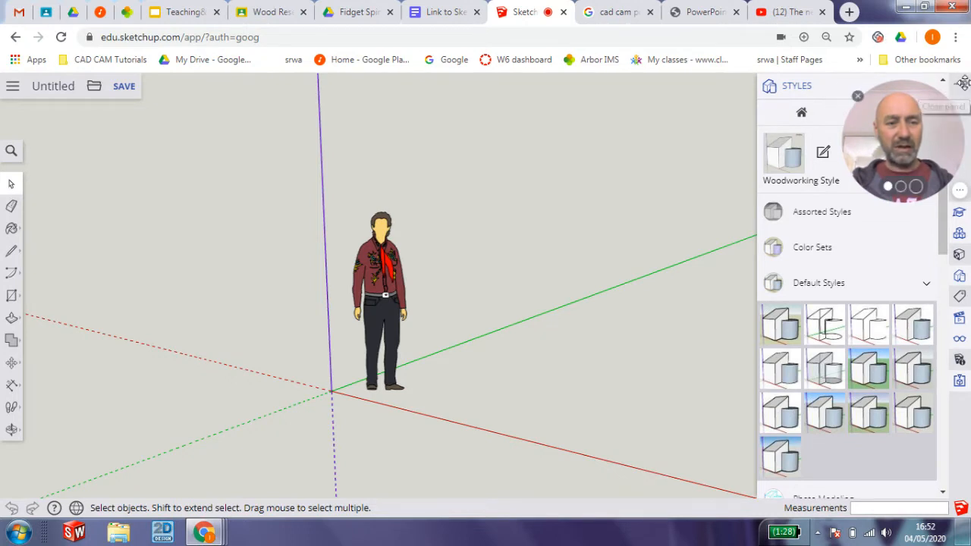
{"action": "left_click", "coordinate": [962, 83]}
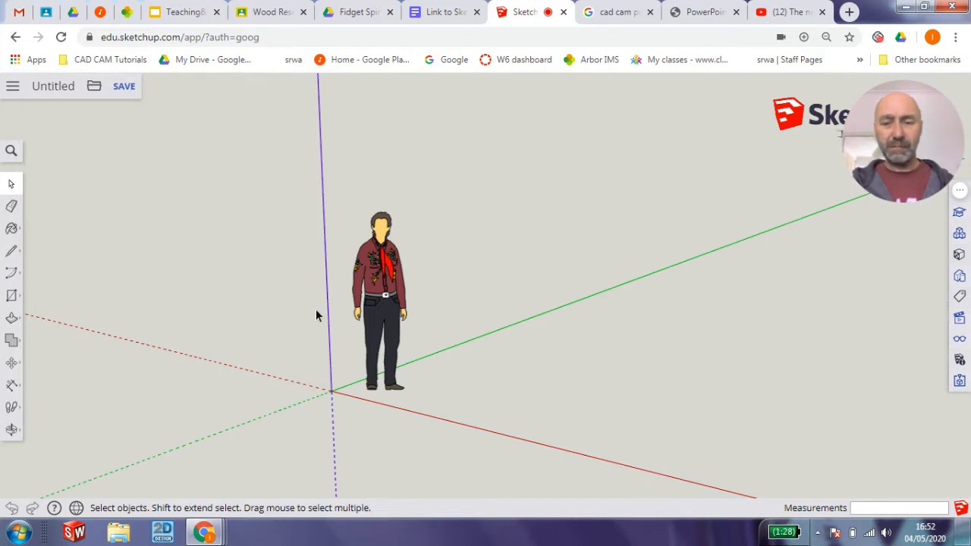
{"action": "left_click", "coordinate": [381, 272]}
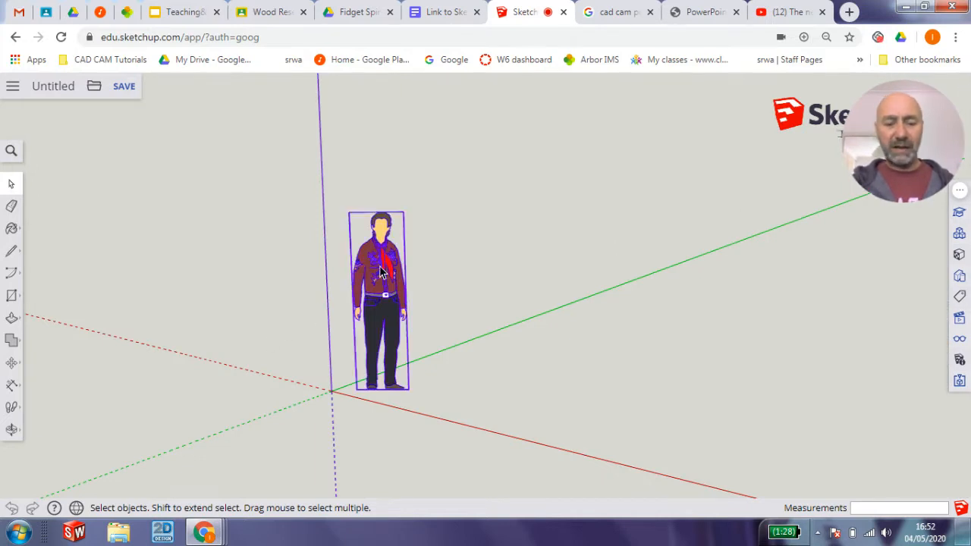
{"action": "key", "text": "Delete"}
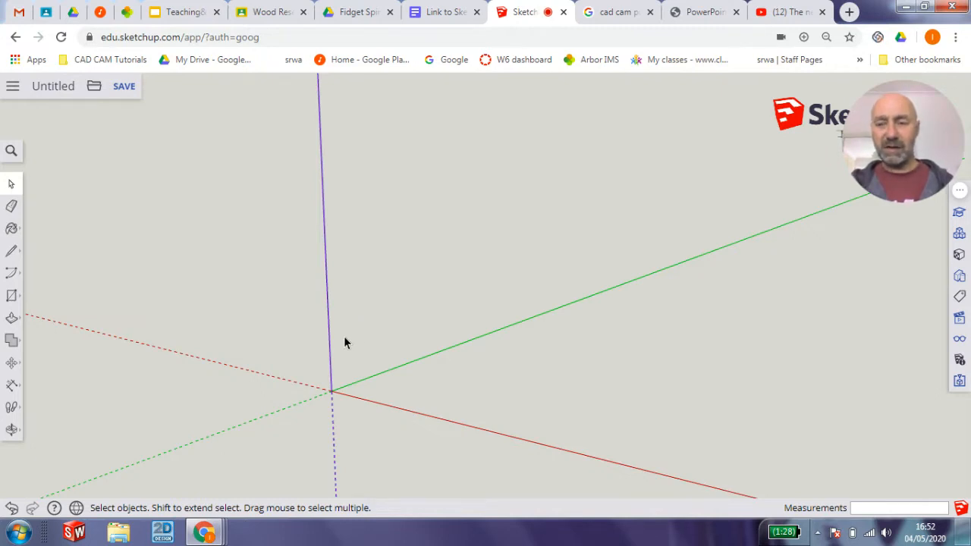
Draw a 32 mm by 220 mm rectangle on the ground near the origin, with its length along the green axis.
{"action": "left_click", "coordinate": [12, 296]}
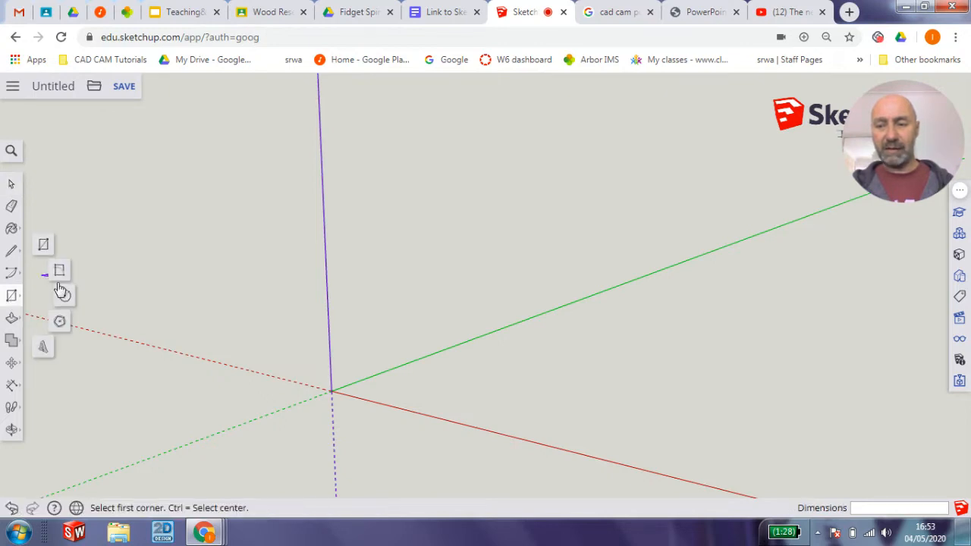
{"action": "left_click", "coordinate": [414, 386]}
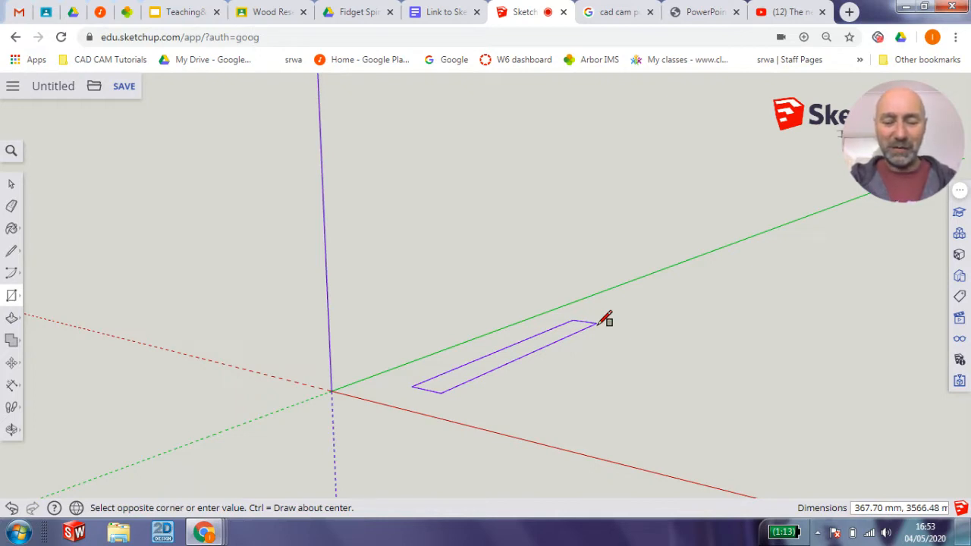
{"action": "type", "text": "32"}
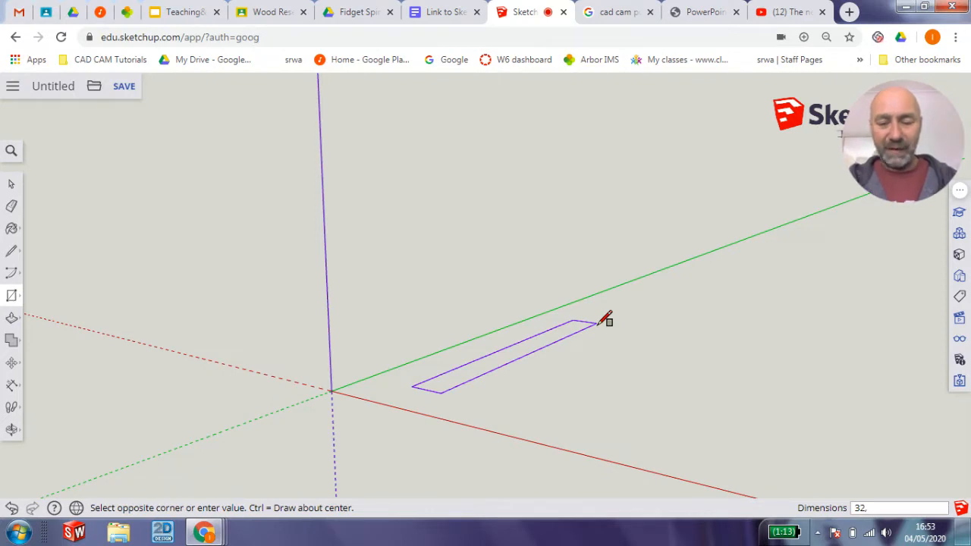
{"action": "type", "text": ",220"}
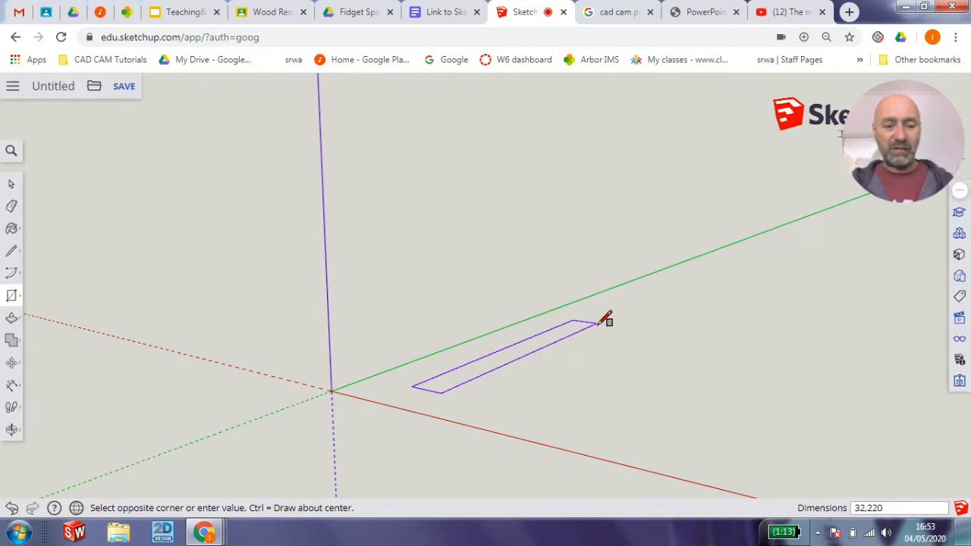
{"action": "key", "text": "Return"}
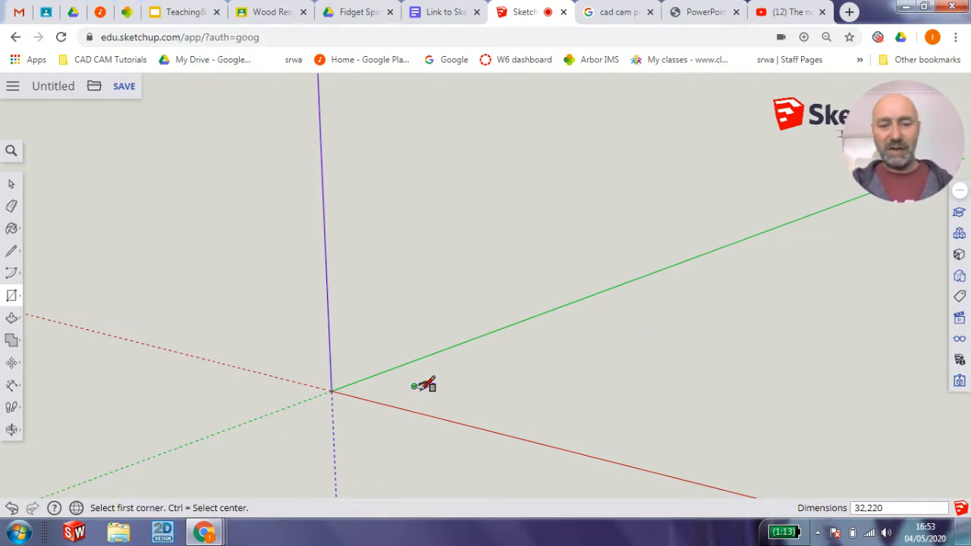
{"action": "scroll", "coordinate": [414, 386], "scroll_direction": "up", "scroll_amount": 5}
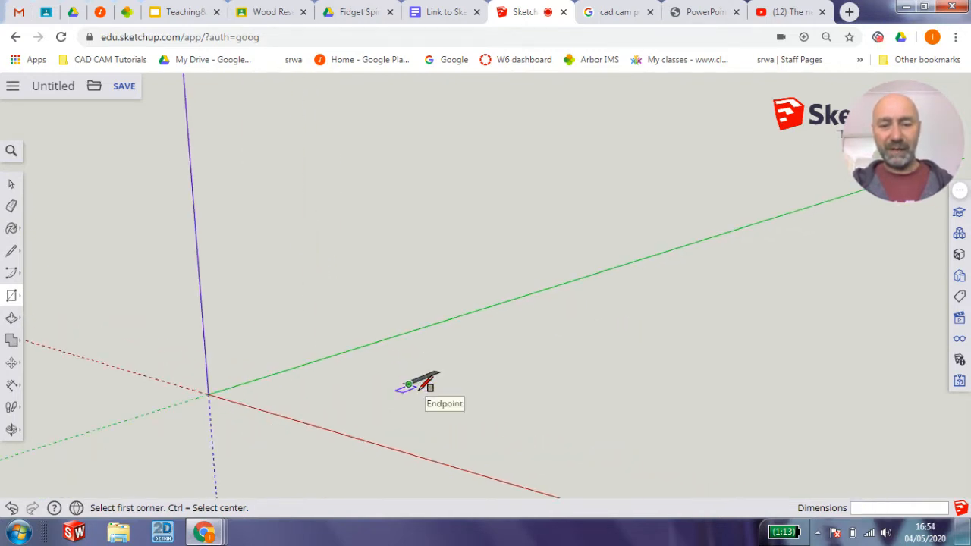
{"action": "scroll", "coordinate": [418, 387], "scroll_direction": "up", "scroll_amount": 6}
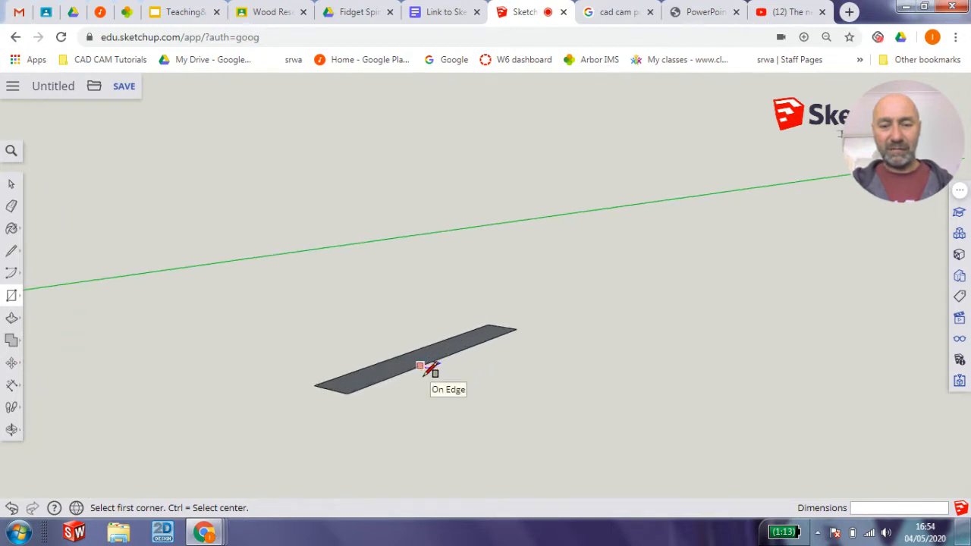
{"action": "scroll", "coordinate": [427, 371], "scroll_direction": "up", "scroll_amount": 2}
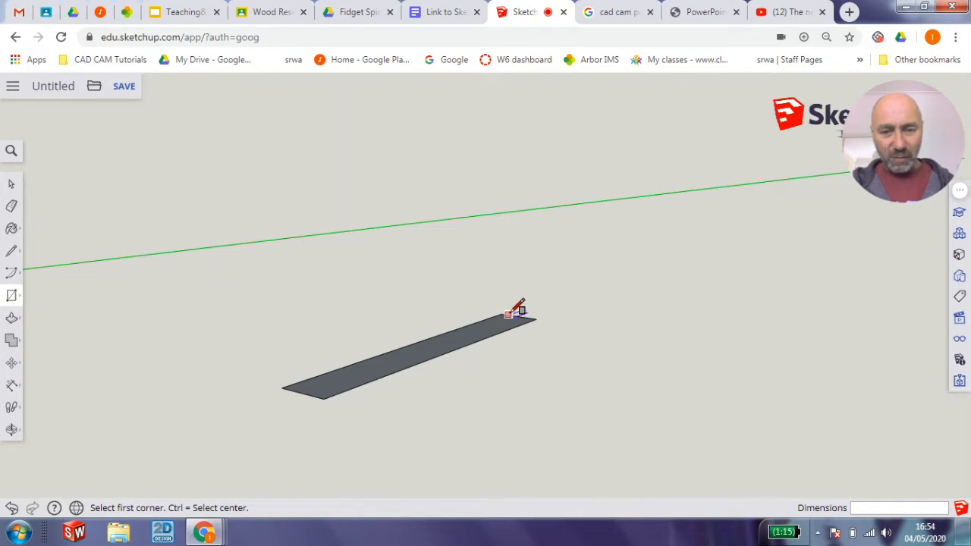
Draw a separate 200 mm by 68 mm rectangle beyond the far end of the first, with its length along the red axis.
{"action": "left_click", "coordinate": [562, 293]}
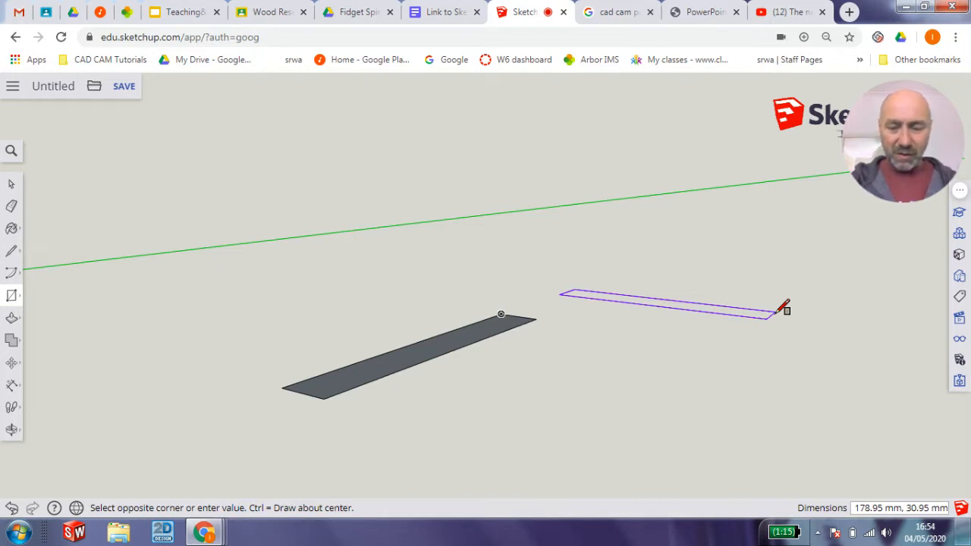
{"action": "type", "text": "200"}
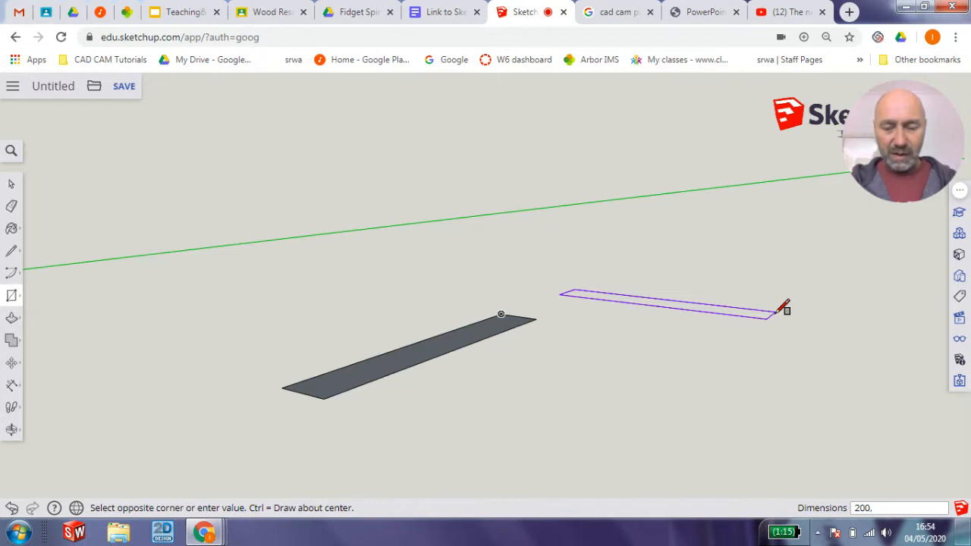
{"action": "type", "text": ",68"}
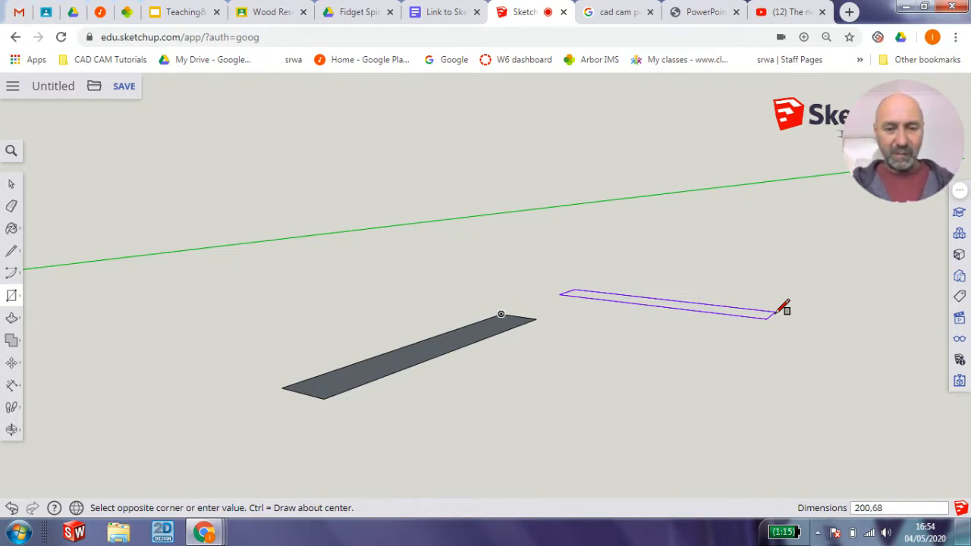
{"action": "key", "text": "Return"}
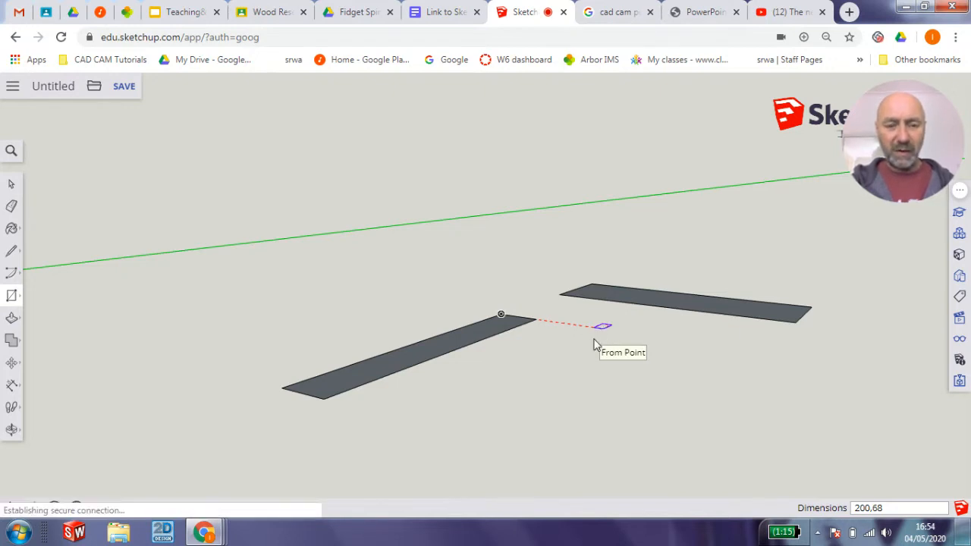
{"action": "key", "text": "space"}
{"action": "middle_click_drag", "start_coordinate": [555, 294], "coordinate": [508, 377]}
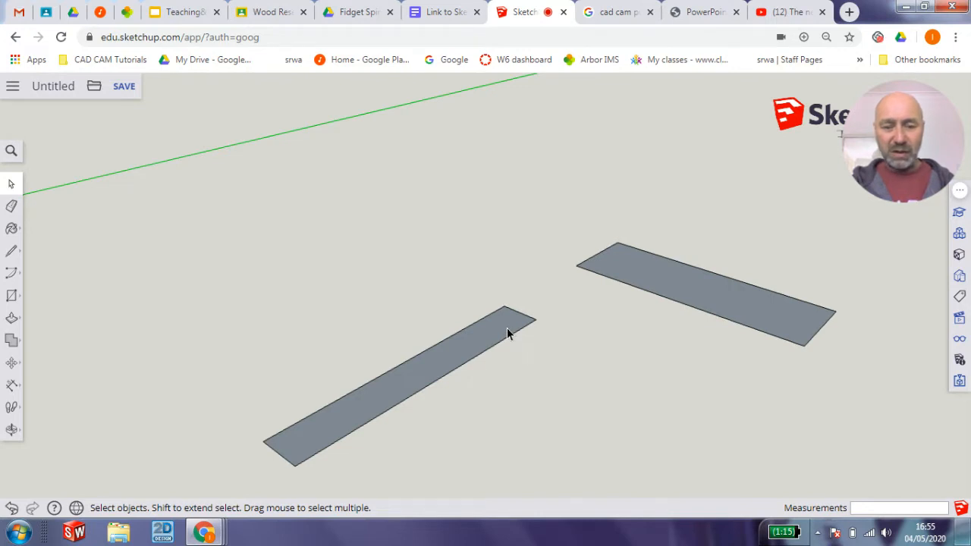
Push/Pull the 32 mm by 220 mm rectangle up 20 mm to form the side piece.
{"action": "left_click", "coordinate": [13, 322]}
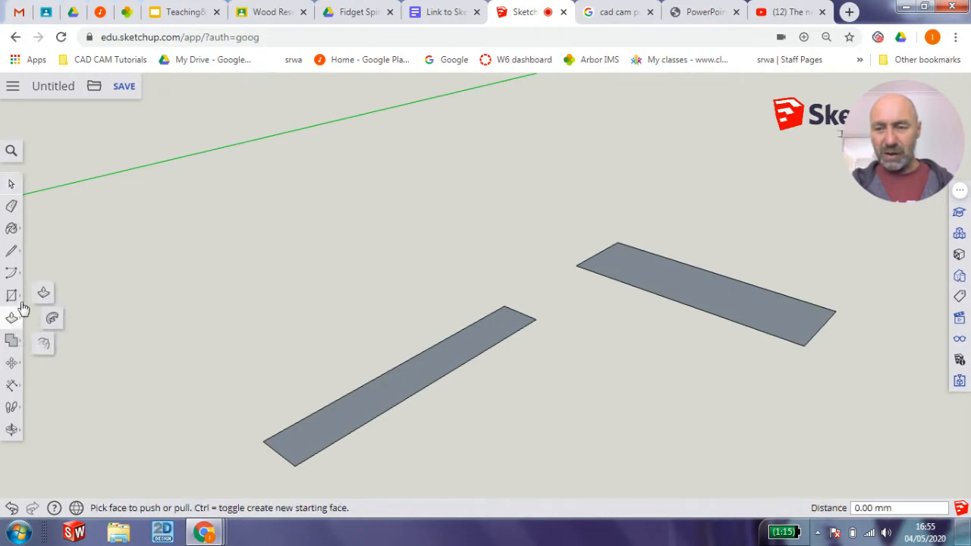
{"action": "left_click", "coordinate": [43, 293]}
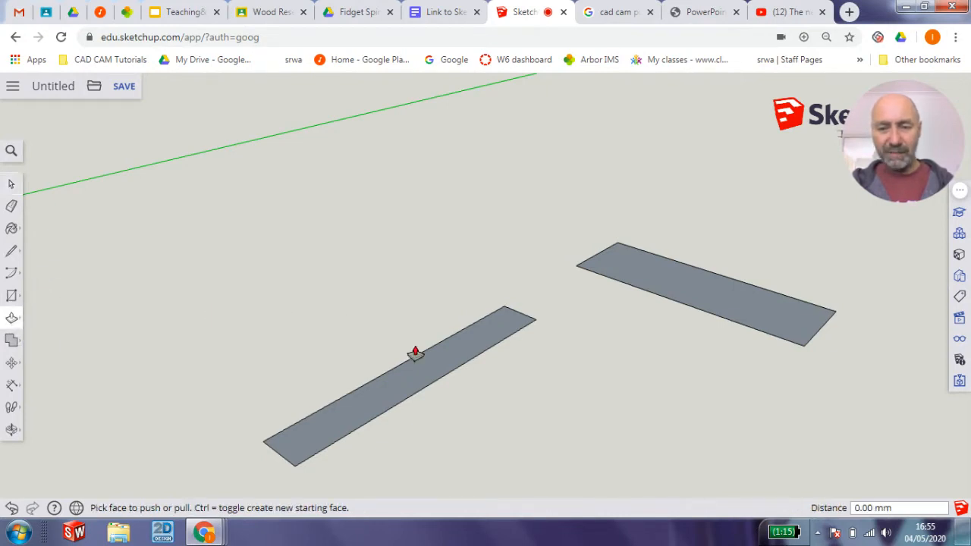
{"action": "left_click_drag", "start_coordinate": [432, 368], "coordinate": [428, 305]}
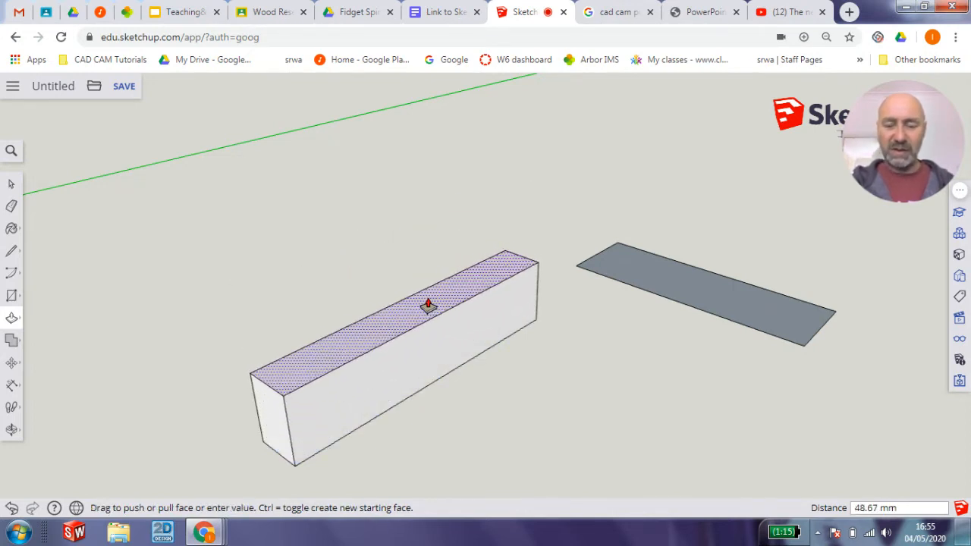
{"action": "type", "text": "20"}
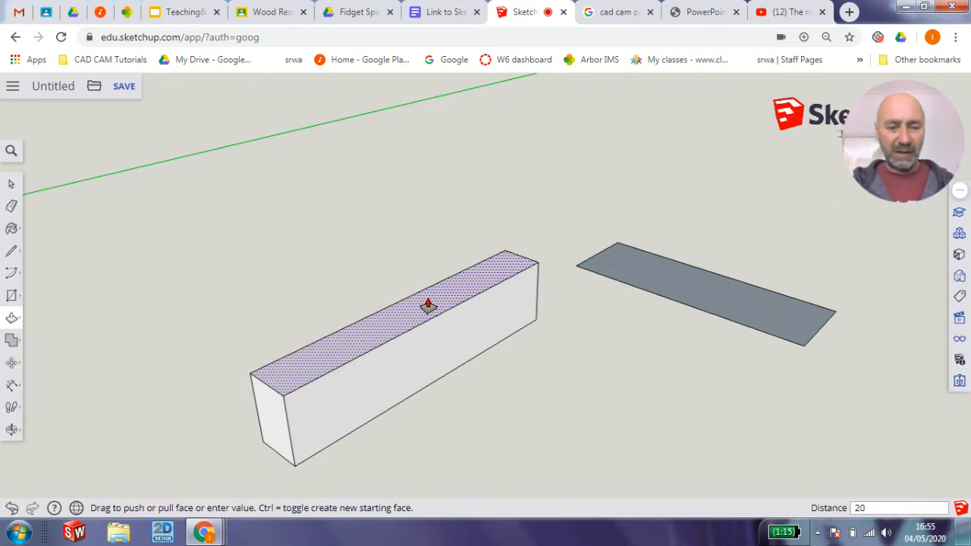
{"action": "key", "text": "Return"}
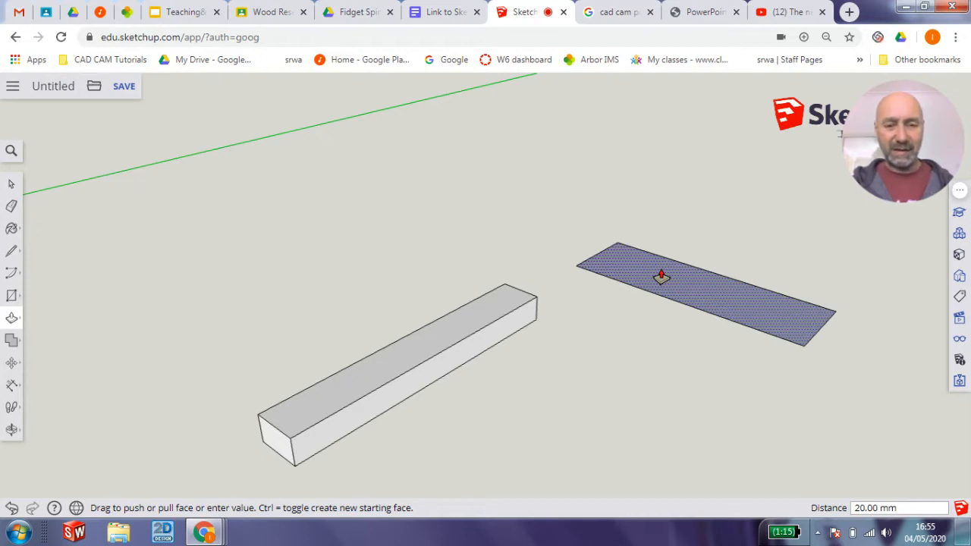
{"action": "type", "text": "20"}
{"action": "key", "text": "Return"}
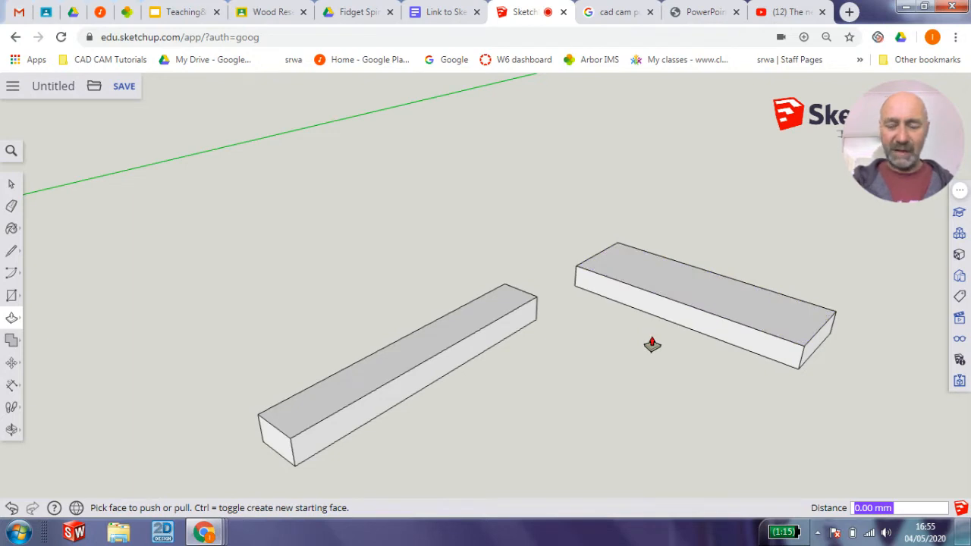
{"action": "key", "text": "ctrl+z"}
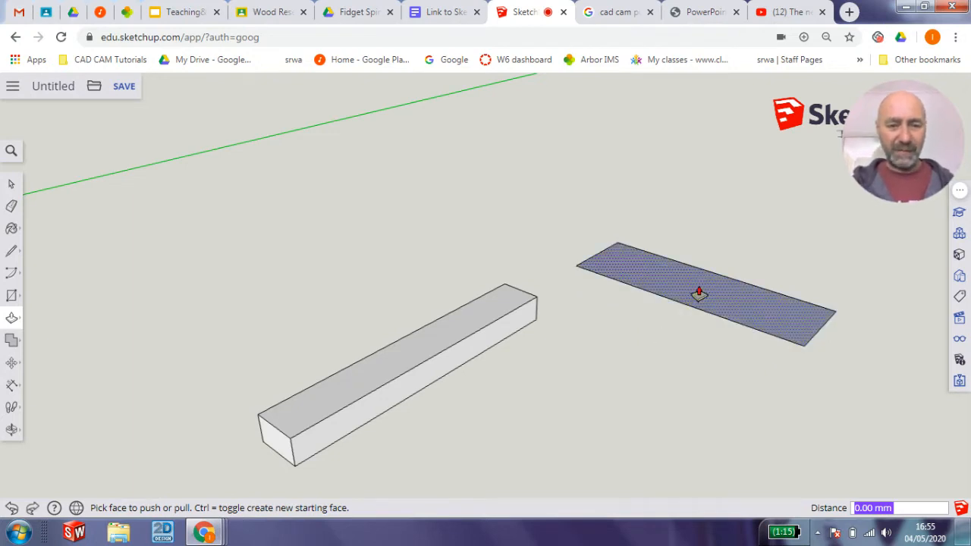
Push/Pull the 200 mm by 68 mm rectangle up 20 mm to form the cross rail.
{"action": "left_click", "coordinate": [702, 290]}
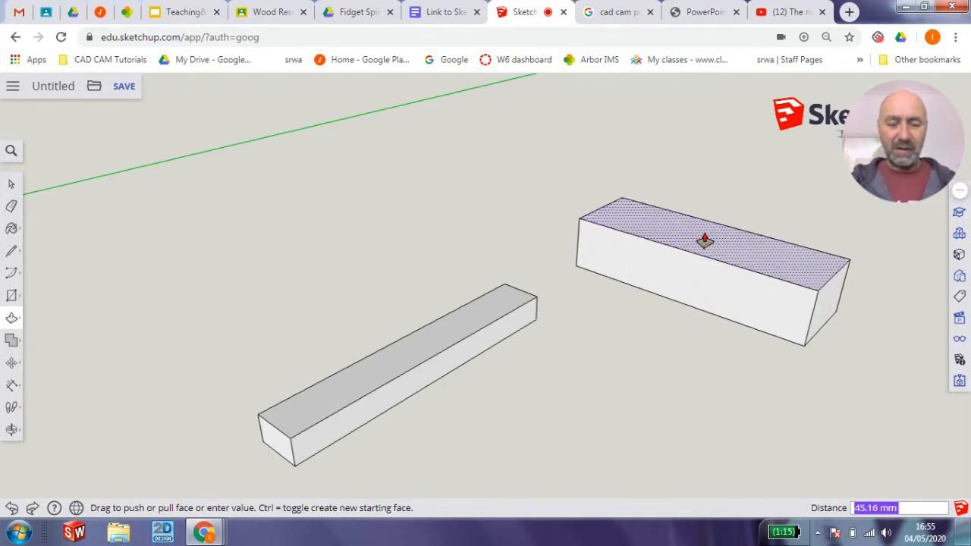
{"action": "type", "text": "20"}
{"action": "key", "text": "Return"}
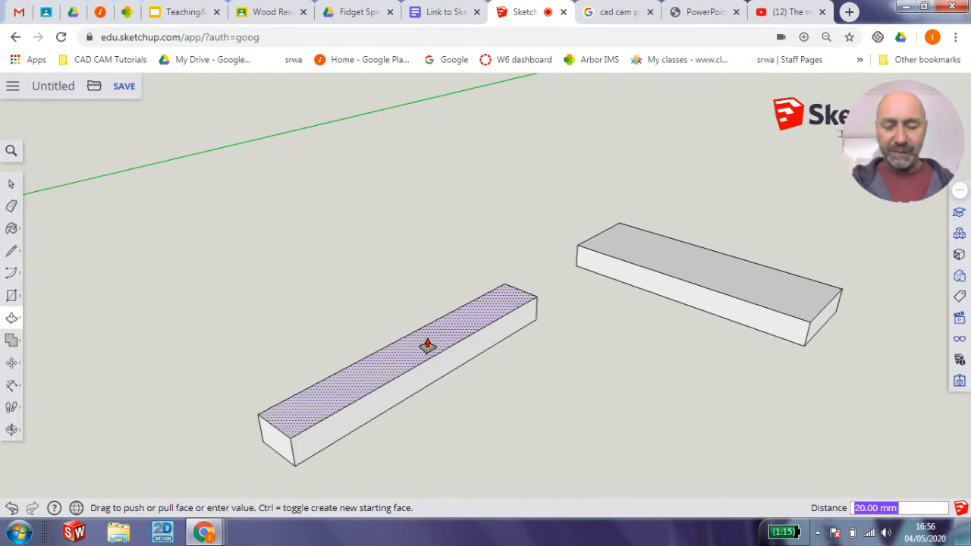
Copy the whole side piece 168 mm along the red axis, aligning its outer corner with the far end of the cross rail, and clear the selection.
{"action": "key", "text": "space"}
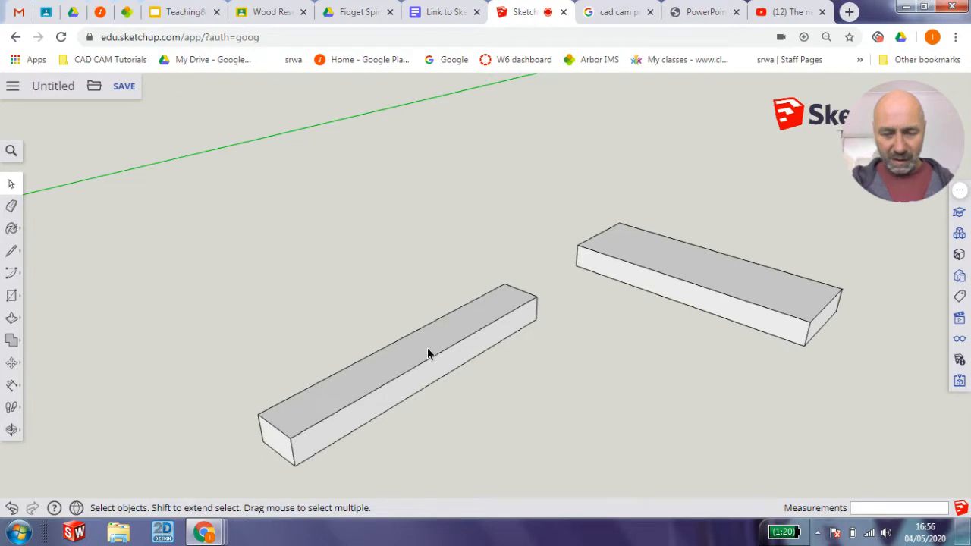
{"action": "triple_click", "coordinate": [428, 351]}
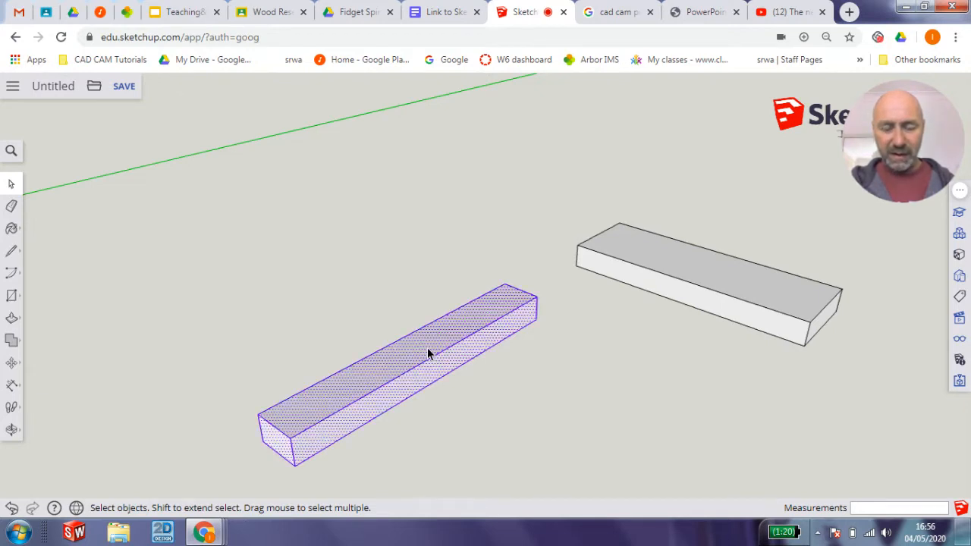
{"action": "key", "text": "m"}
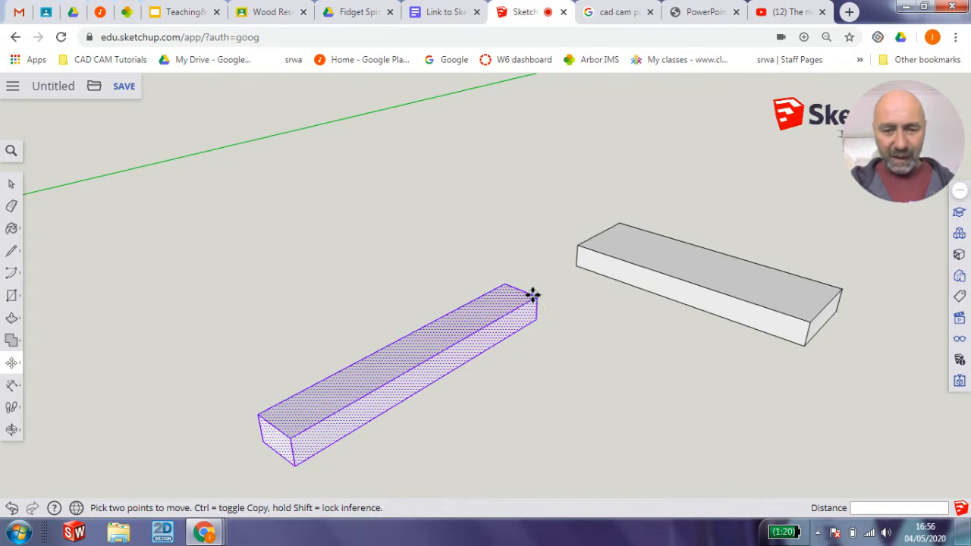
{"action": "left_click", "coordinate": [534, 295]}
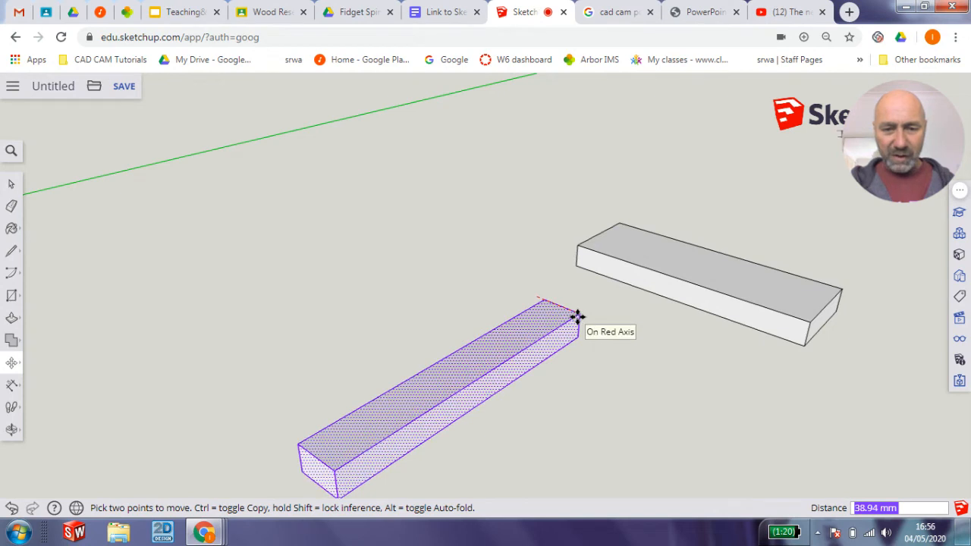
{"action": "key", "text": "ctrl"}
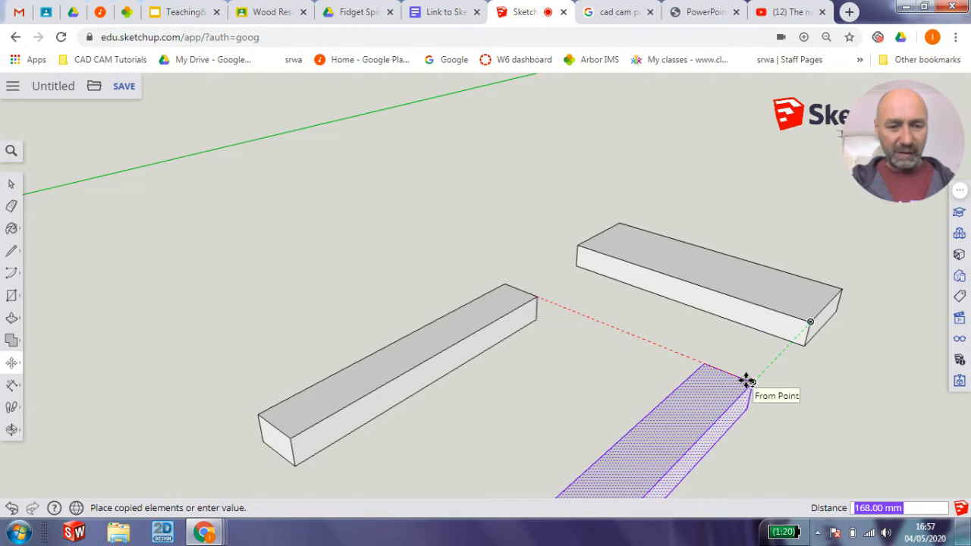
{"action": "left_click", "coordinate": [747, 381]}
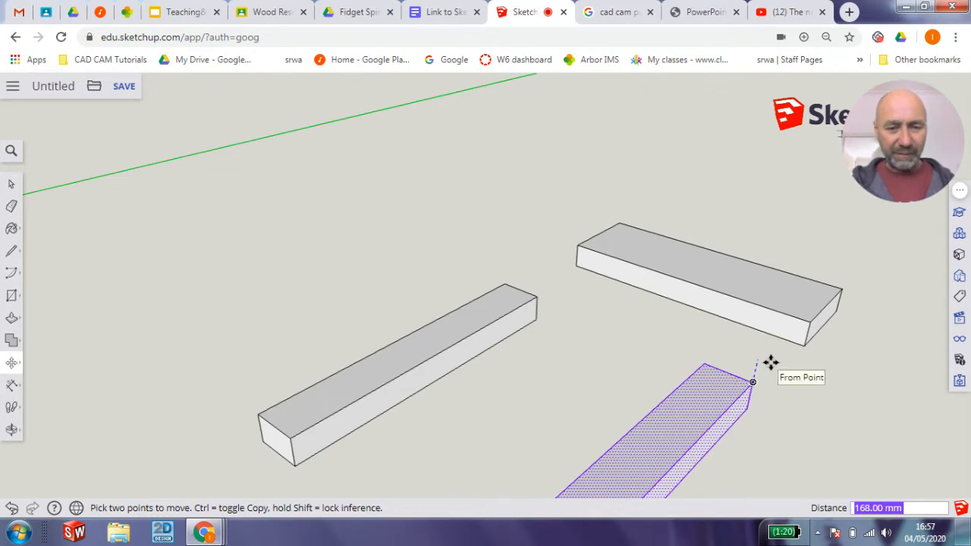
{"action": "key", "text": "space"}
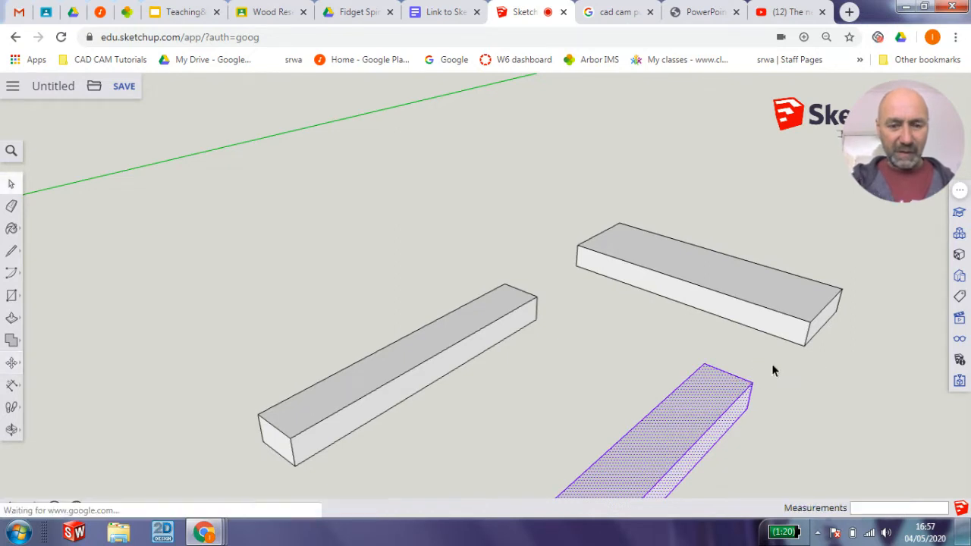
{"action": "left_click", "coordinate": [796, 409]}
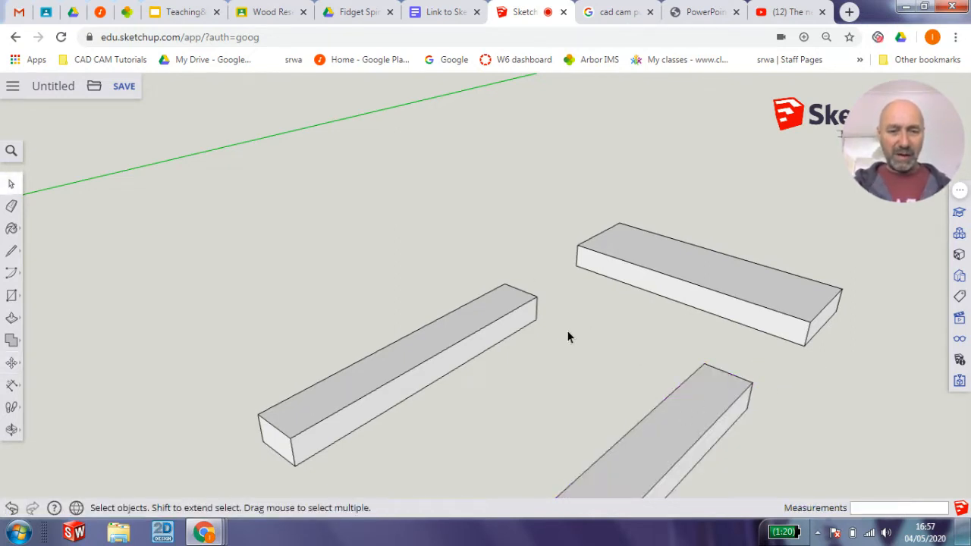
In the standard top view, move the whole cross rail about 60 mm along the green axis toward the two side pieces.
{"action": "left_click", "coordinate": [959, 320]}
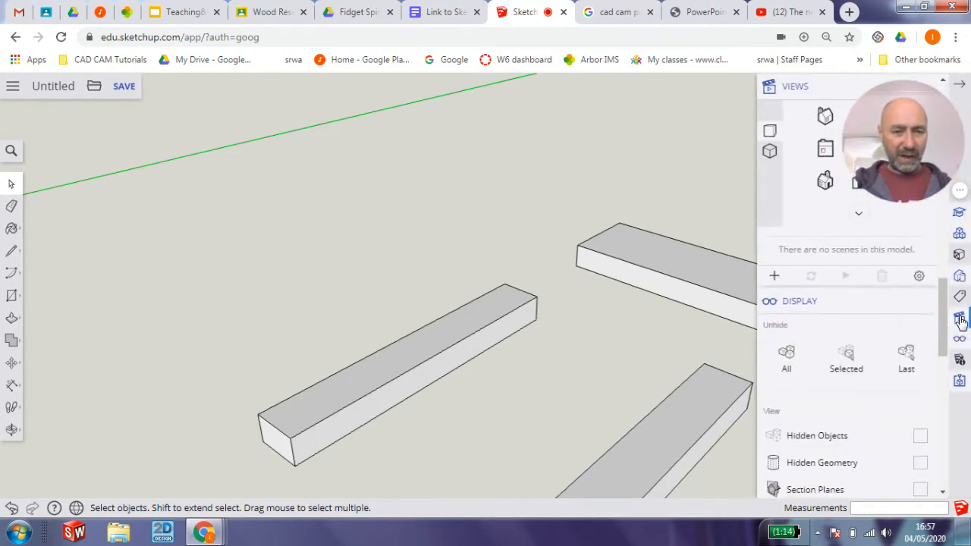
{"action": "scroll", "coordinate": [844, 231], "scroll_direction": "up", "scroll_amount": 3}
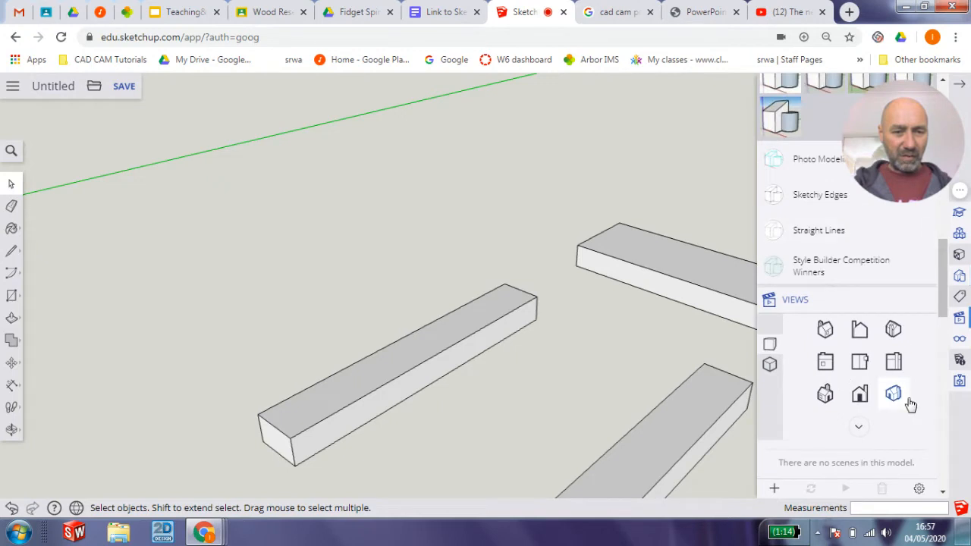
{"action": "left_click", "coordinate": [859, 365]}
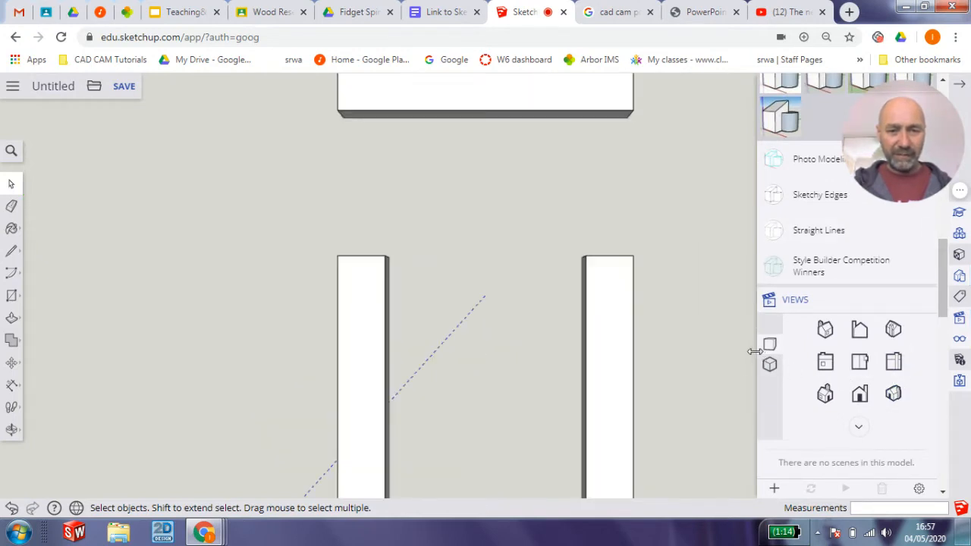
{"action": "scroll", "coordinate": [726, 353], "scroll_direction": "up", "scroll_amount": 3}
{"action": "scroll", "coordinate": [726, 353], "scroll_direction": "down", "scroll_amount": 2}
{"action": "scroll", "coordinate": [502, 333], "scroll_direction": "down", "scroll_amount": 2}
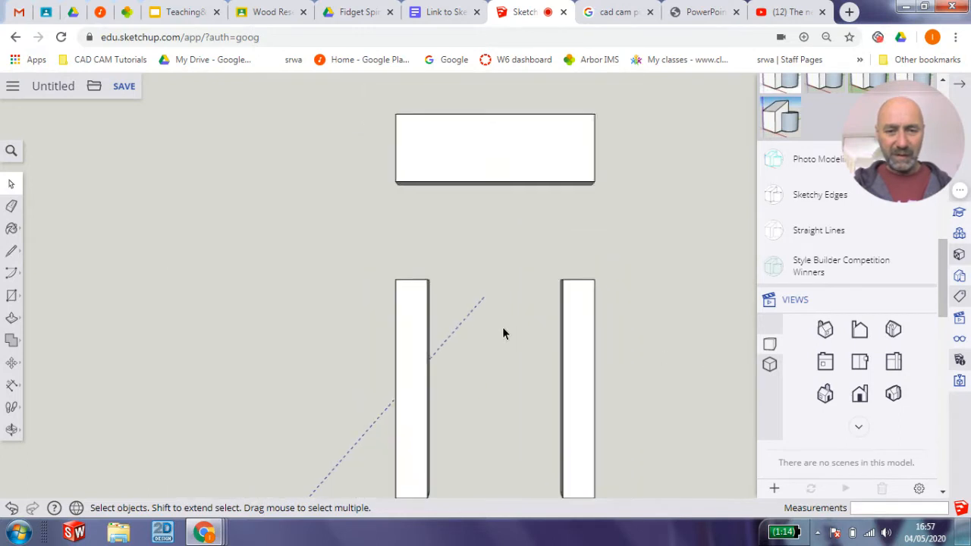
{"action": "scroll", "coordinate": [503, 334], "scroll_direction": "down", "scroll_amount": 2}
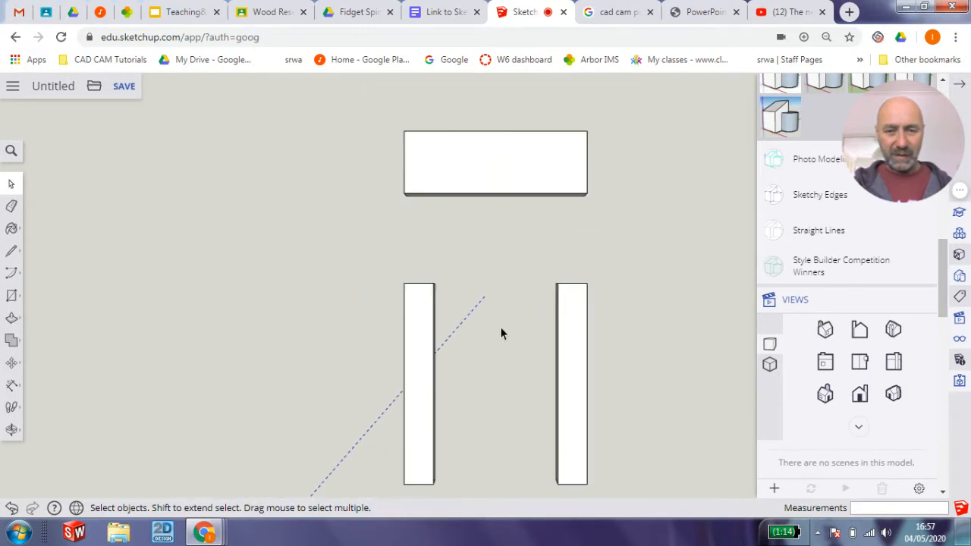
{"action": "left_click", "coordinate": [493, 182]}
{"action": "double_click", "coordinate": [493, 182]}
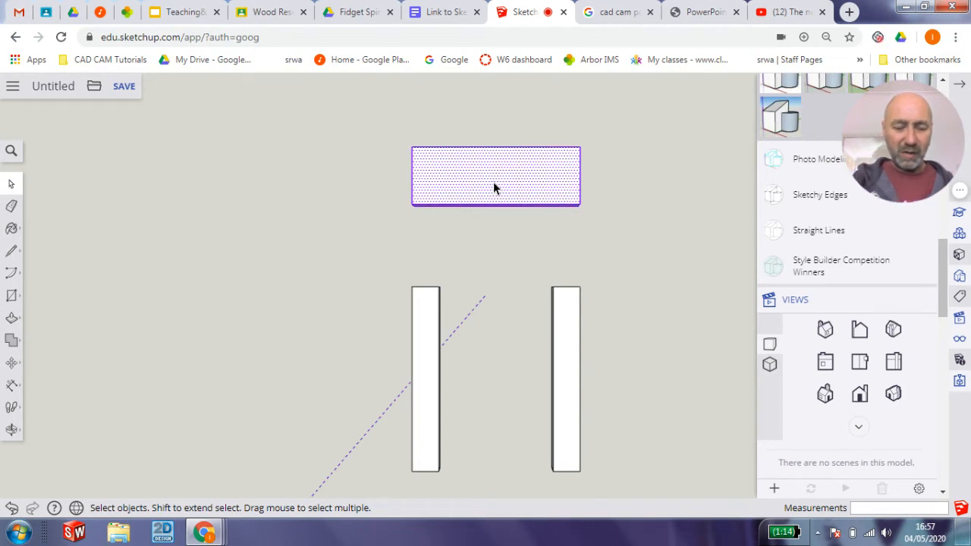
{"action": "key", "text": "m"}
{"action": "left_click", "coordinate": [488, 185]}
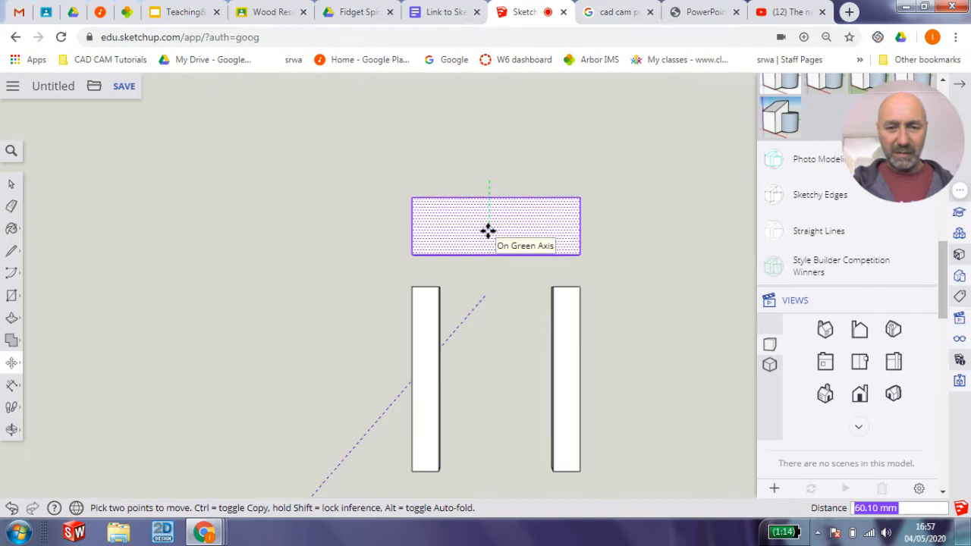
{"action": "left_click", "coordinate": [487, 231]}
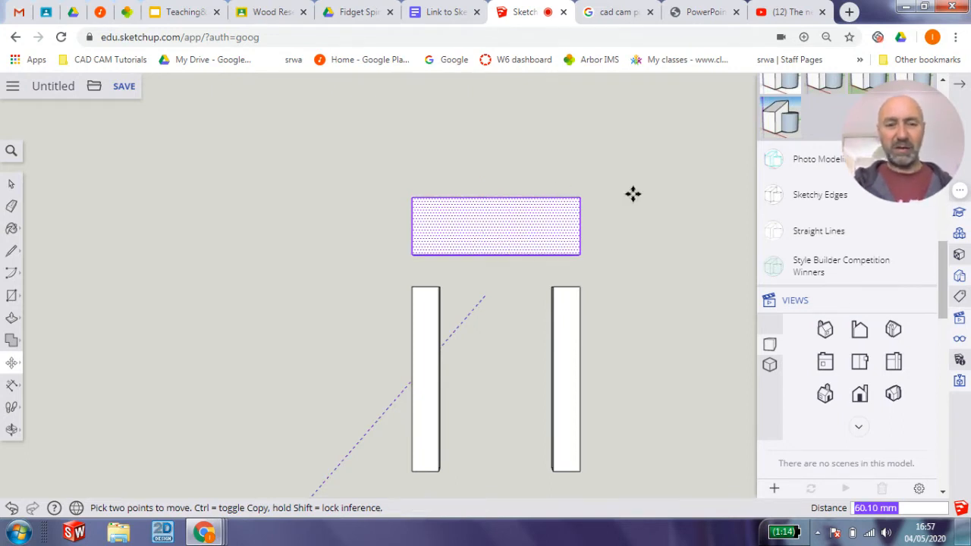
{"action": "key", "text": "BackSpace"}
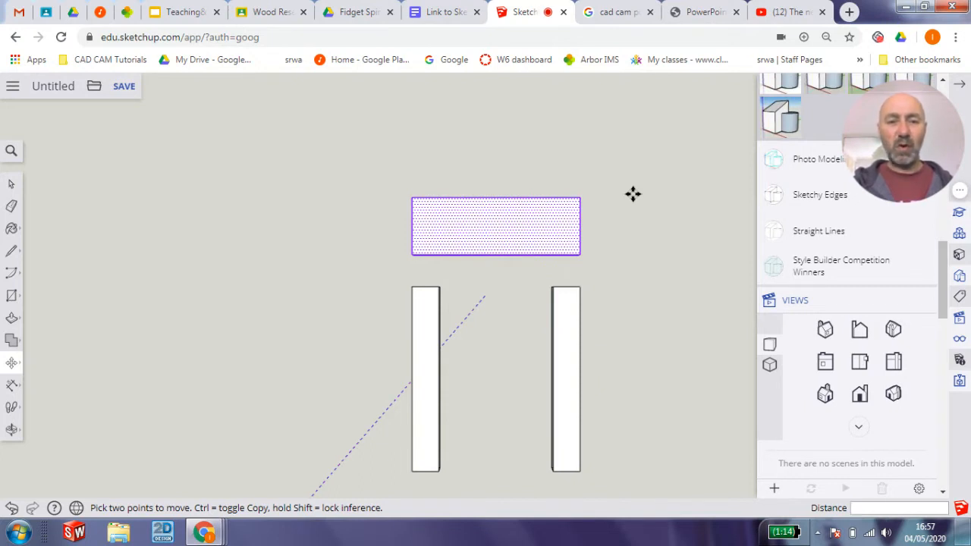
{"action": "left_click", "coordinate": [633, 194]}
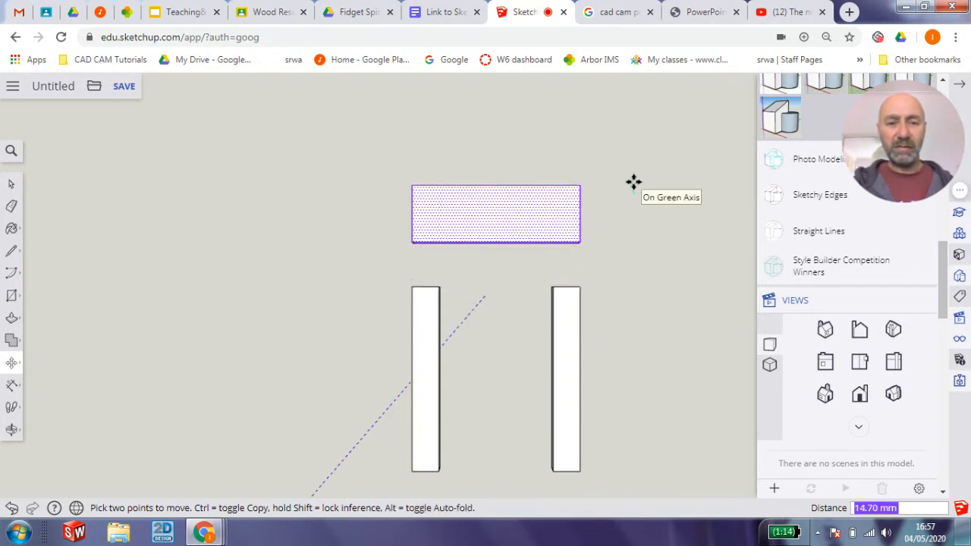
{"action": "key", "text": "Escape"}
{"action": "key", "text": "space"}
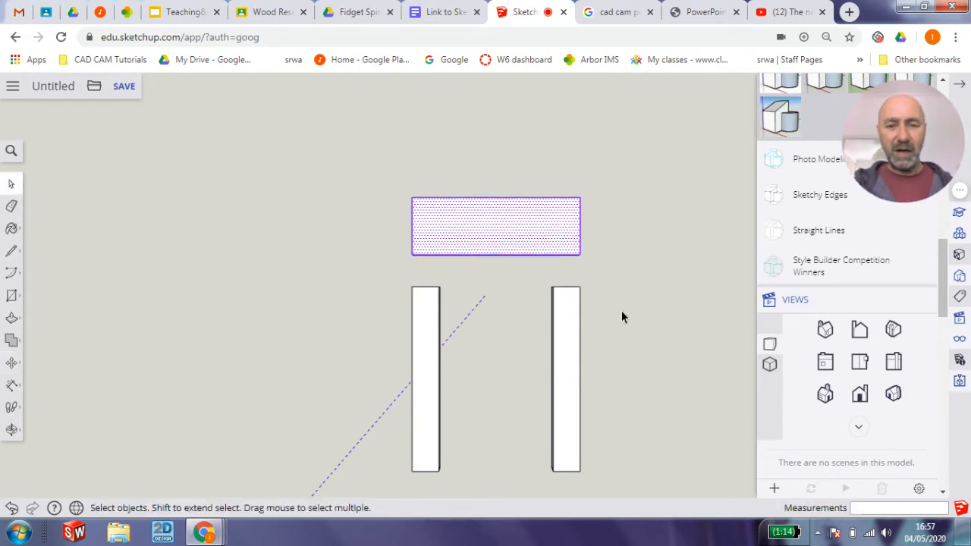
Examine the three pieces in an angled 3D view, focusing on the corner where the first side piece faces the cross rail.
{"action": "middle_click_drag", "start_coordinate": [621, 316], "coordinate": [458, 98]}
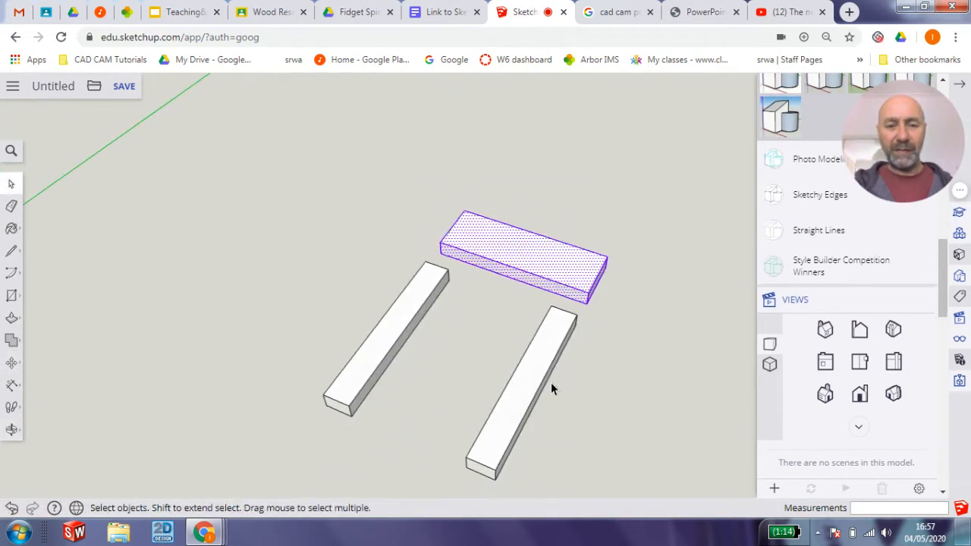
{"action": "middle_click_drag", "start_coordinate": [550, 388], "coordinate": [523, 301]}
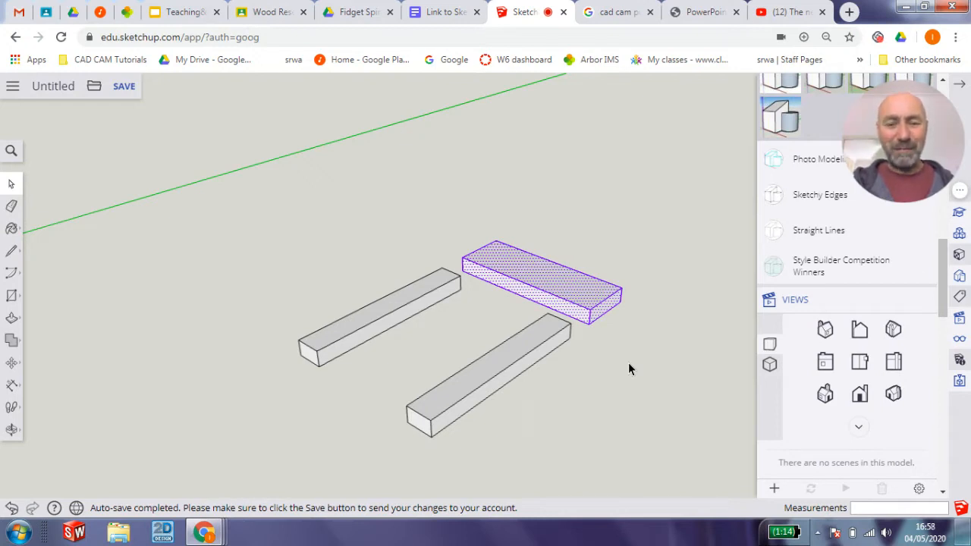
{"action": "left_click", "coordinate": [541, 342]}
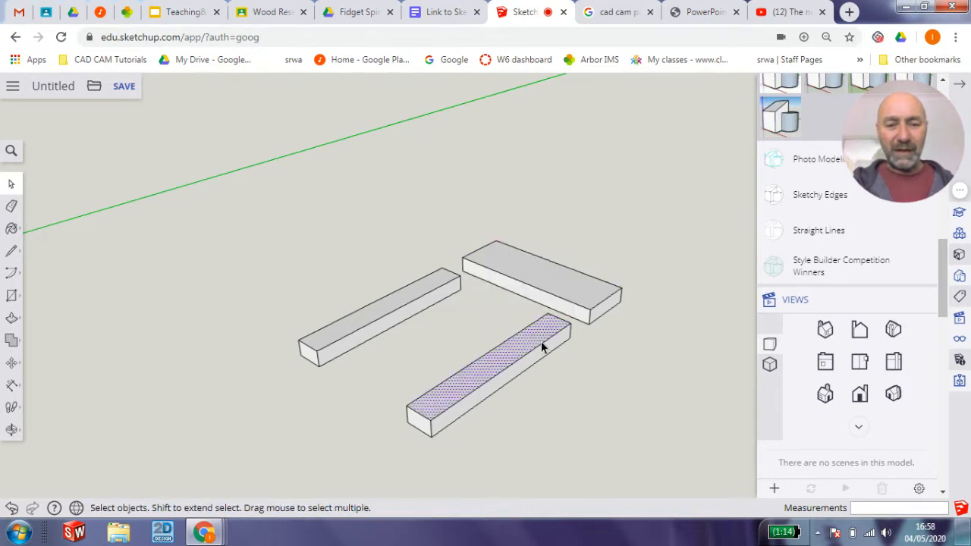
{"action": "left_click", "coordinate": [541, 273]}
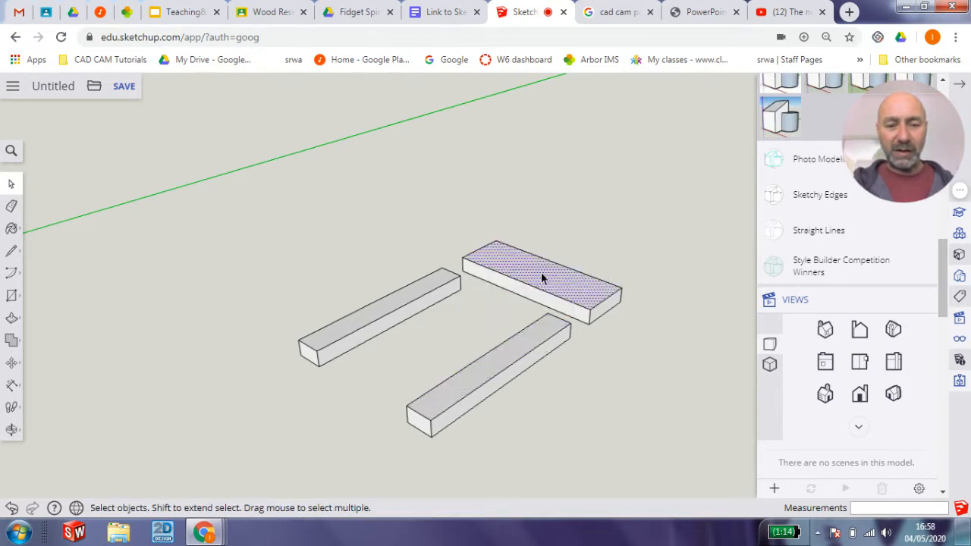
{"action": "left_click", "coordinate": [446, 286]}
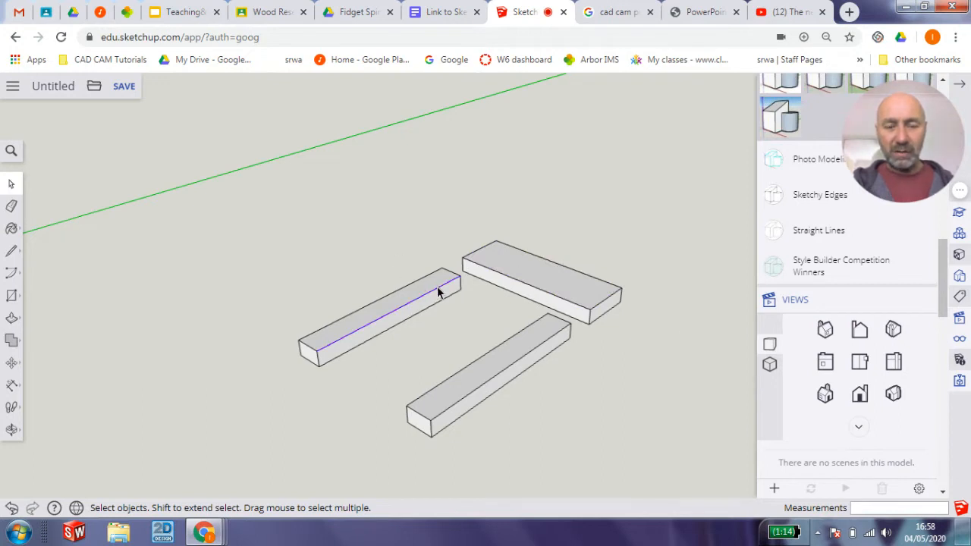
{"action": "scroll", "coordinate": [438, 293], "scroll_direction": "up", "scroll_amount": 2}
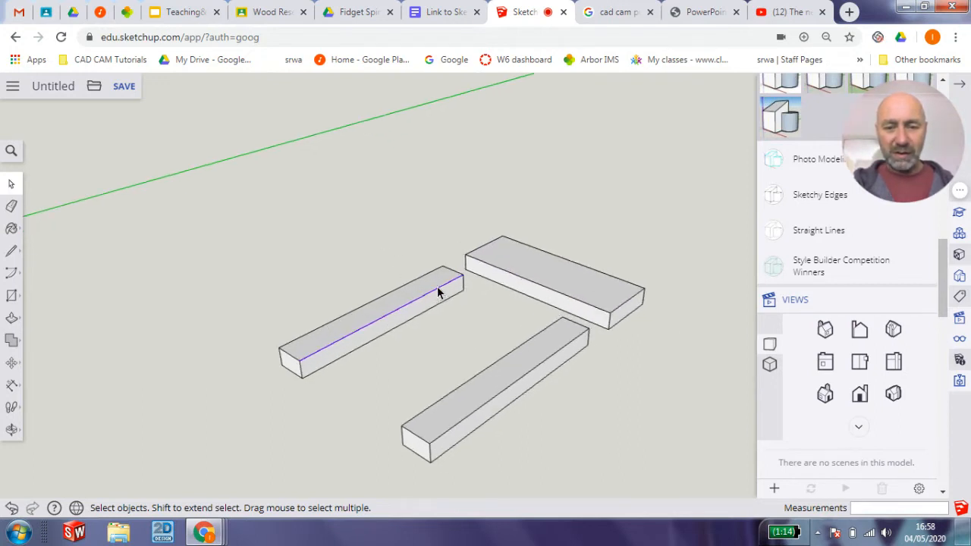
{"action": "scroll", "coordinate": [437, 293], "scroll_direction": "up", "scroll_amount": 3}
{"action": "scroll", "coordinate": [438, 293], "scroll_direction": "up", "scroll_amount": 3}
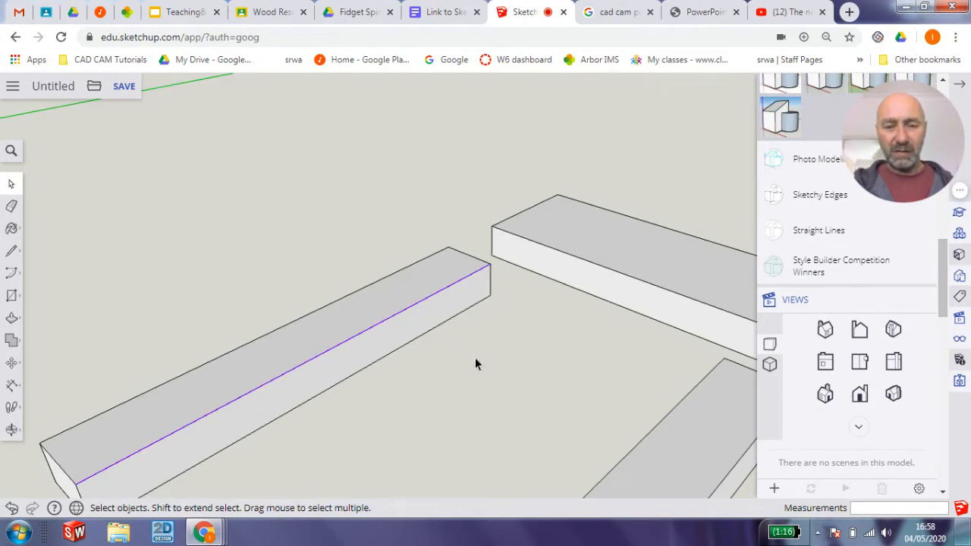
Draw a 68 mm by 32 mm rectangle on the underside of the first side piece, from its outer corner facing the cross rail.
{"action": "middle_click_drag", "start_coordinate": [475, 362], "coordinate": [477, 94]}
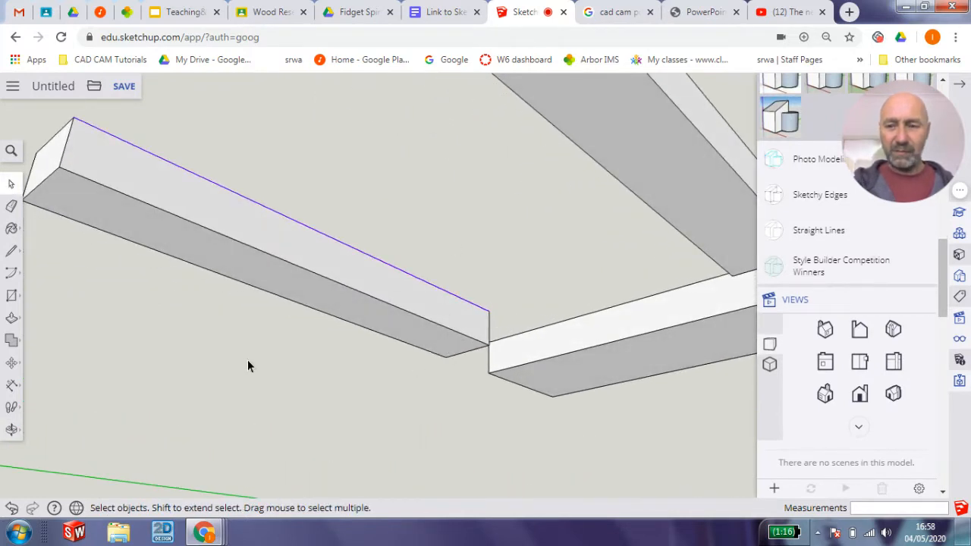
{"action": "left_click", "coordinate": [13, 295]}
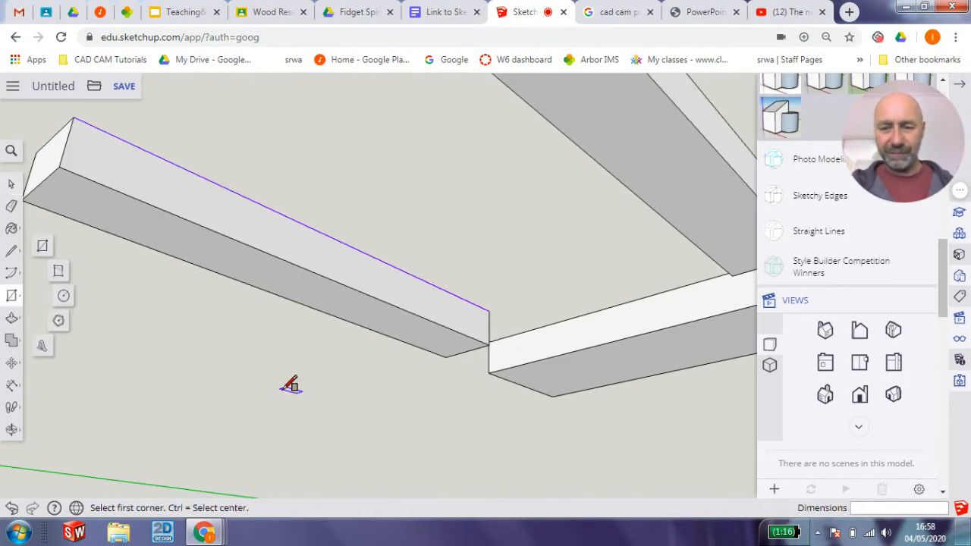
{"action": "left_click", "coordinate": [446, 356]}
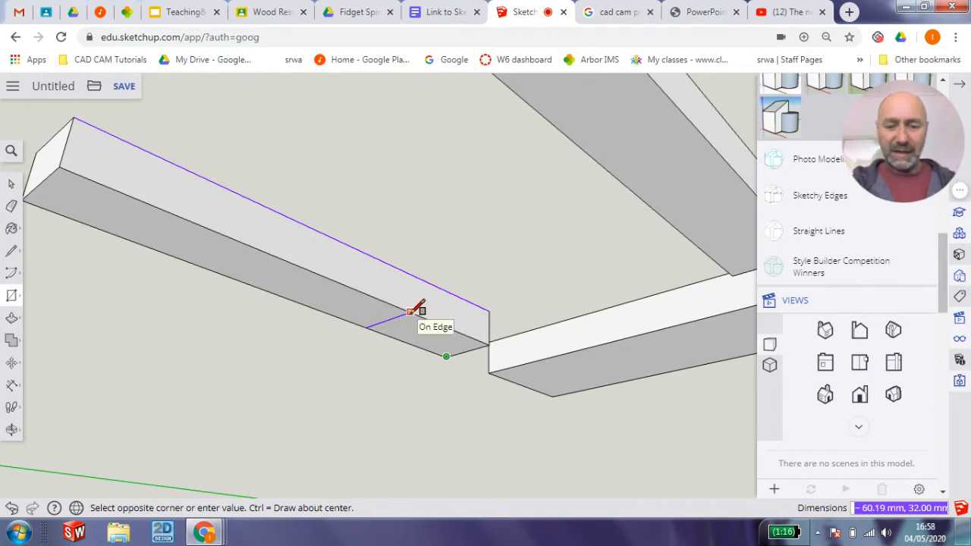
{"action": "type", "text": "86"}
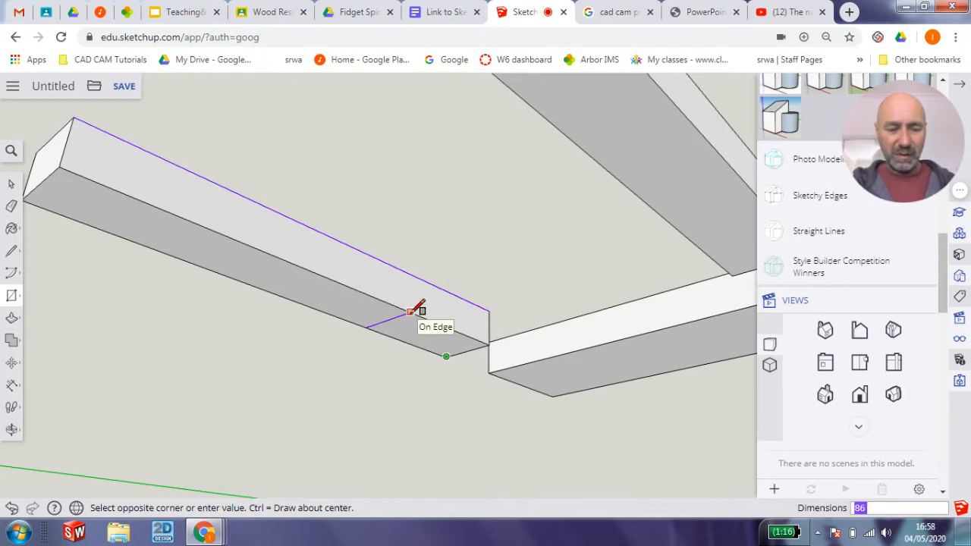
{"action": "key", "text": "BackSpace"}
{"action": "key", "text": "BackSpace"}
{"action": "type", "text": "68"}
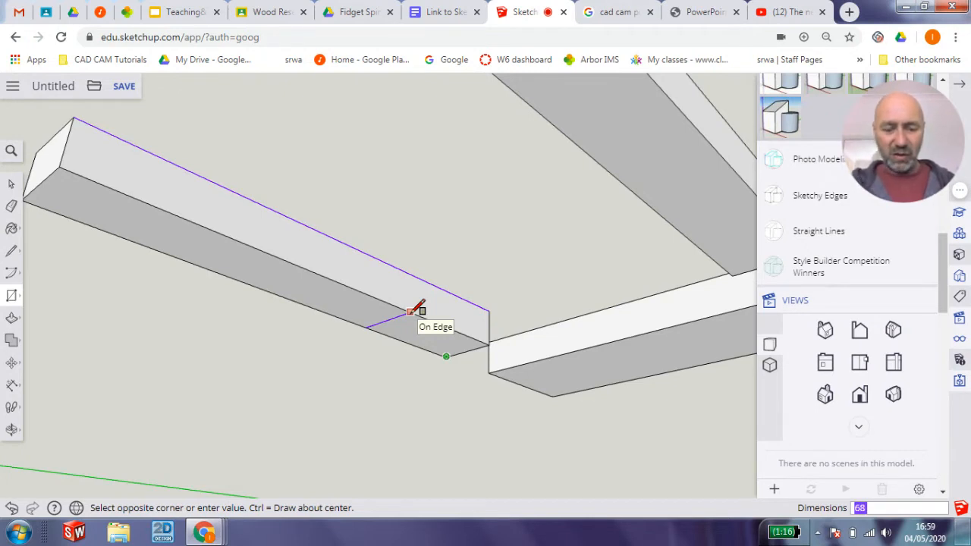
{"action": "type", "text": "."}
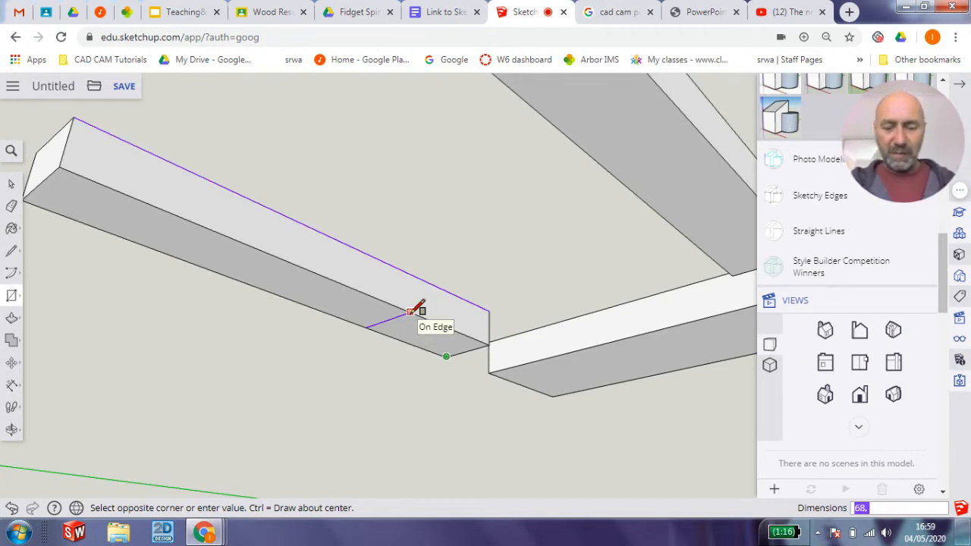
{"action": "type", "text": "32"}
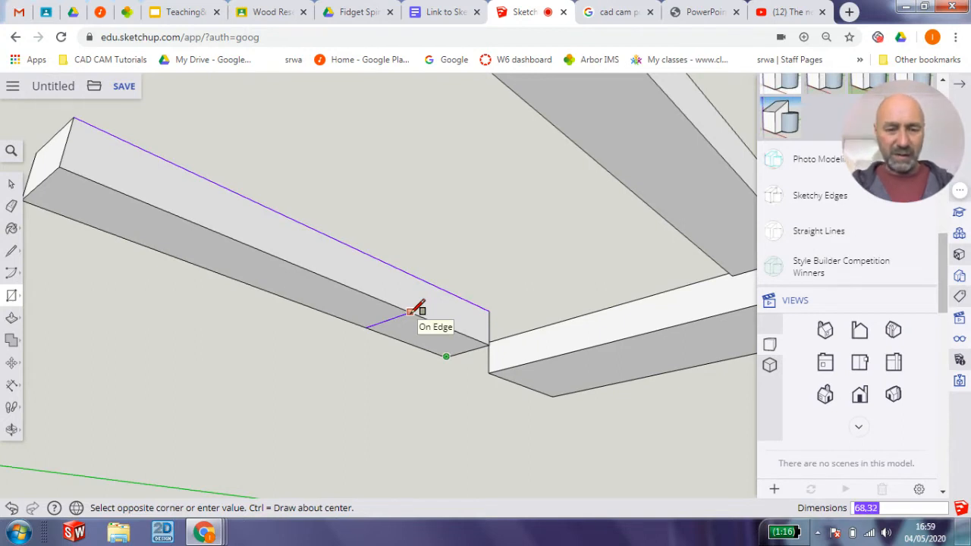
{"action": "key", "text": "Return"}
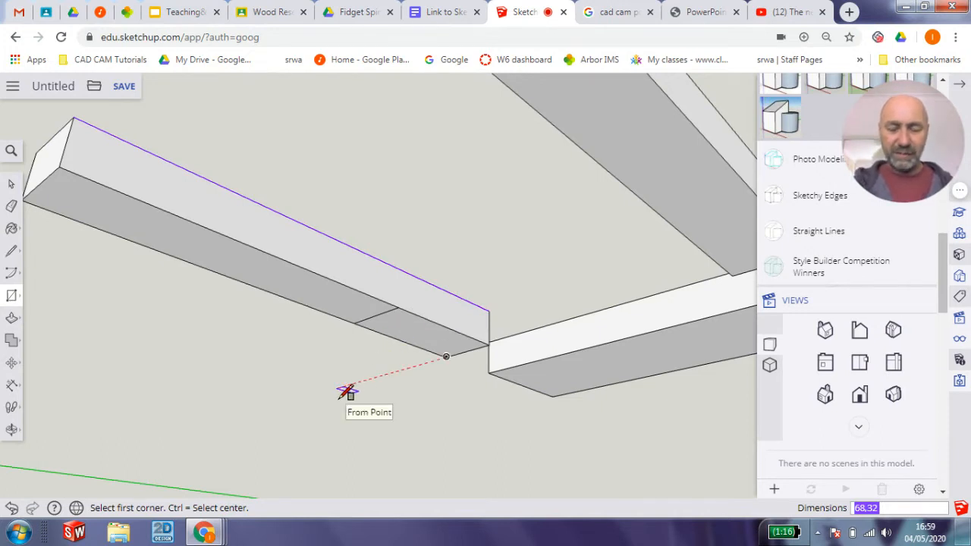
Push/Pull the marked rectangle 10 mm into the first side piece to cut away the lower half of its end.
{"action": "left_click", "coordinate": [11, 317]}
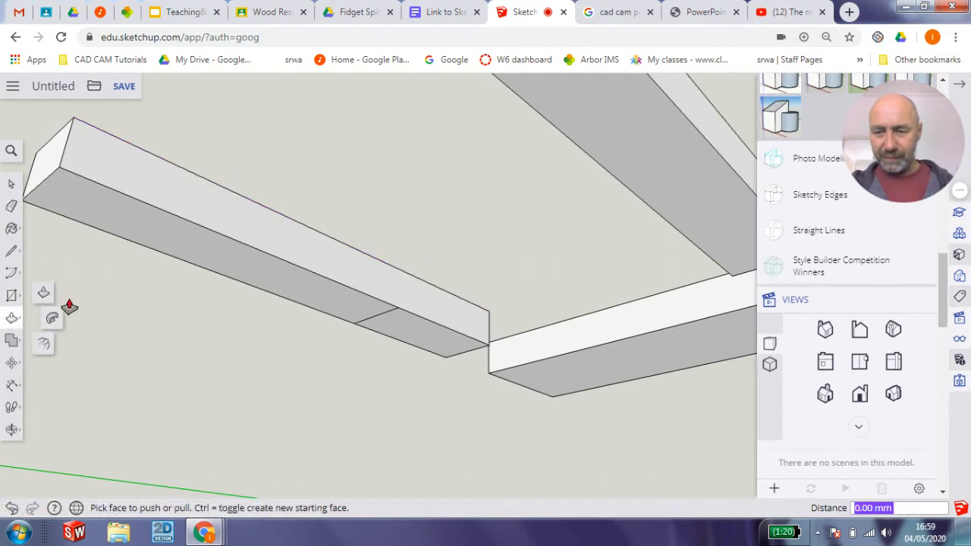
{"action": "left_click", "coordinate": [413, 337]}
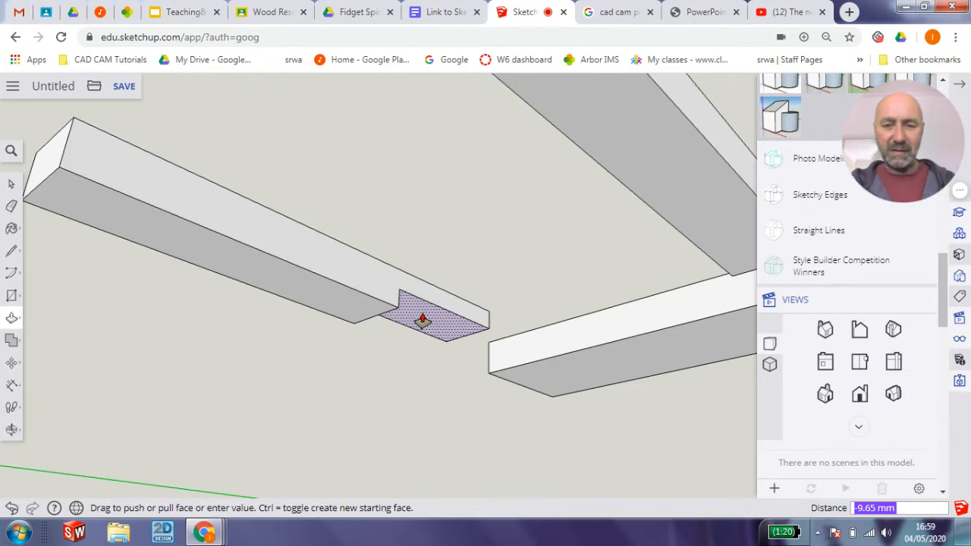
{"action": "type", "text": "10"}
{"action": "key", "text": "Return"}
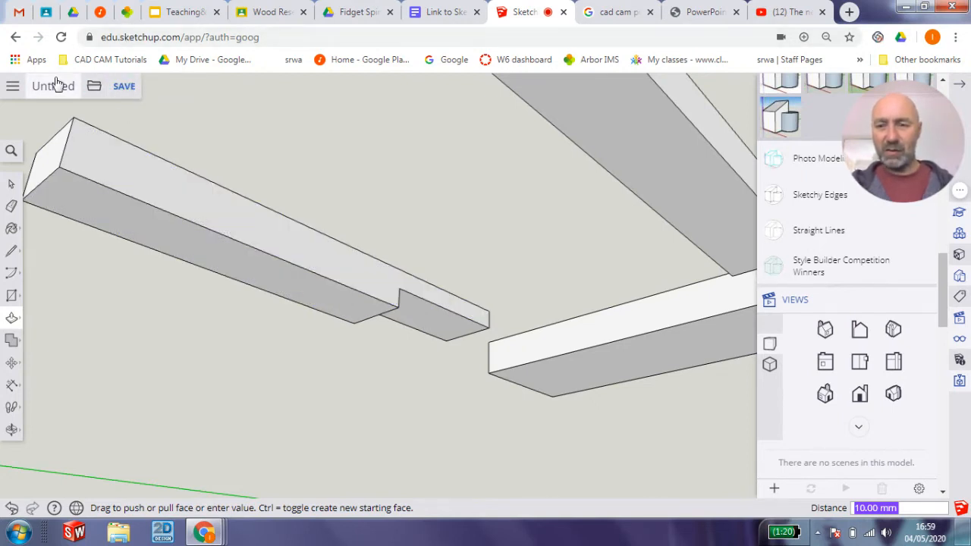
Save the model as "00 Frame Demo" in the CAD CAM Tests folder on Google Drive.
{"action": "left_click", "coordinate": [125, 88]}
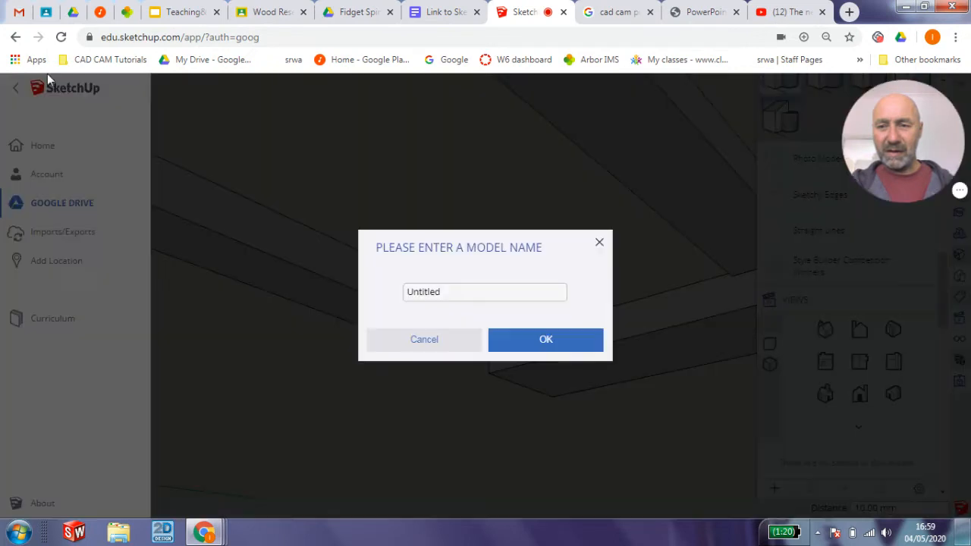
{"action": "double_click", "coordinate": [423, 293]}
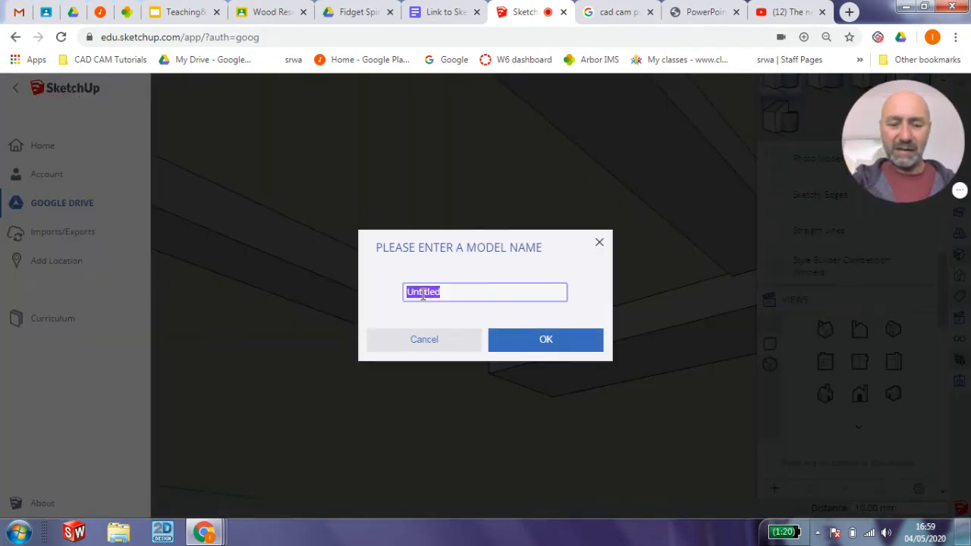
{"action": "type", "text": "00"}
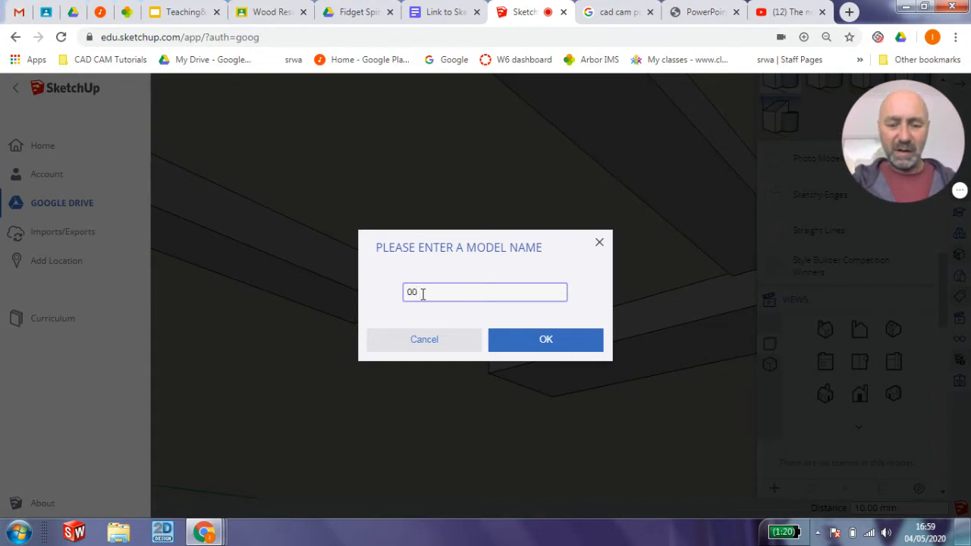
{"action": "type", "text": " fram"}
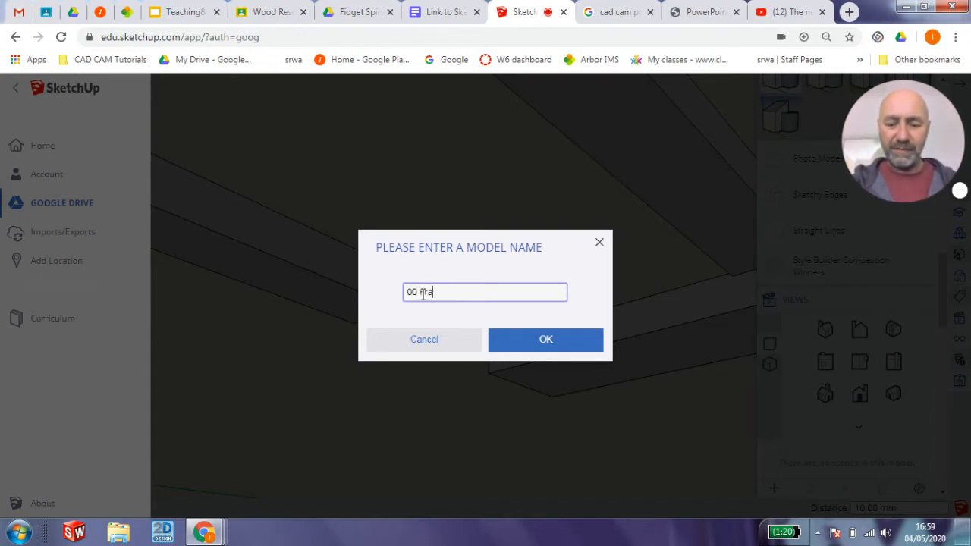
{"action": "type", "text": "e Demo"}
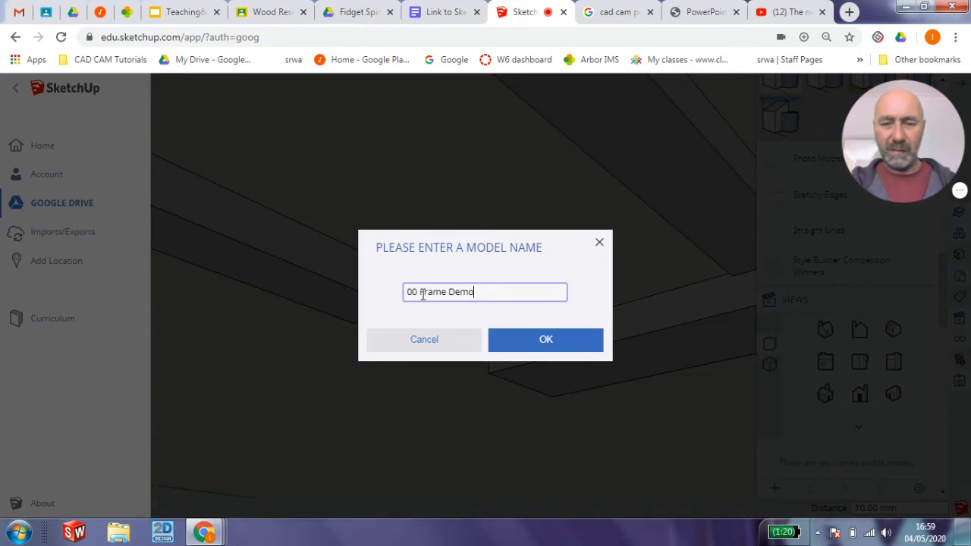
{"action": "left_click", "coordinate": [550, 347]}
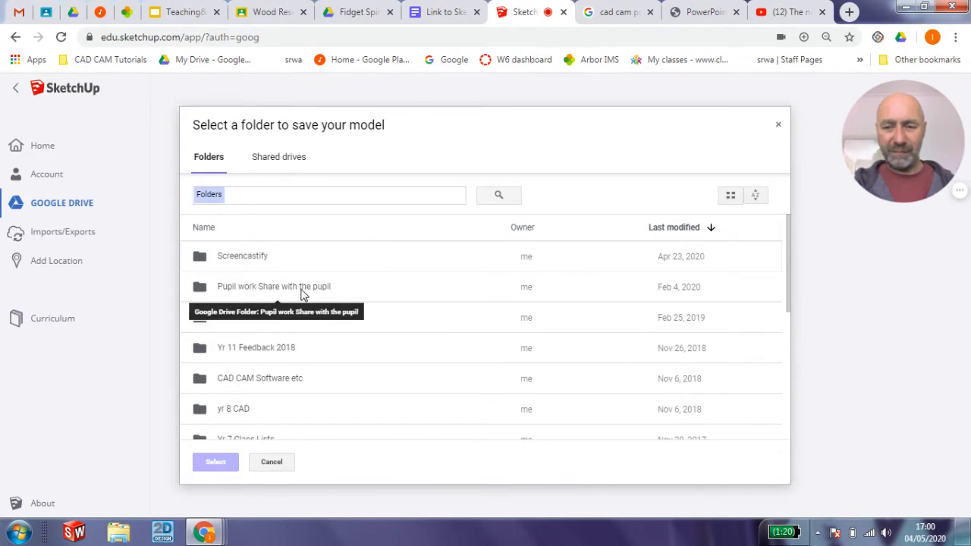
{"action": "left_click", "coordinate": [226, 319]}
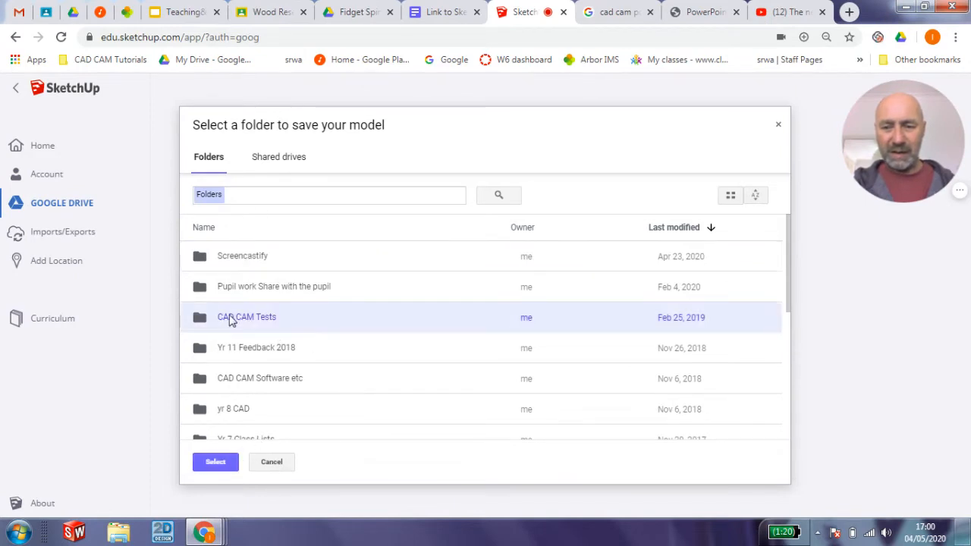
{"action": "left_click", "coordinate": [214, 462]}
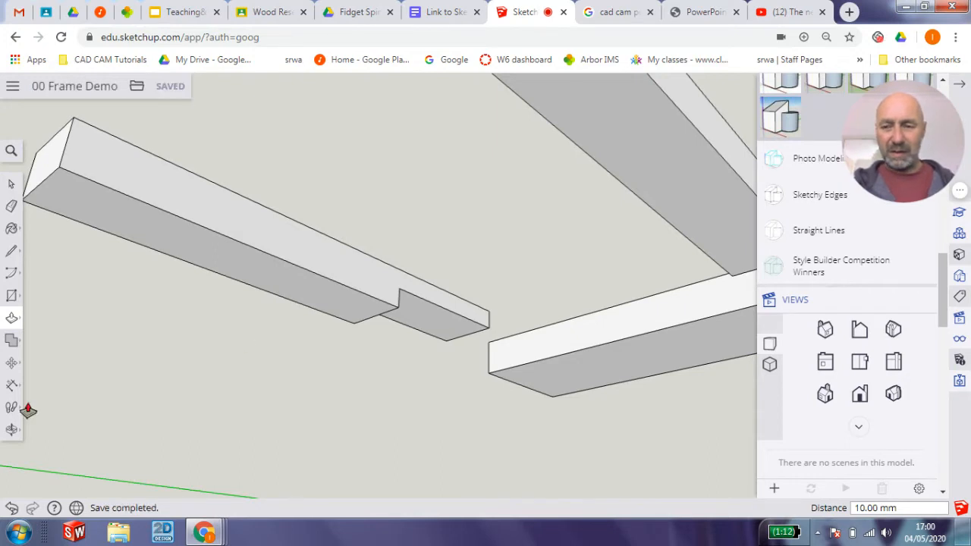
Draw a 68 mm by 32 mm rectangle across the top face of the cross rail, at the end facing the first side piece.
{"action": "left_click", "coordinate": [12, 186]}
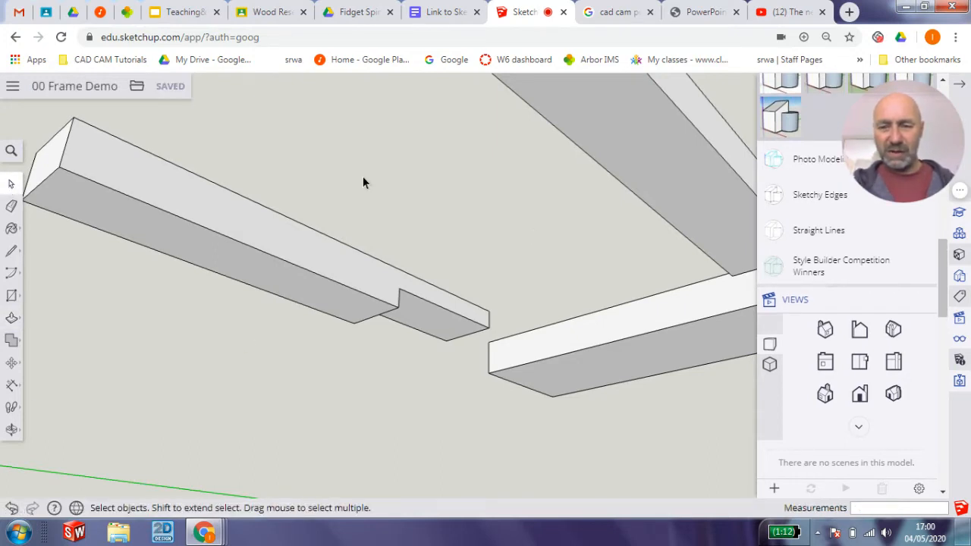
{"action": "middle_click_drag", "start_coordinate": [535, 232], "coordinate": [496, 505]}
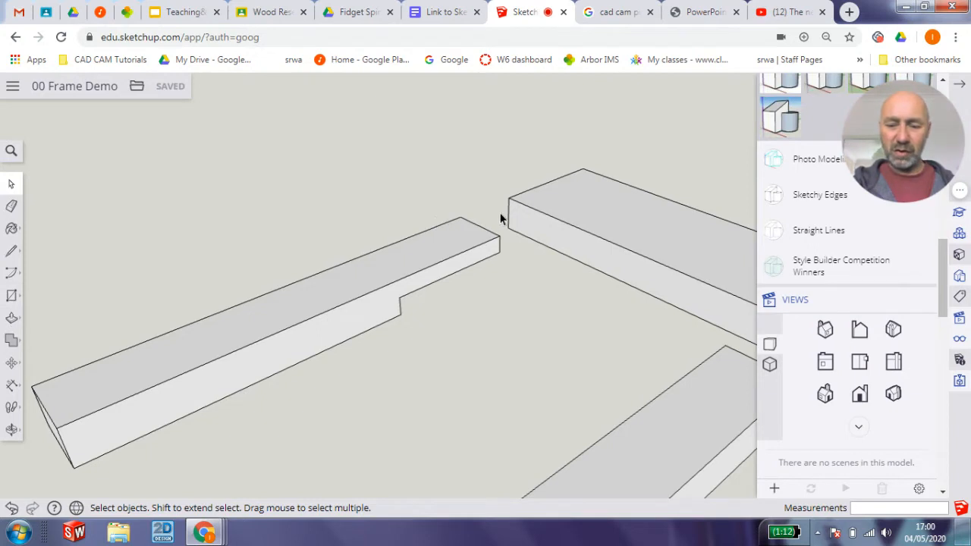
{"action": "key", "text": "r"}
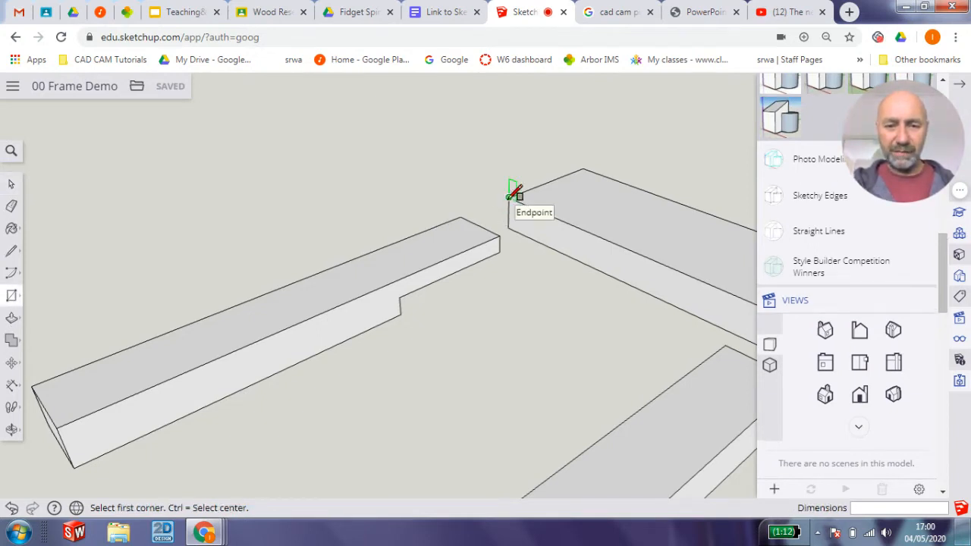
{"action": "left_click", "coordinate": [509, 195]}
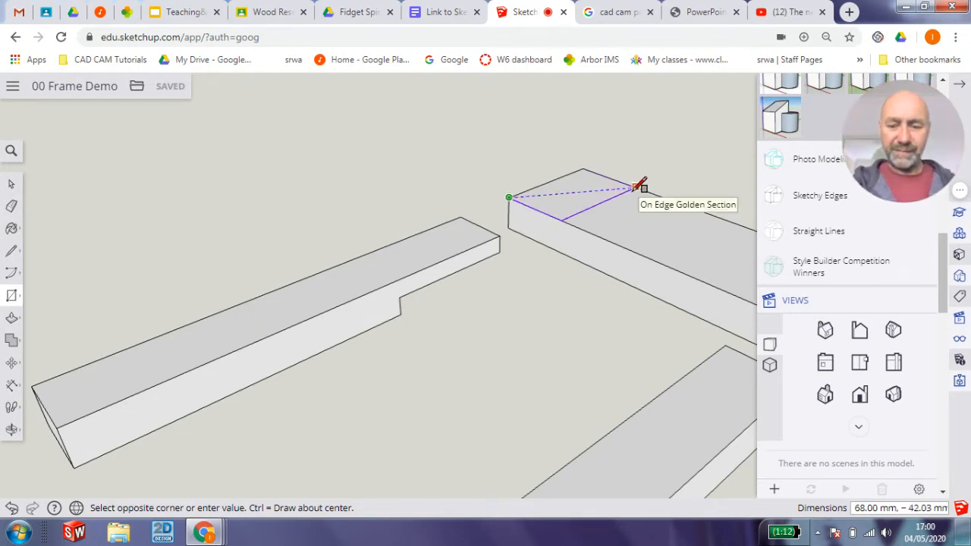
{"action": "type", "text": "68"}
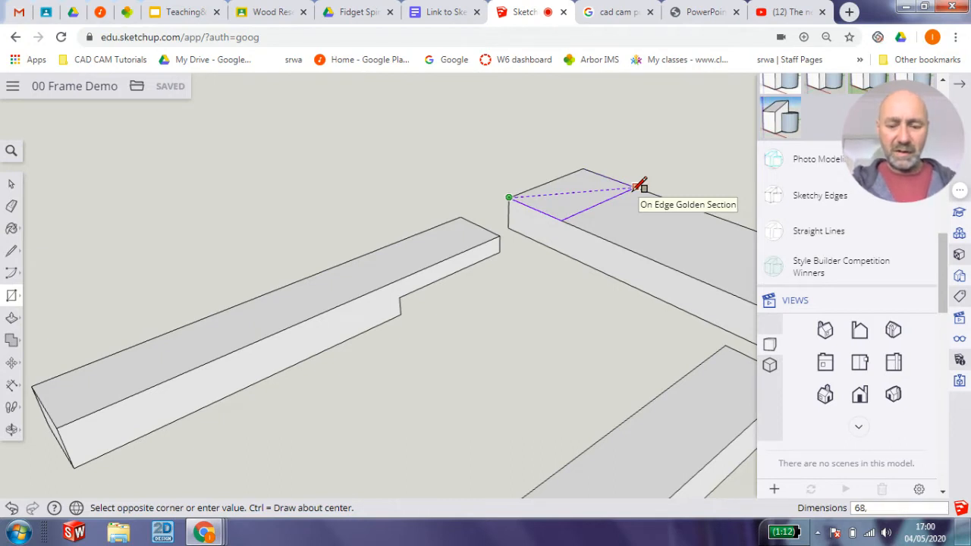
{"action": "type", "text": ",3"}
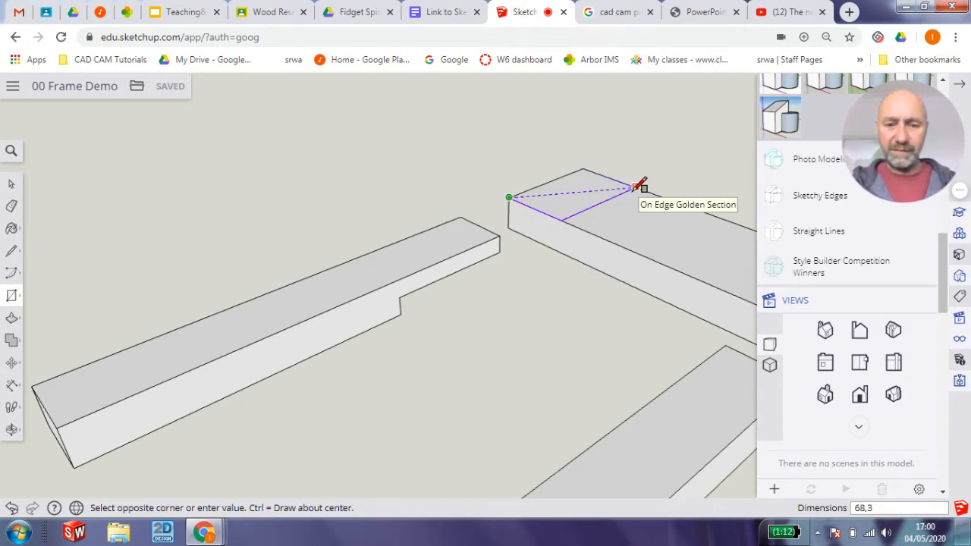
{"action": "type", "text": "2"}
{"action": "key", "text": "Return"}
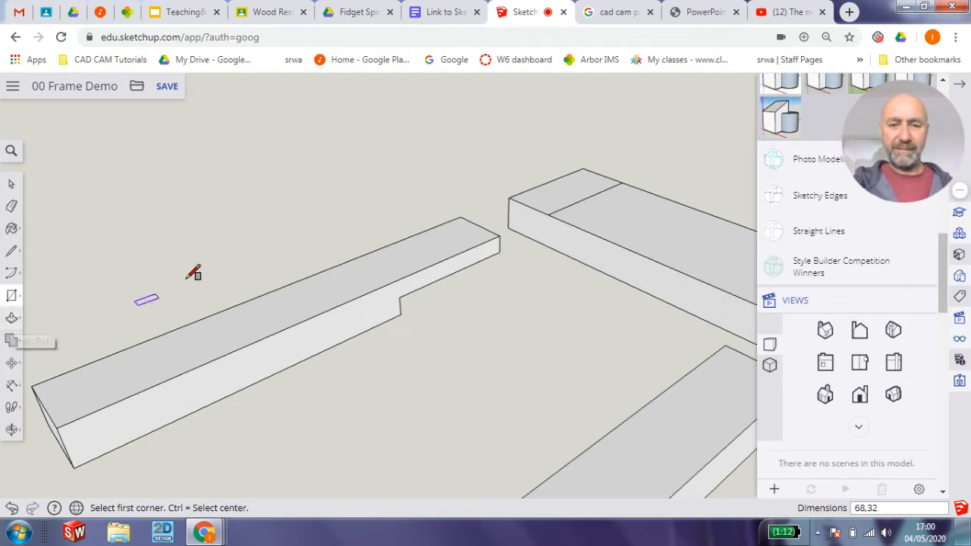
Push/Pull the marked area on the cross rail's top 10 mm down to form the matching half-lap.
{"action": "key", "text": "p"}
{"action": "left_click_drag", "start_coordinate": [561, 187], "coordinate": [552, 204]}
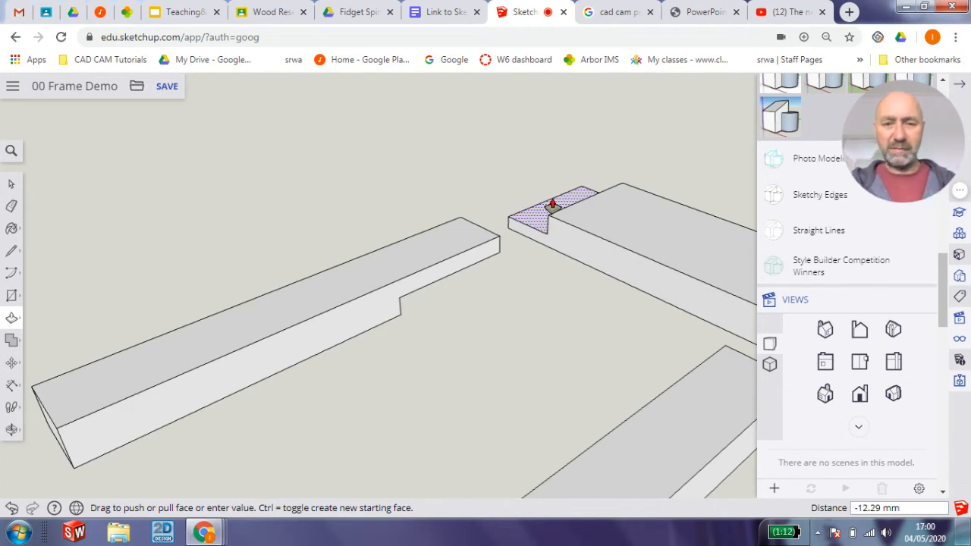
{"action": "type", "text": "10"}
{"action": "key", "text": "Return"}
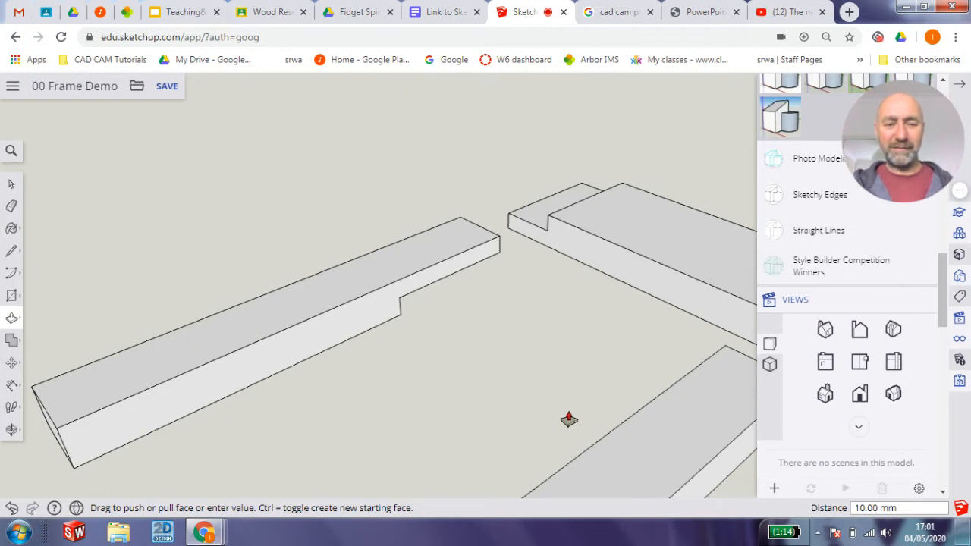
Divide the vertical corner edge of the second side piece, at its end facing the cross rail, into three equal segments.
{"action": "scroll", "coordinate": [584, 409], "scroll_direction": "down", "scroll_amount": 4}
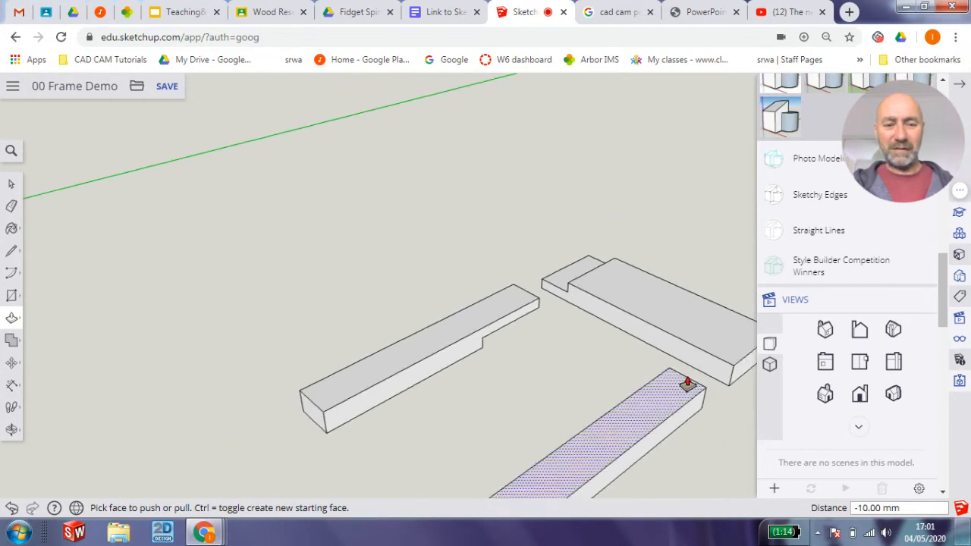
{"action": "mouse_move", "coordinate": [698, 383]}
{"action": "middle_mouse_down"}
{"action": "mouse_move", "coordinate": [478, 329]}
{"action": "mouse_move", "coordinate": [323, 236]}
{"action": "mouse_move", "coordinate": [243, 200]}
{"action": "mouse_move", "coordinate": [246, 206]}
{"action": "middle_mouse_up"}
{"action": "scroll", "coordinate": [317, 293], "scroll_direction": "up", "scroll_amount": 5}
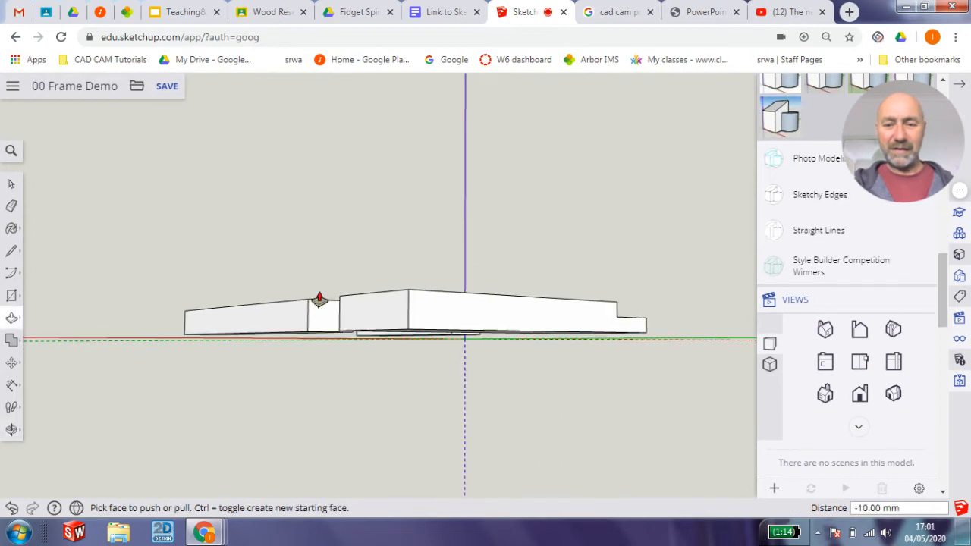
{"action": "scroll", "coordinate": [313, 326], "scroll_direction": "up", "scroll_amount": 2}
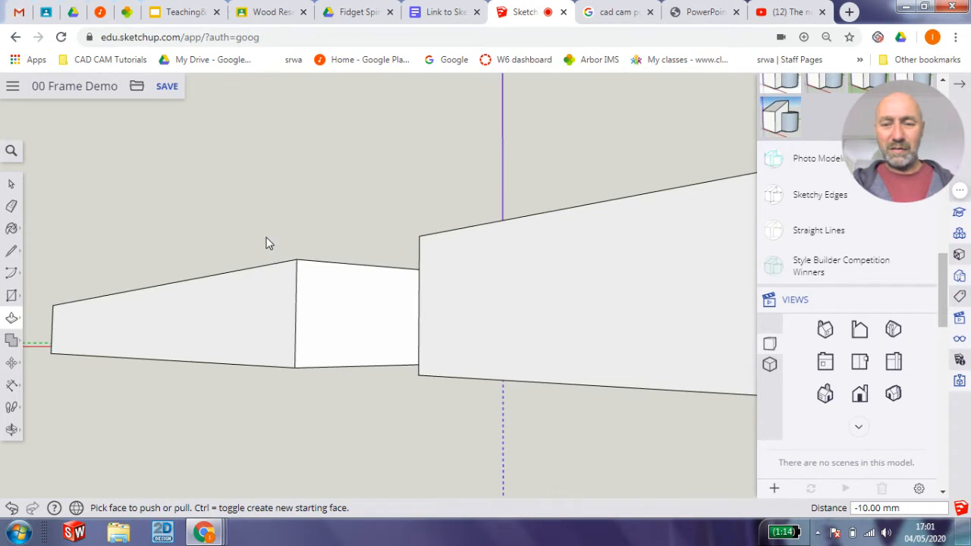
{"action": "middle_click_drag", "start_coordinate": [266, 245], "coordinate": [356, 264]}
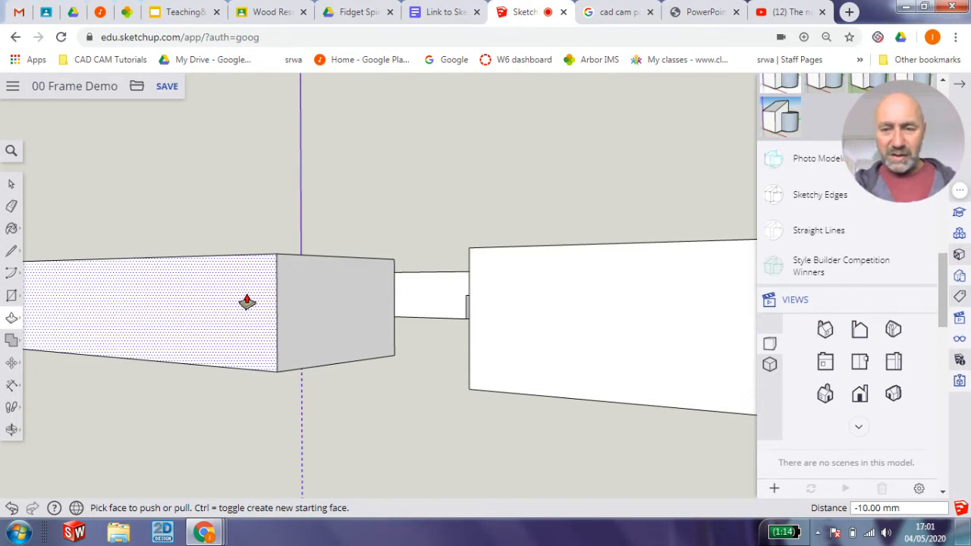
{"action": "left_click", "coordinate": [11, 184]}
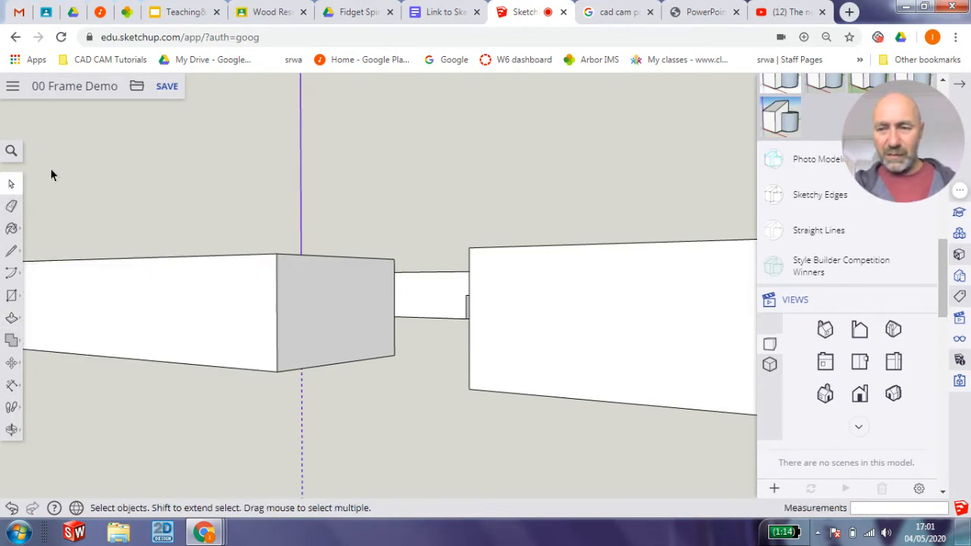
{"action": "left_click", "coordinate": [277, 308]}
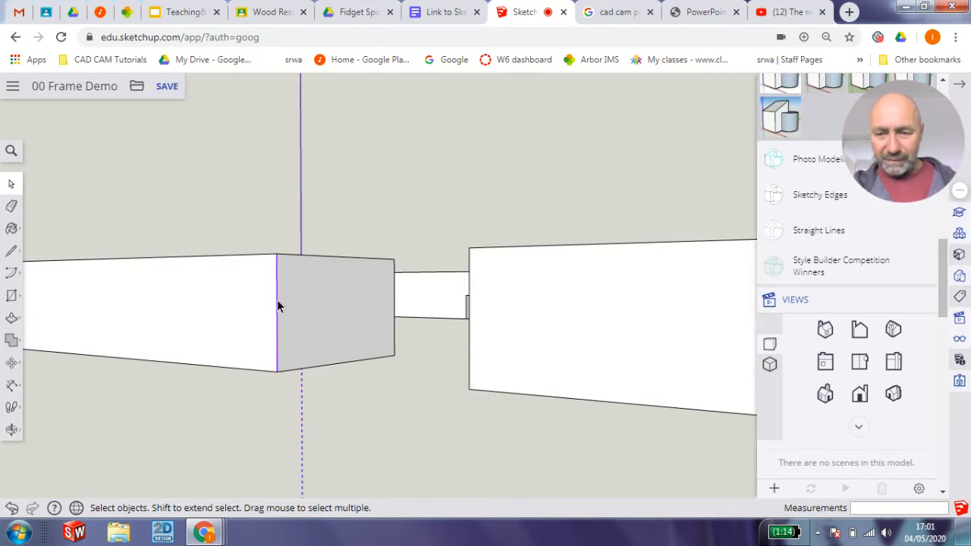
{"action": "left_click", "coordinate": [329, 312]}
{"action": "left_click", "coordinate": [262, 316]}
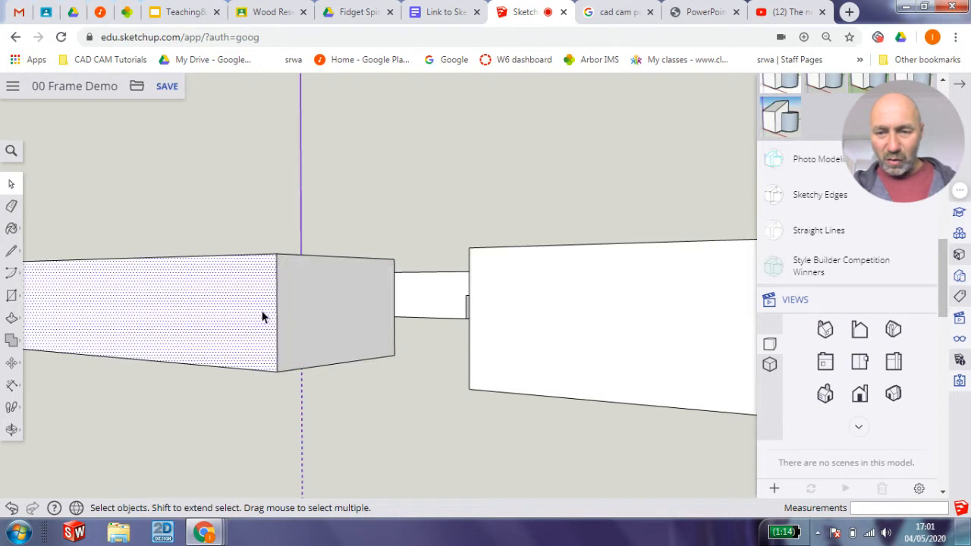
{"action": "left_click", "coordinate": [276, 314]}
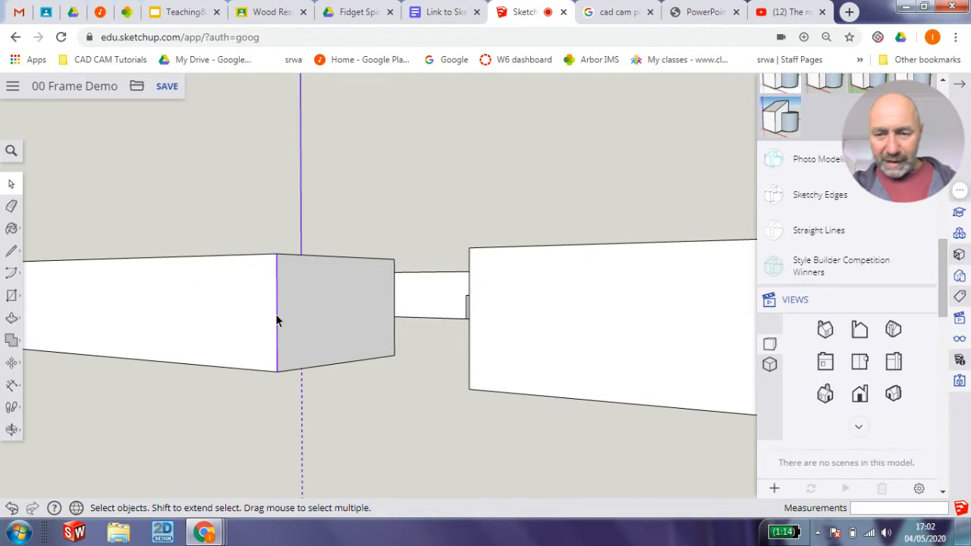
{"action": "right_click", "coordinate": [276, 320]}
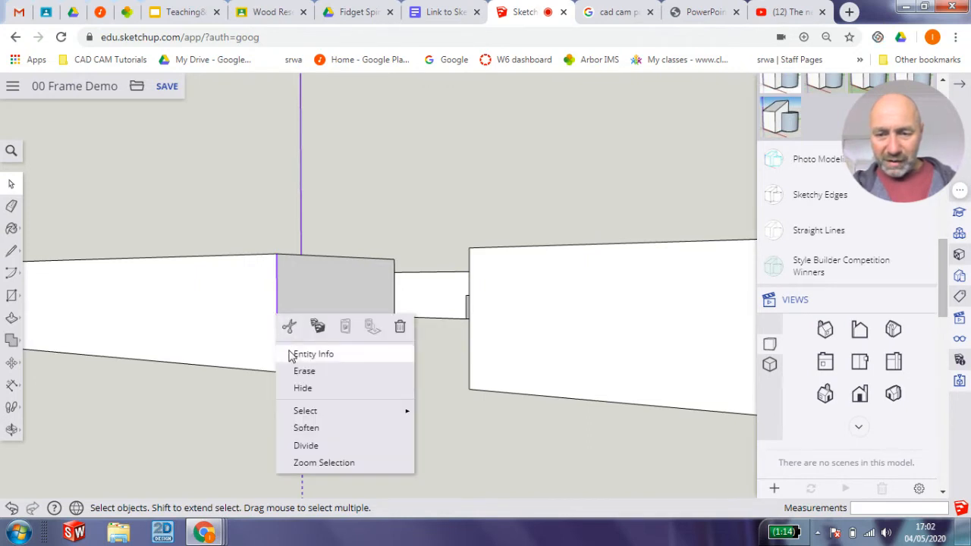
{"action": "left_click", "coordinate": [307, 446]}
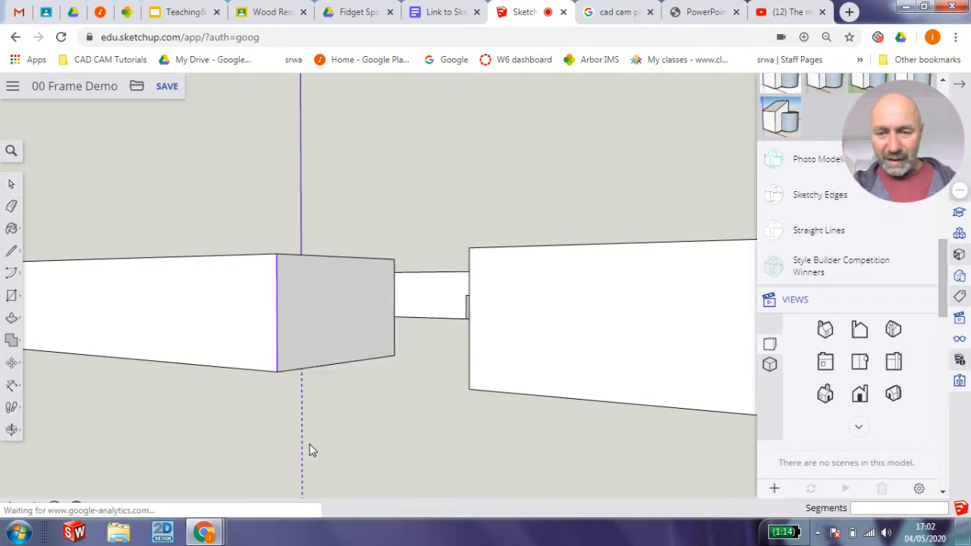
{"action": "left_click", "coordinate": [281, 332]}
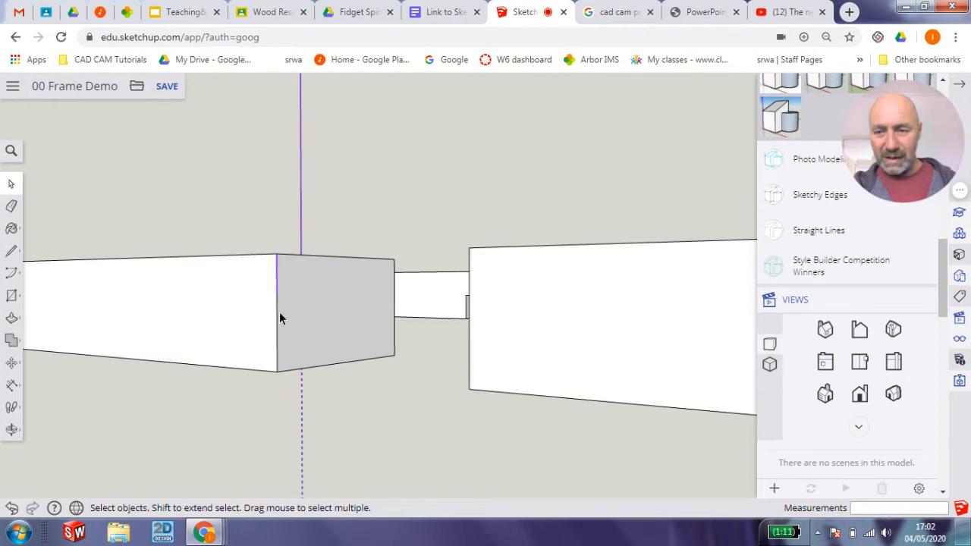
Draw two 32 mm horizontal lines from the division points across the second side piece's end face.
{"action": "left_click", "coordinate": [13, 253]}
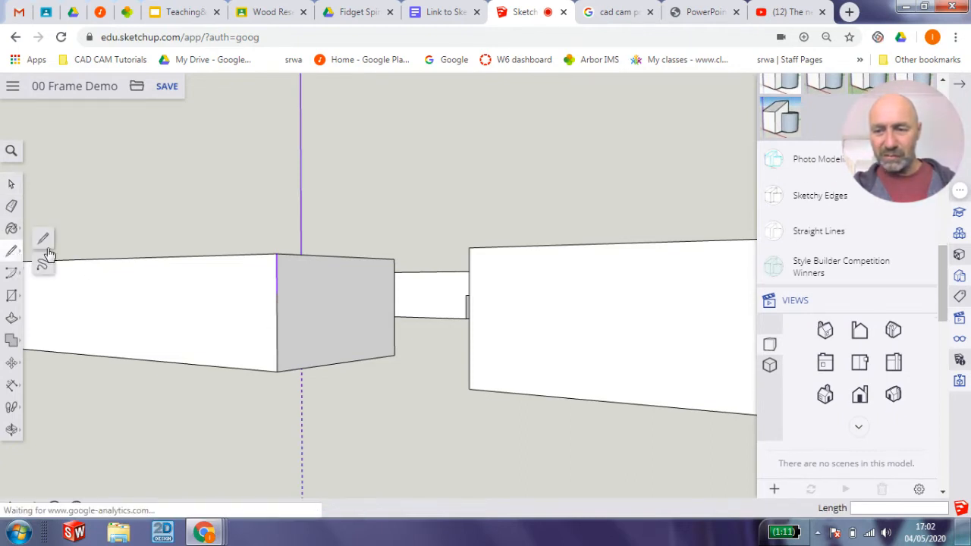
{"action": "left_click", "coordinate": [277, 292]}
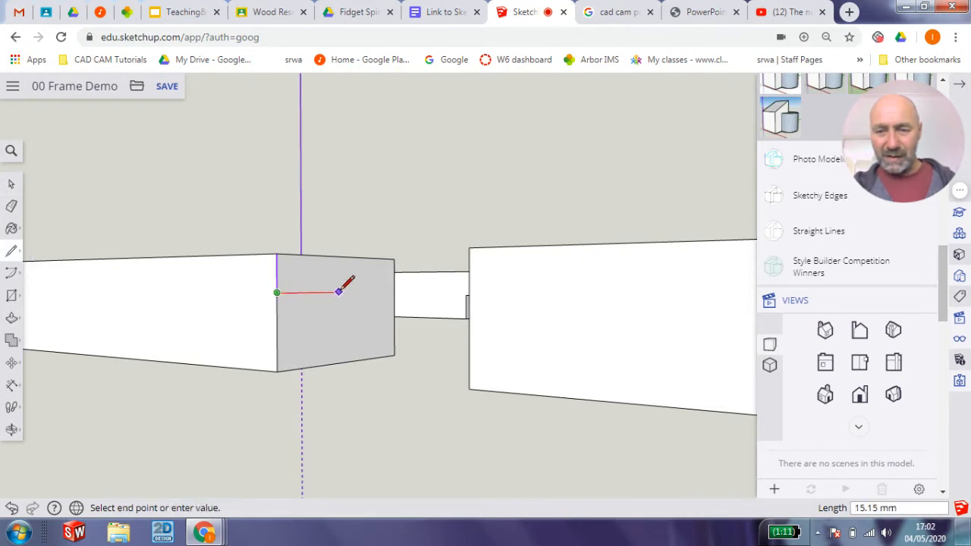
{"action": "left_click", "coordinate": [394, 291]}
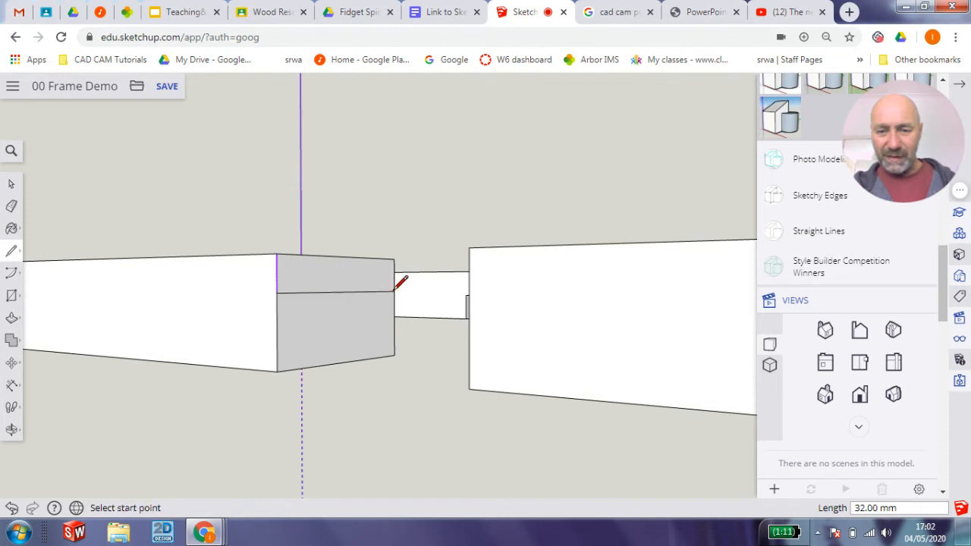
{"action": "left_click", "coordinate": [277, 333]}
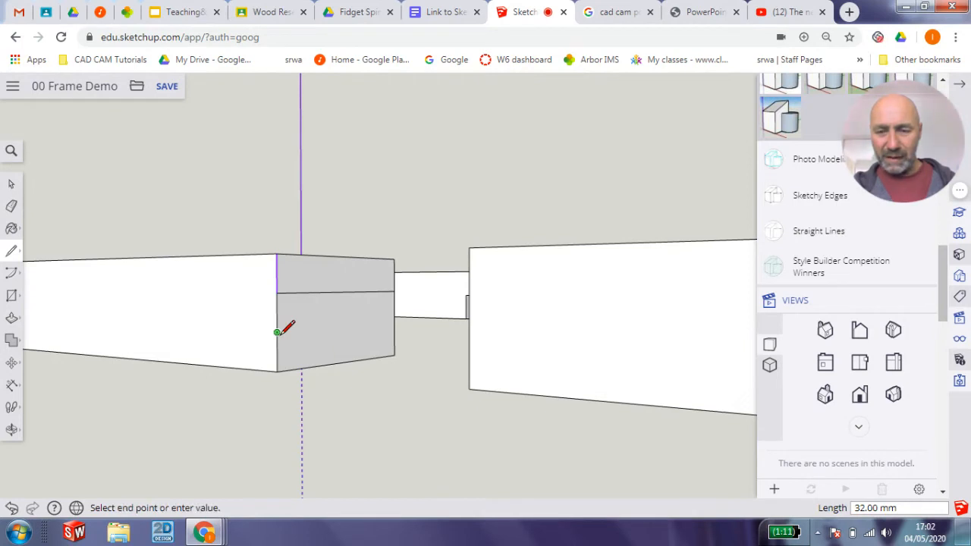
{"action": "left_click", "coordinate": [394, 323]}
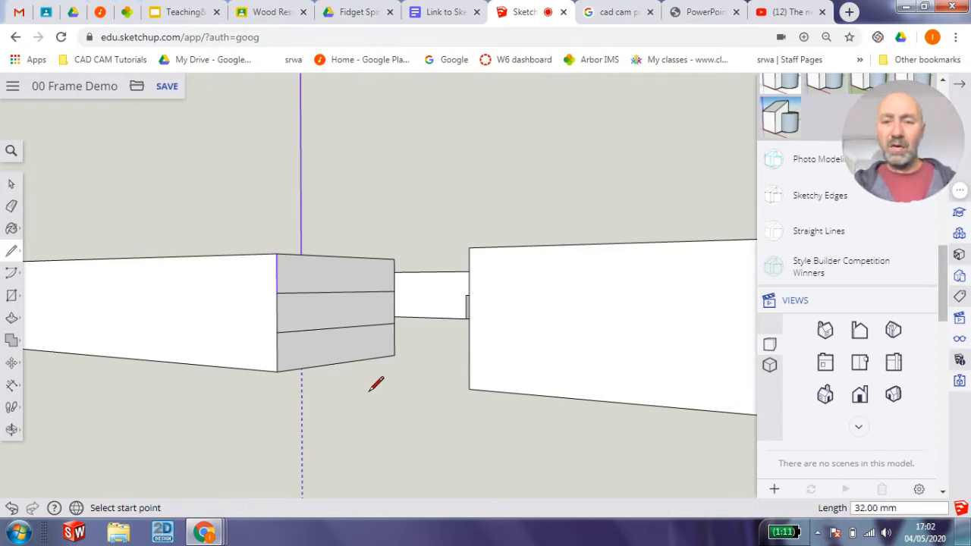
Push/Pull the middle strip of the second side piece's end 68 mm inward to cut an open slot.
{"action": "scroll", "coordinate": [375, 378], "scroll_direction": "up", "scroll_amount": 3}
{"action": "scroll", "coordinate": [375, 377], "scroll_direction": "down", "scroll_amount": 3}
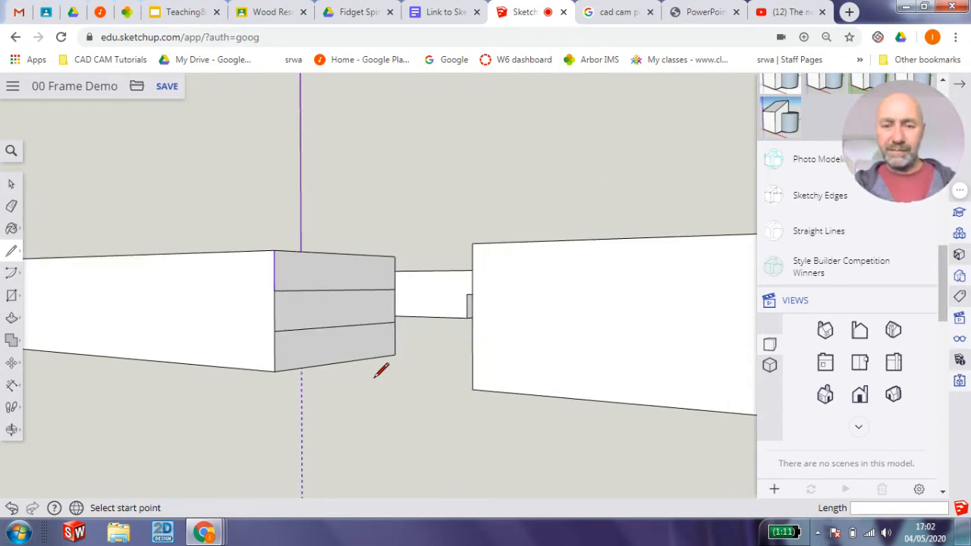
{"action": "scroll", "coordinate": [375, 377], "scroll_direction": "down", "scroll_amount": 3}
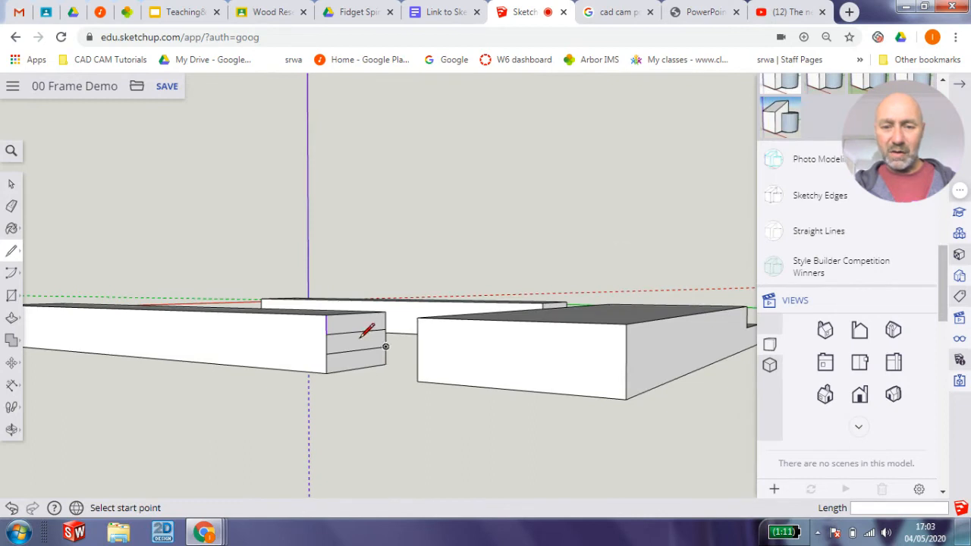
{"action": "left_click", "coordinate": [12, 321]}
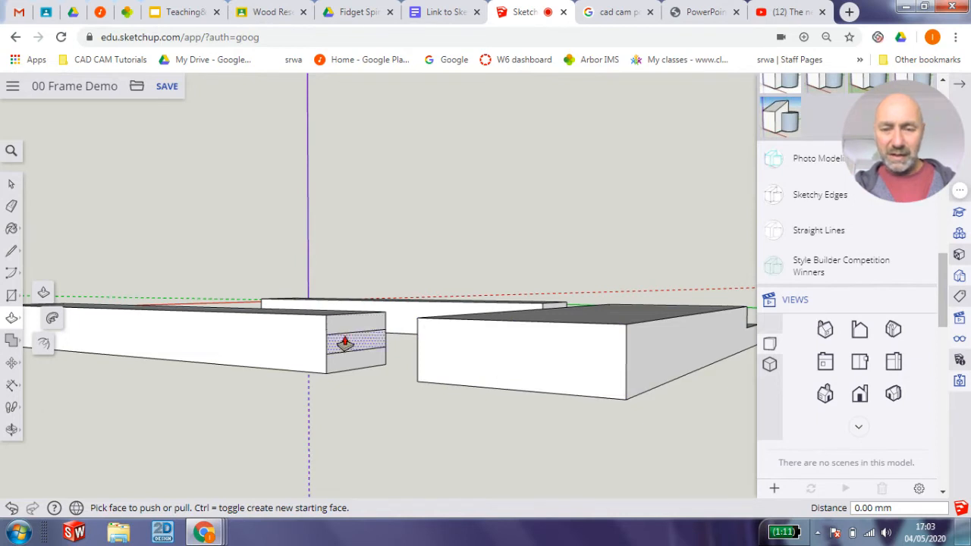
{"action": "left_click_drag", "start_coordinate": [345, 342], "coordinate": [213, 335]}
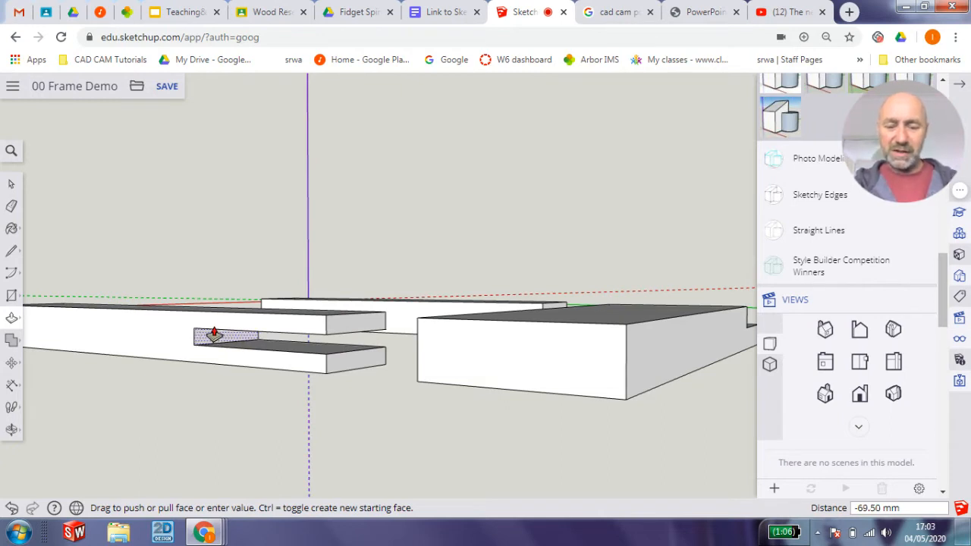
{"action": "type", "text": "68"}
{"action": "key", "text": "Return"}
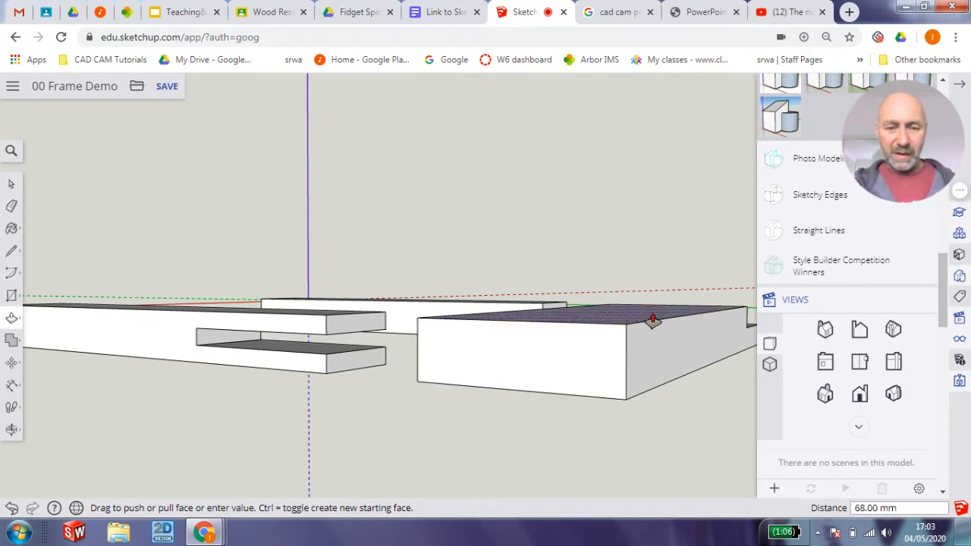
Divide the vertical corner edge of the cross rail, at the end nearest the slotted side piece, into three equal segments.
{"action": "middle_click_drag", "start_coordinate": [653, 319], "coordinate": [558, 393]}
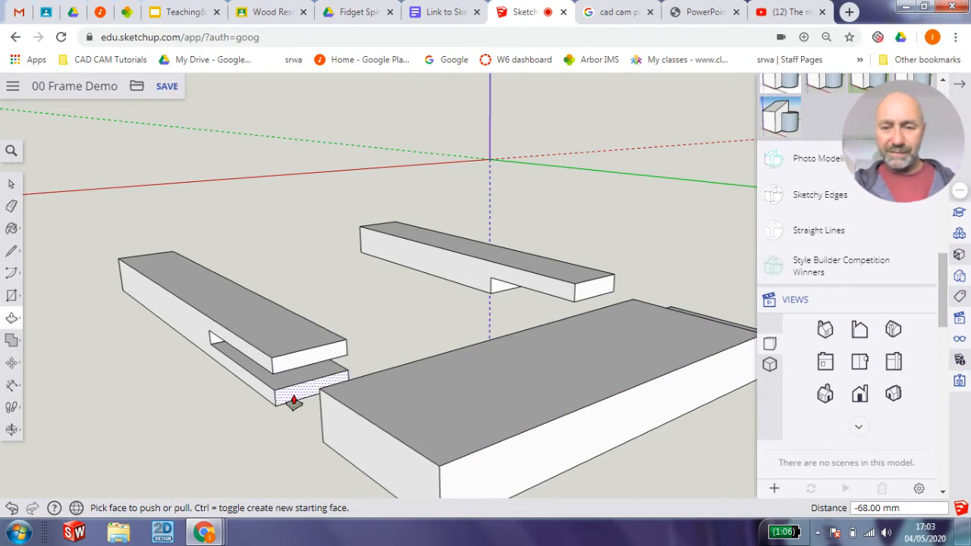
{"action": "middle_click_drag", "start_coordinate": [298, 402], "coordinate": [369, 328]}
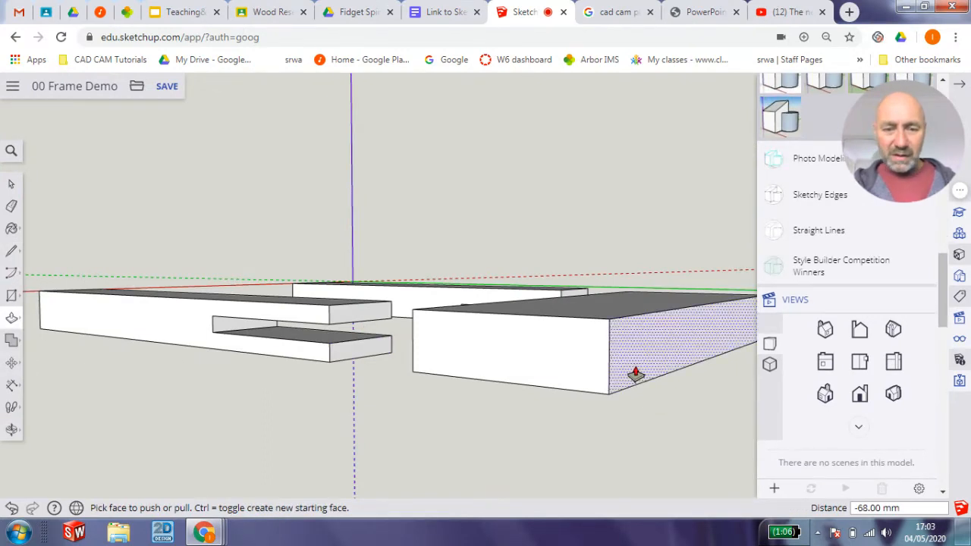
{"action": "key", "text": "space"}
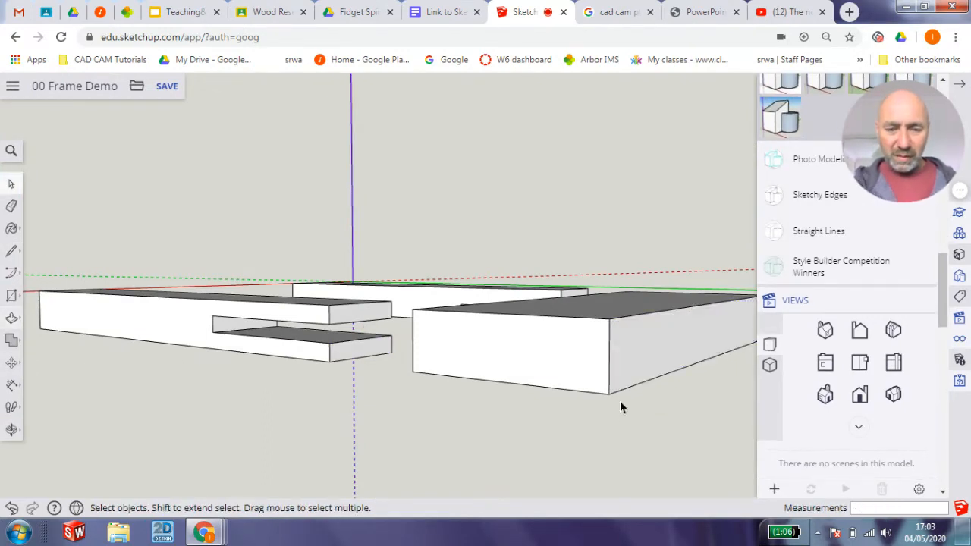
{"action": "left_click", "coordinate": [606, 362]}
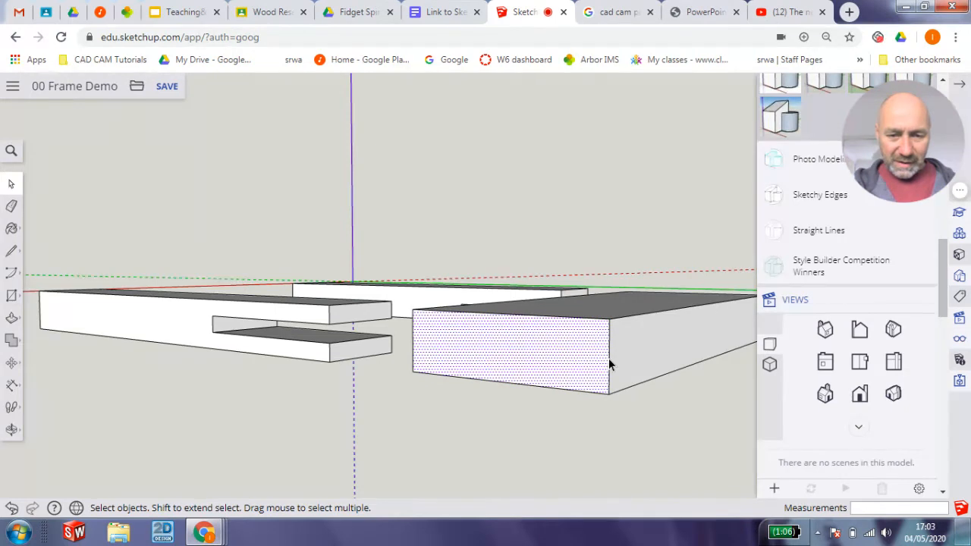
{"action": "left_click", "coordinate": [609, 364]}
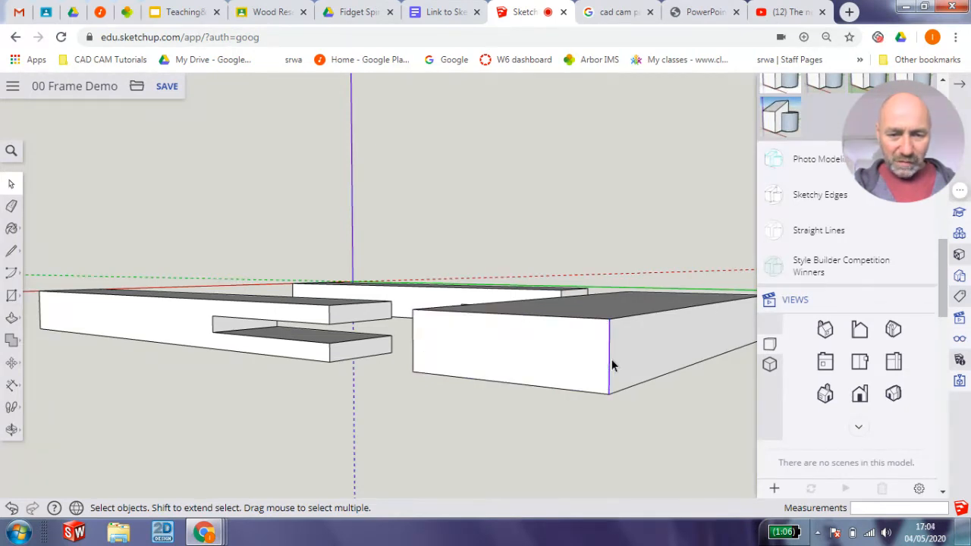
{"action": "right_click", "coordinate": [609, 365]}
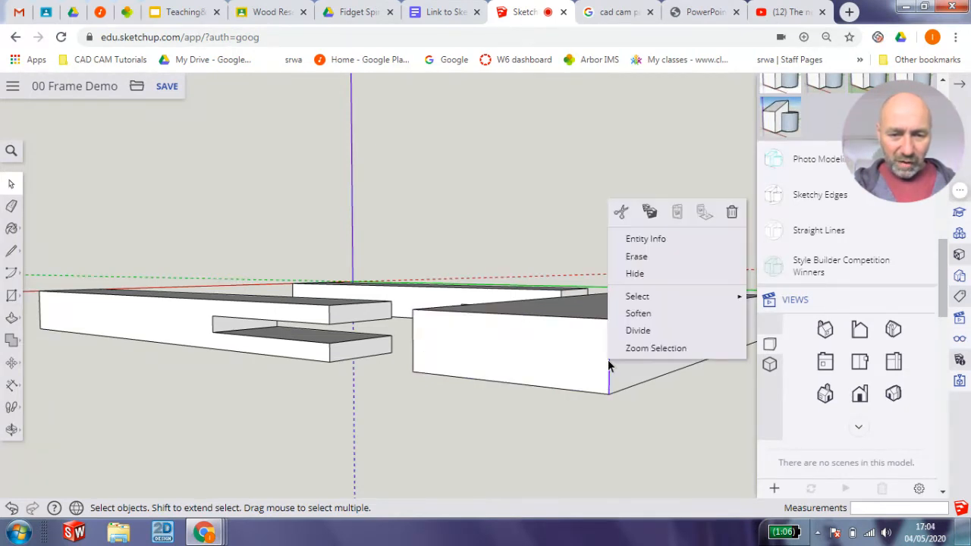
{"action": "left_click", "coordinate": [638, 331]}
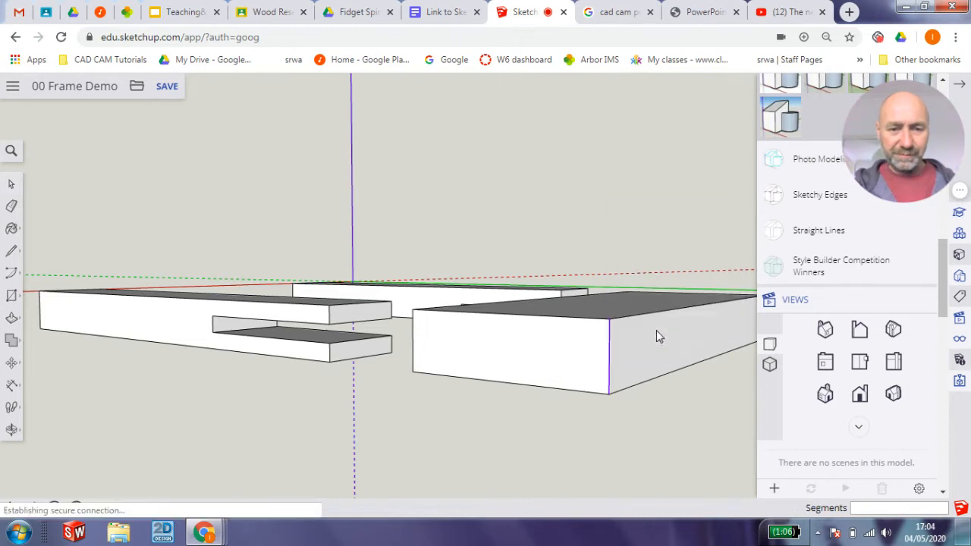
{"action": "left_click", "coordinate": [612, 375]}
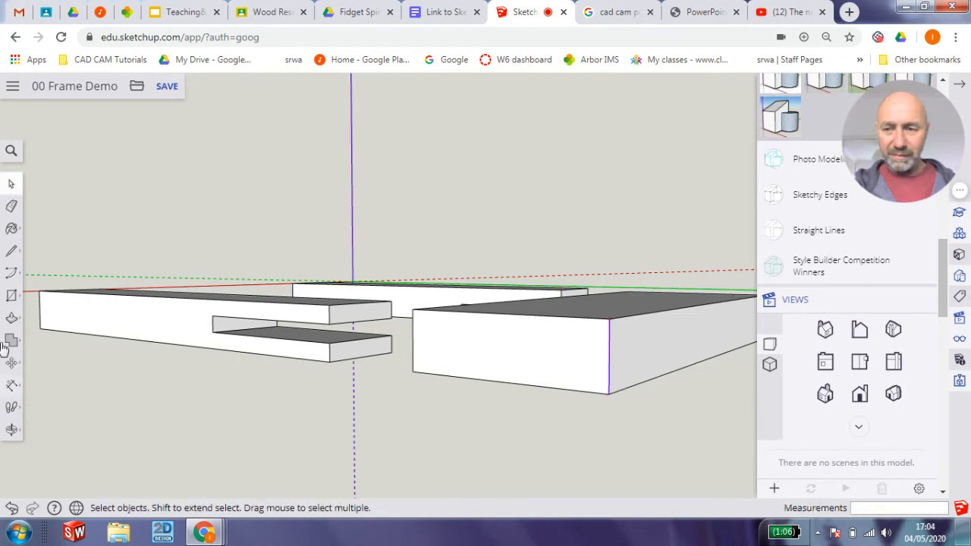
Draw two 68 mm horizontal lines from the division points across the cross rail's end face.
{"action": "left_click", "coordinate": [11, 251]}
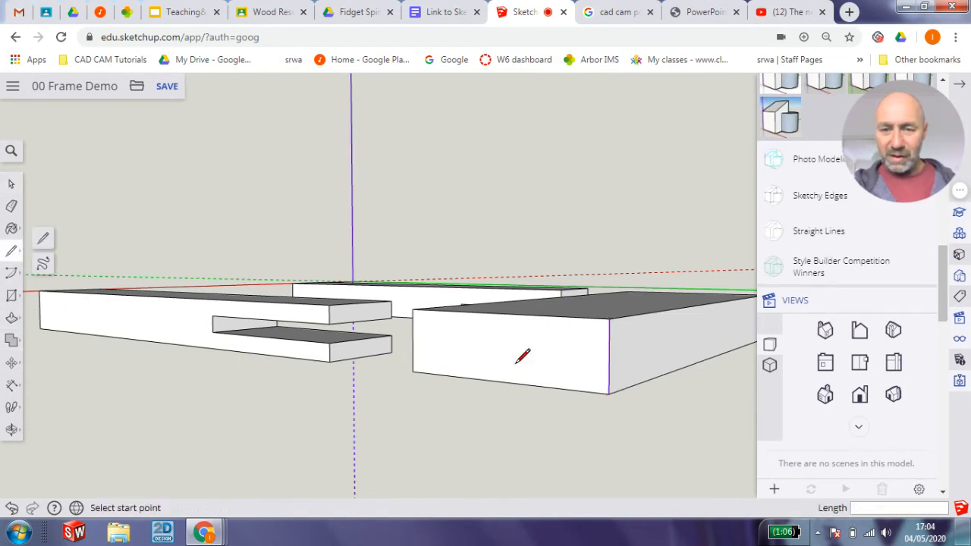
{"action": "left_click", "coordinate": [609, 343]}
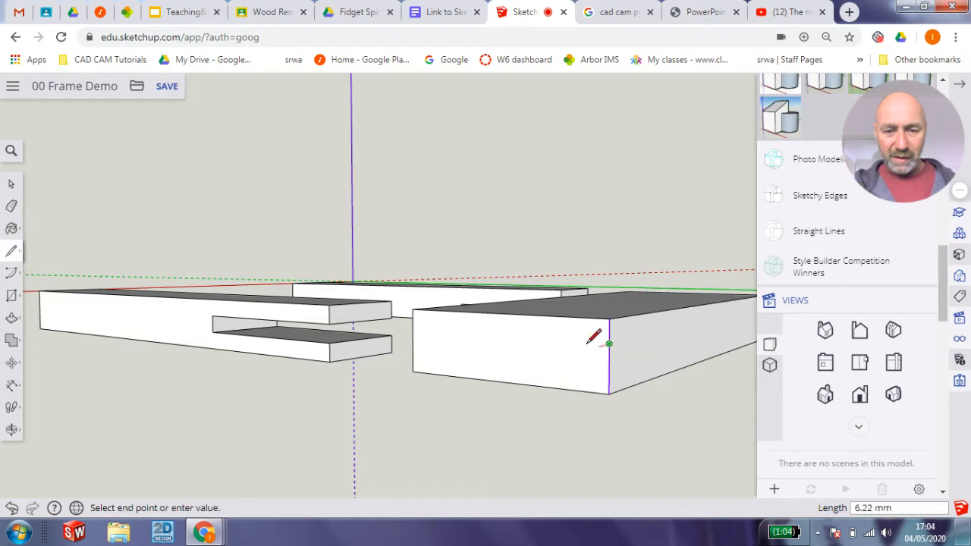
{"action": "left_click", "coordinate": [414, 331]}
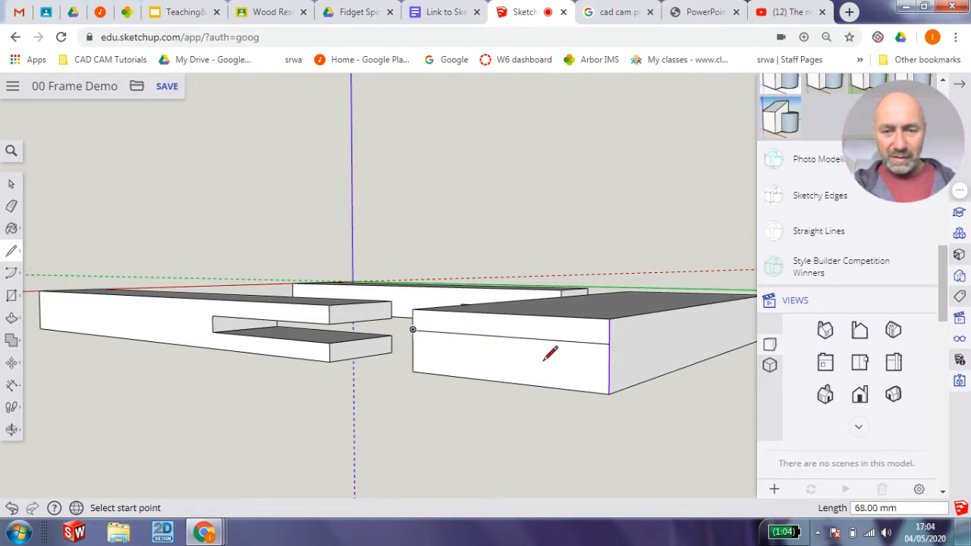
{"action": "left_click", "coordinate": [609, 368]}
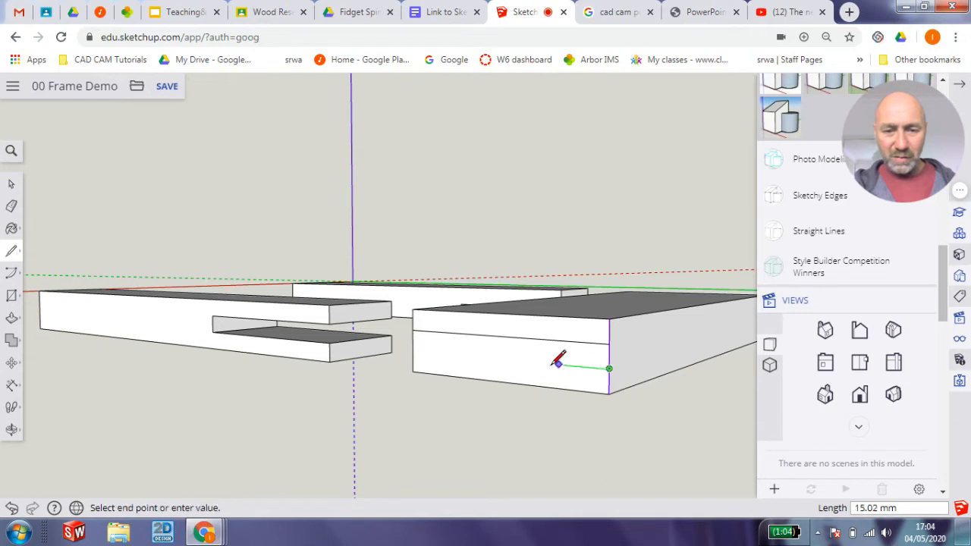
{"action": "left_click", "coordinate": [414, 352]}
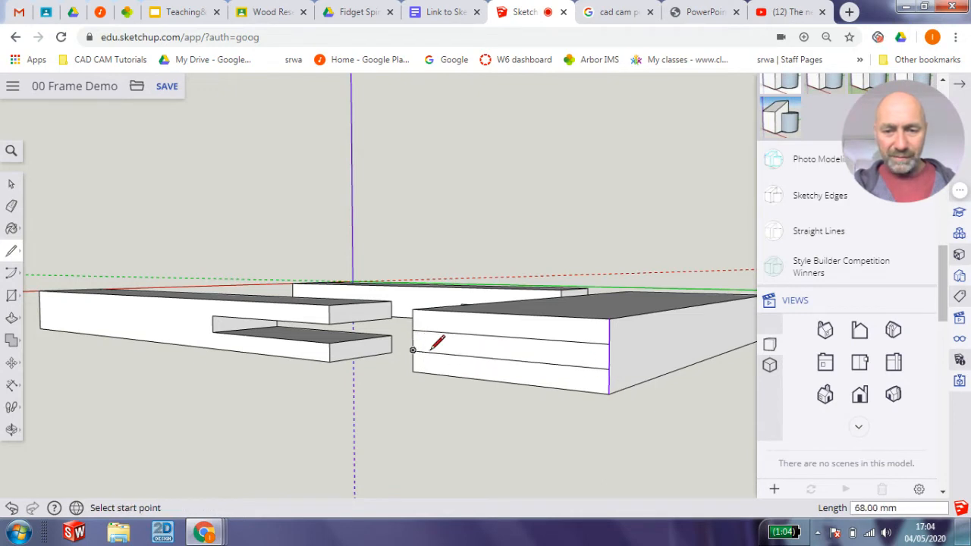
Push/Pull the top and bottom strips of the cross rail's end 32 mm inward to leave a middle tenon, and save the model.
{"action": "left_click", "coordinate": [11, 317]}
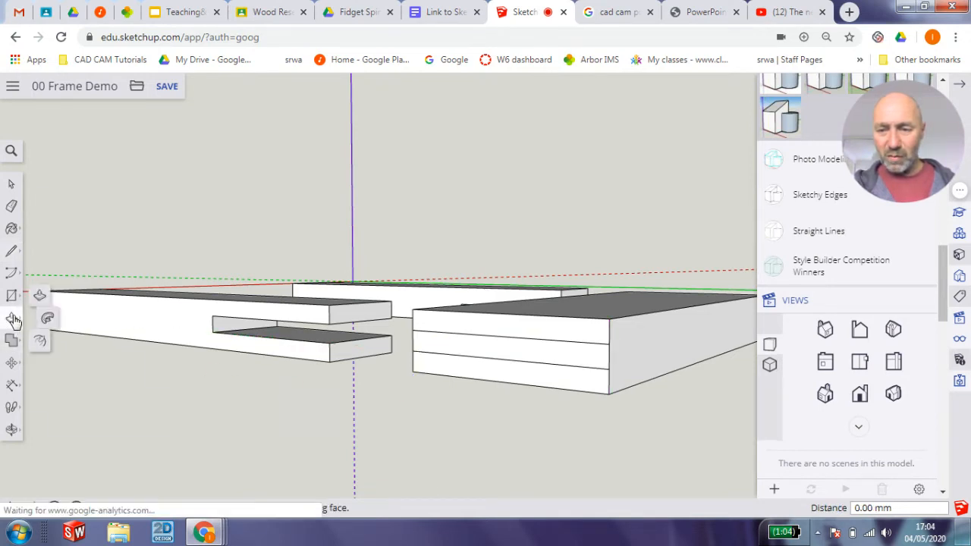
{"action": "left_click", "coordinate": [482, 349]}
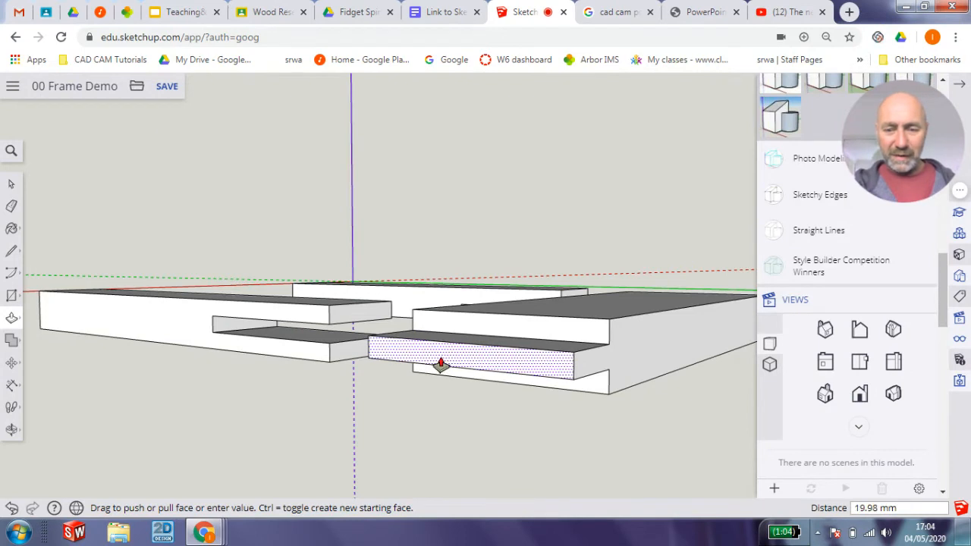
{"action": "key", "text": "Escape"}
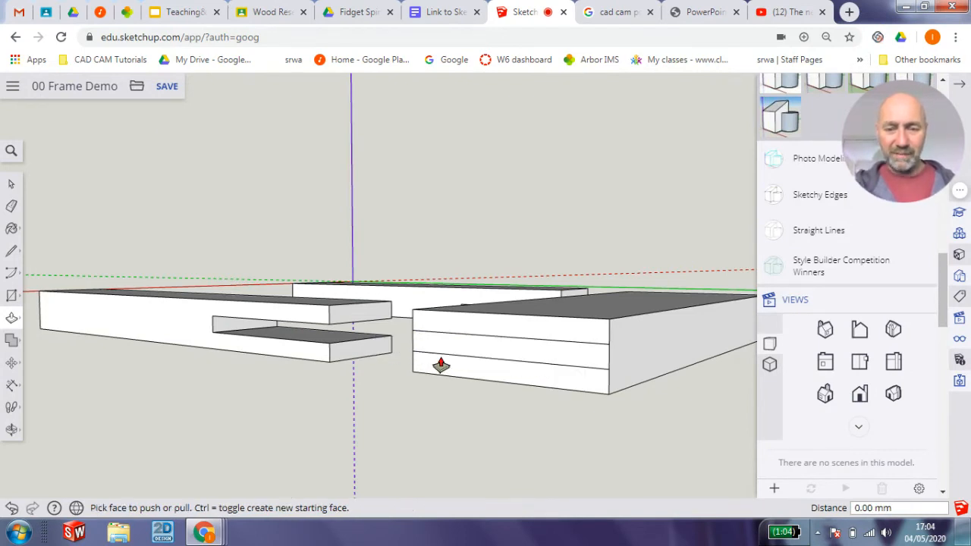
{"action": "left_click", "coordinate": [472, 325]}
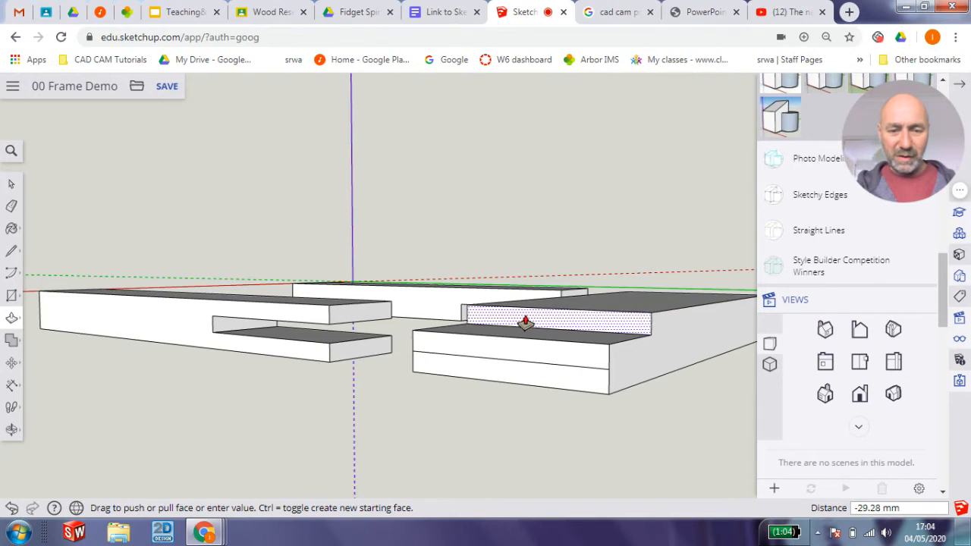
{"action": "type", "text": "3"}
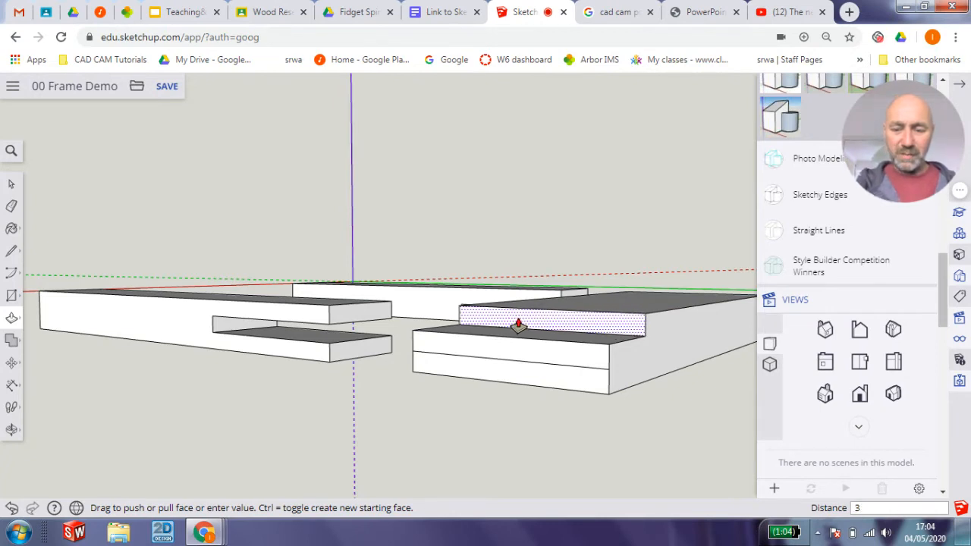
{"action": "type", "text": "2"}
{"action": "key", "text": "Return"}
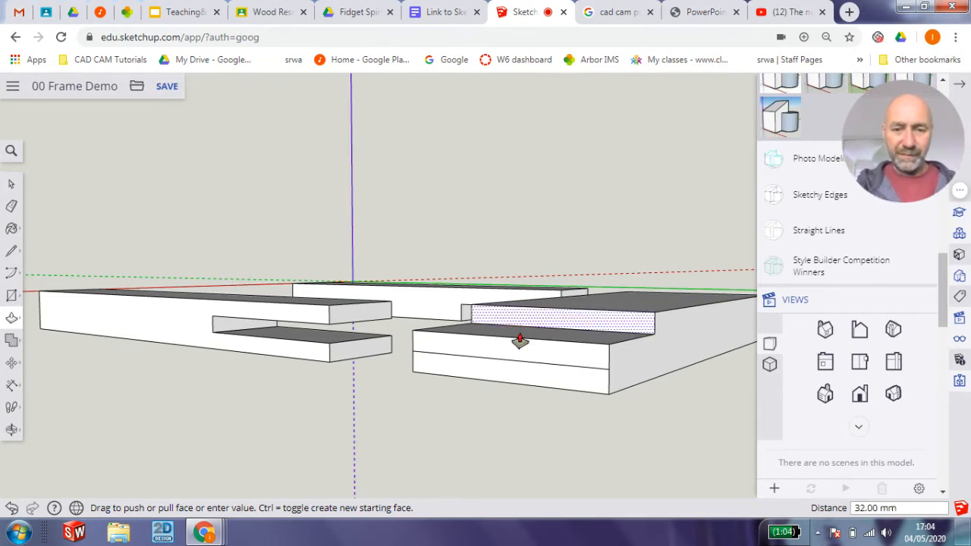
{"action": "left_click", "coordinate": [520, 375]}
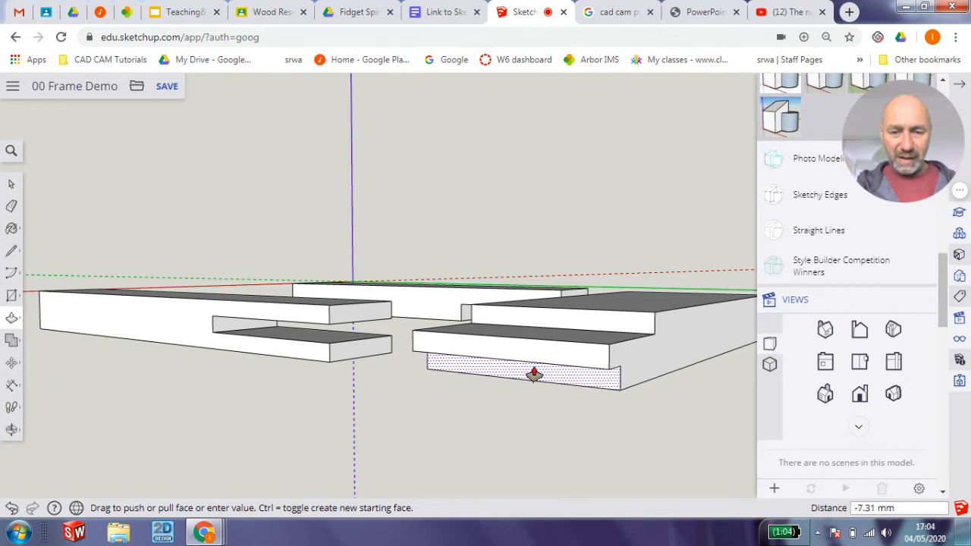
{"action": "type", "text": "3"}
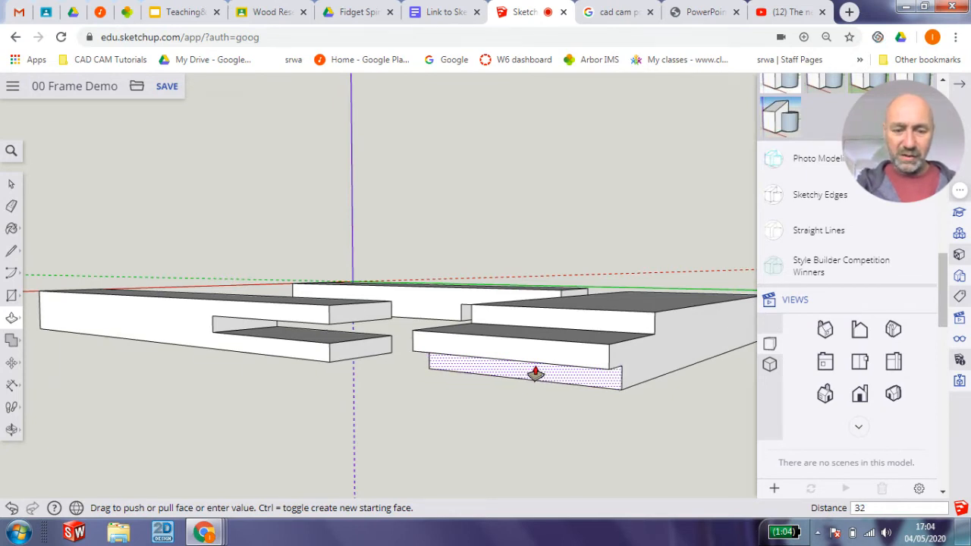
{"action": "type", "text": "2"}
{"action": "key", "text": "Return"}
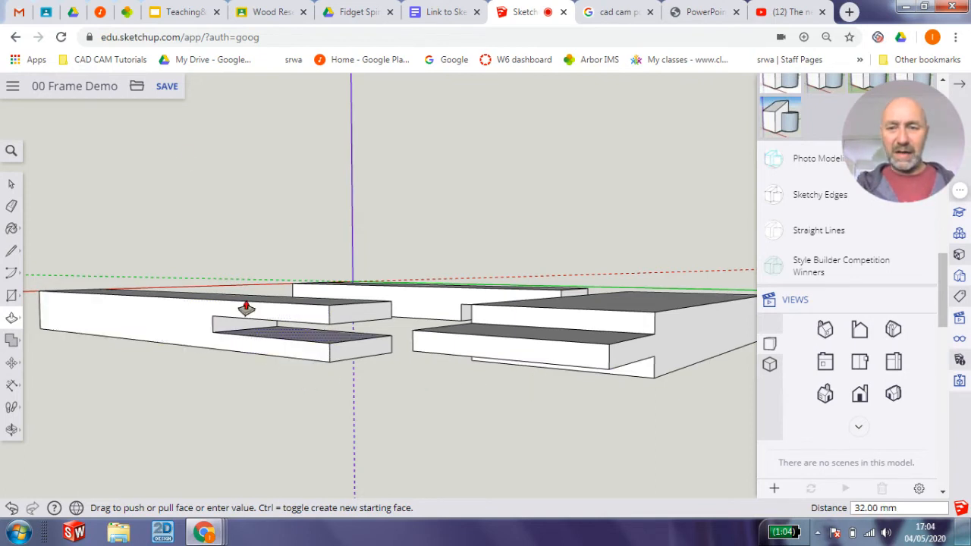
{"action": "left_click", "coordinate": [168, 88]}
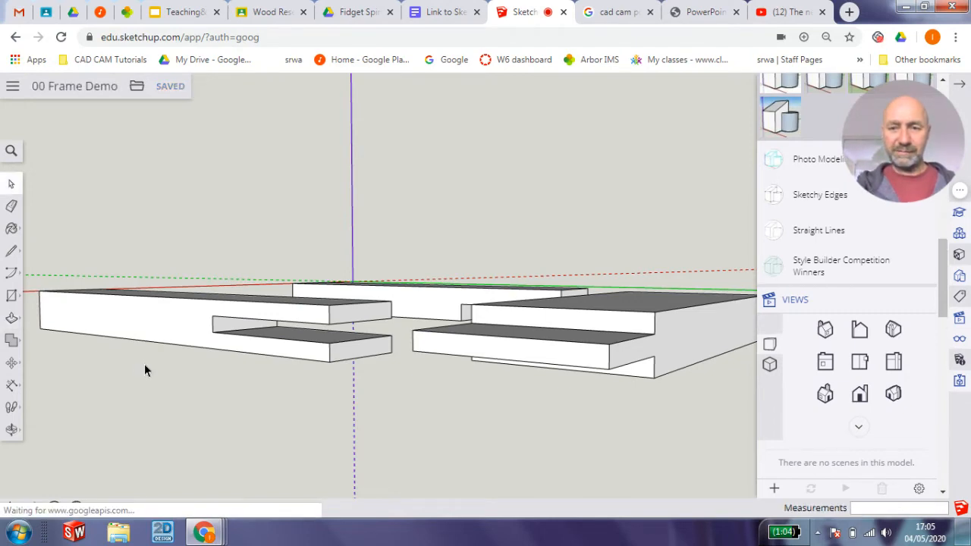
Select all connected geometry of the cross rail and make it a group.
{"action": "middle_click_drag", "start_coordinate": [139, 370], "coordinate": [728, 461]}
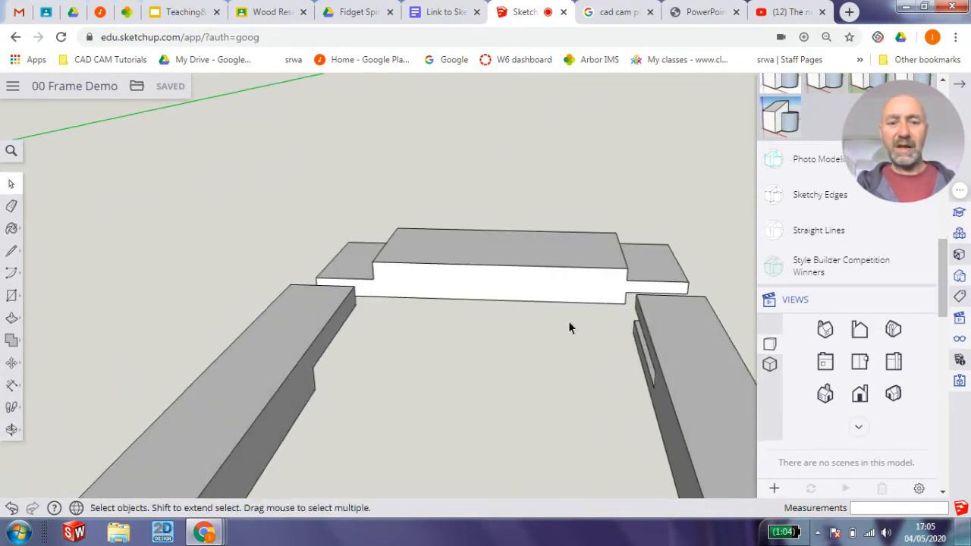
{"action": "middle_click_drag", "start_coordinate": [569, 325], "coordinate": [561, 367]}
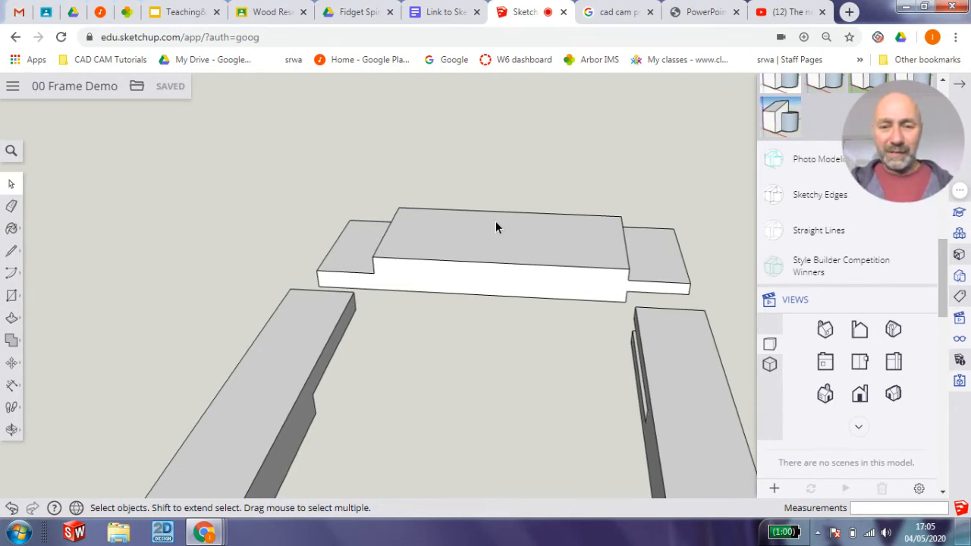
{"action": "middle_click_drag", "start_coordinate": [496, 223], "coordinate": [445, 383]}
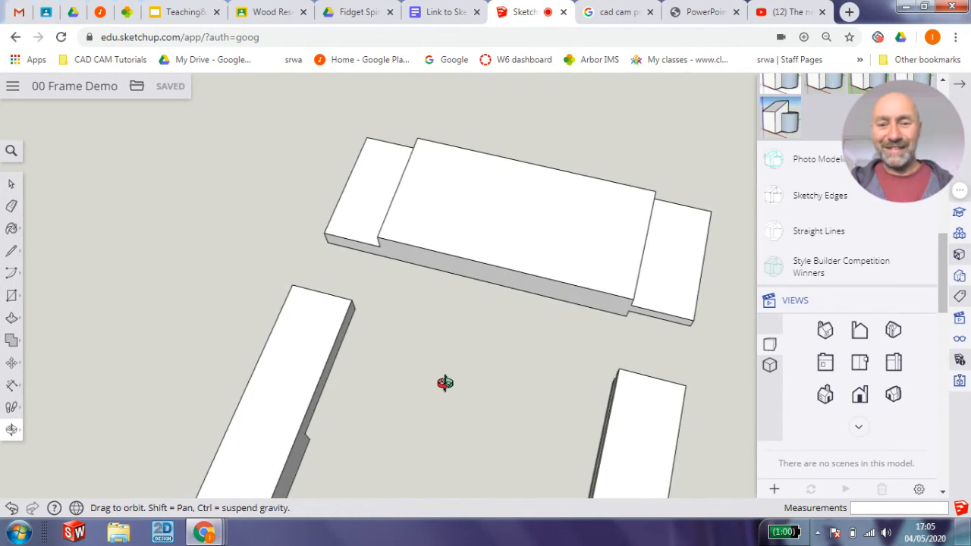
{"action": "middle_click_drag", "start_coordinate": [468, 223], "coordinate": [453, 315]}
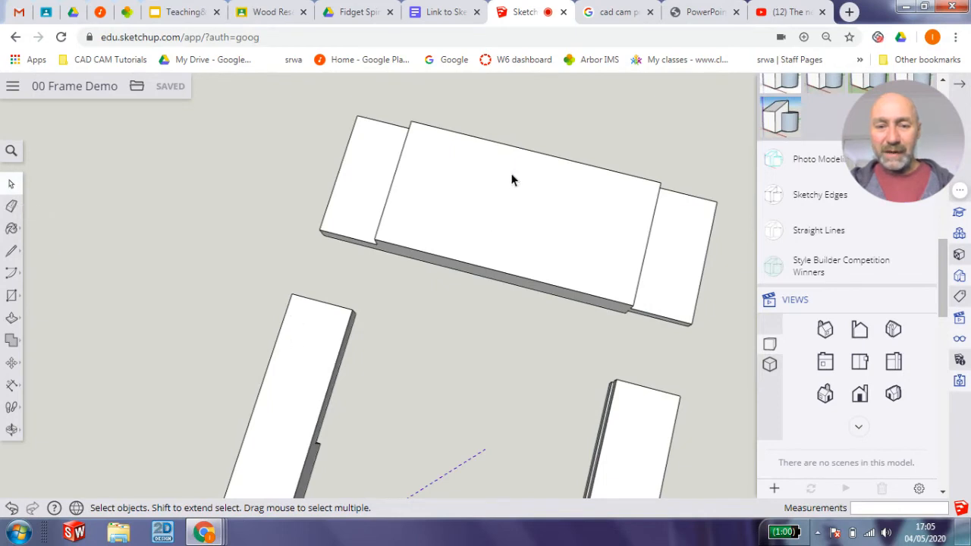
{"action": "middle_click_drag", "start_coordinate": [455, 321], "coordinate": [470, 206]}
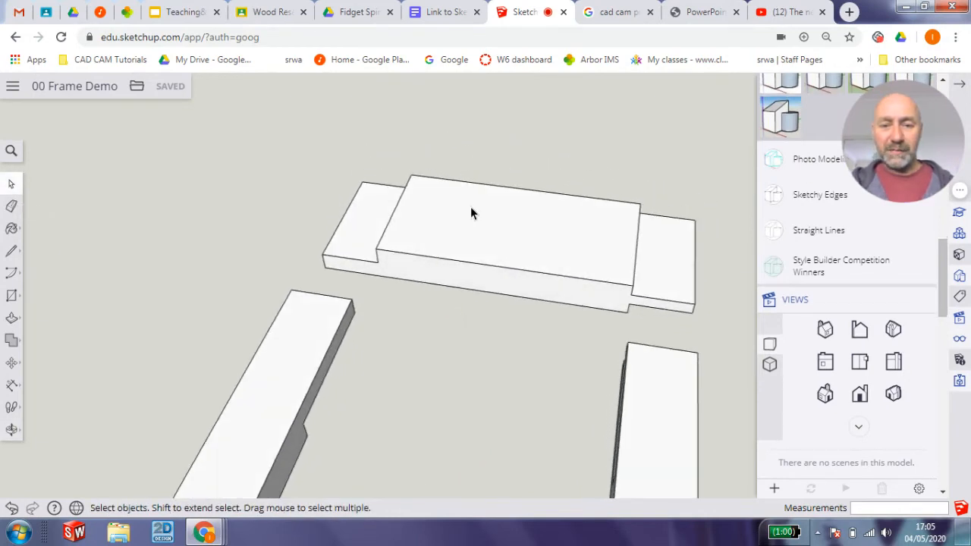
{"action": "triple_click", "coordinate": [494, 240]}
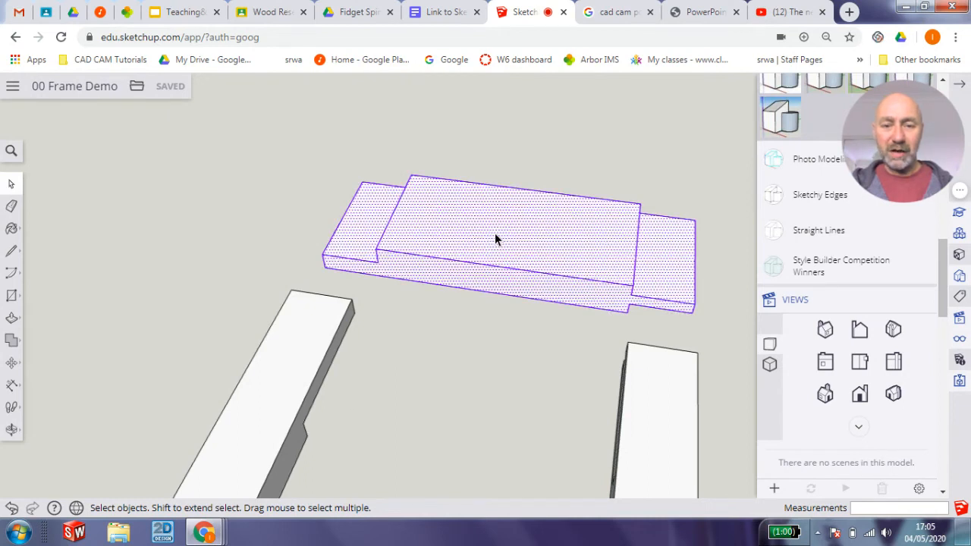
{"action": "right_click", "coordinate": [494, 240]}
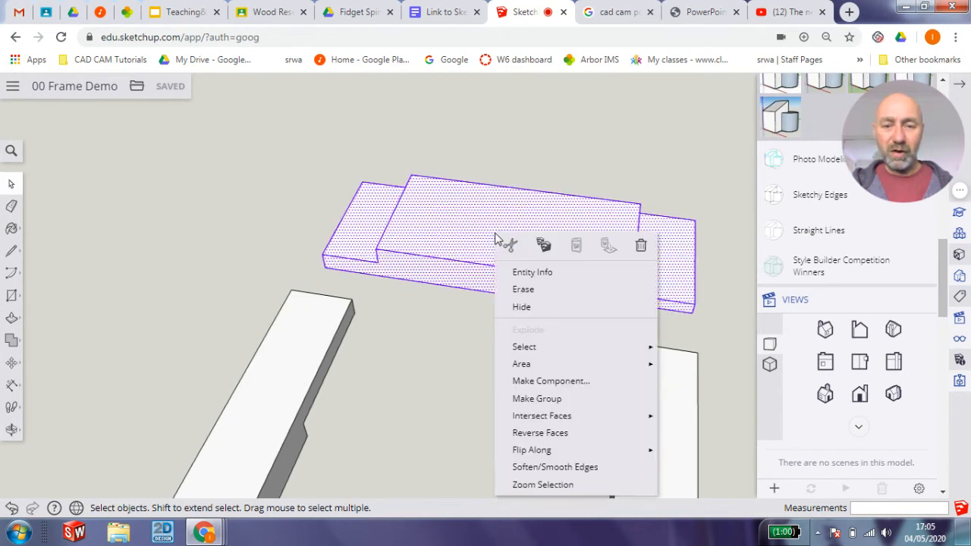
{"action": "left_click", "coordinate": [537, 399]}
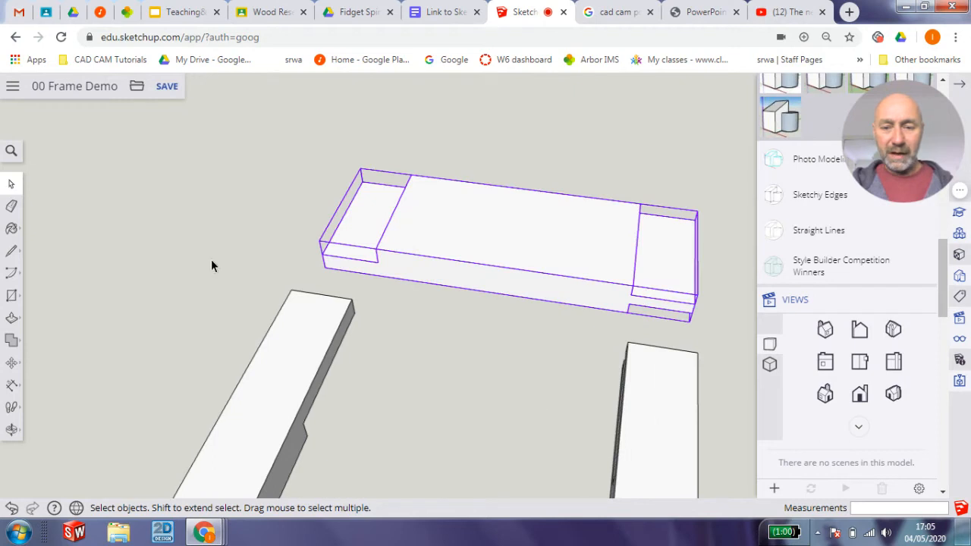
Make the entire half-lapped side piece a group.
{"action": "left_click", "coordinate": [304, 350]}
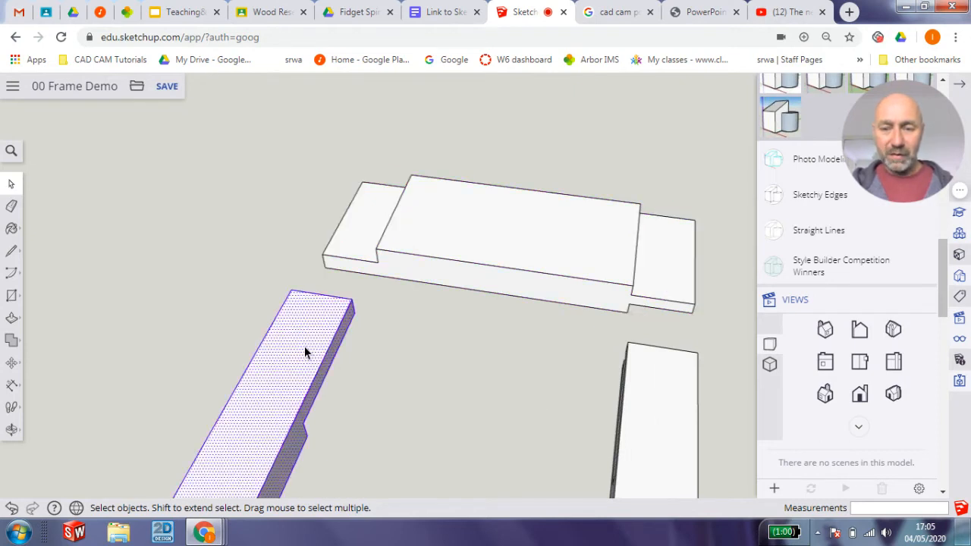
{"action": "right_click", "coordinate": [304, 347]}
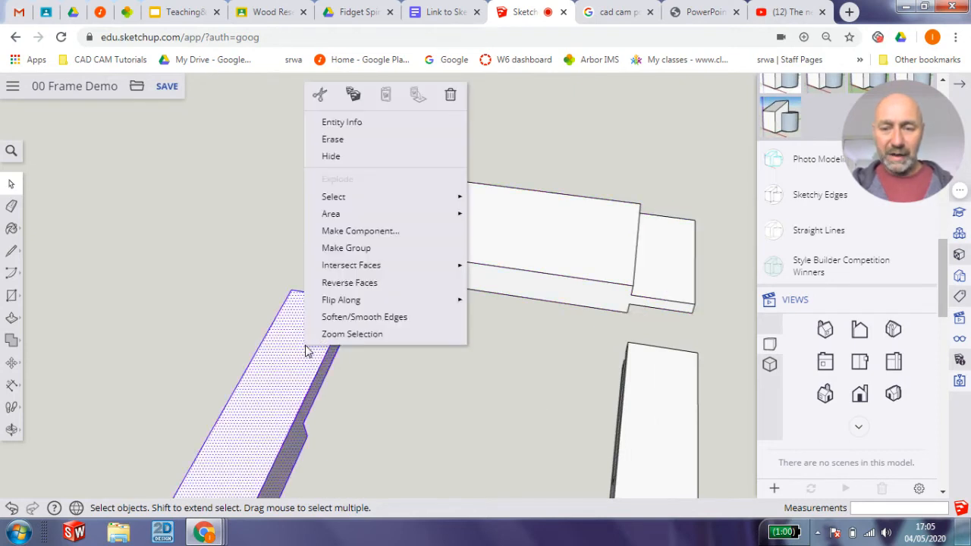
{"action": "left_click", "coordinate": [355, 249]}
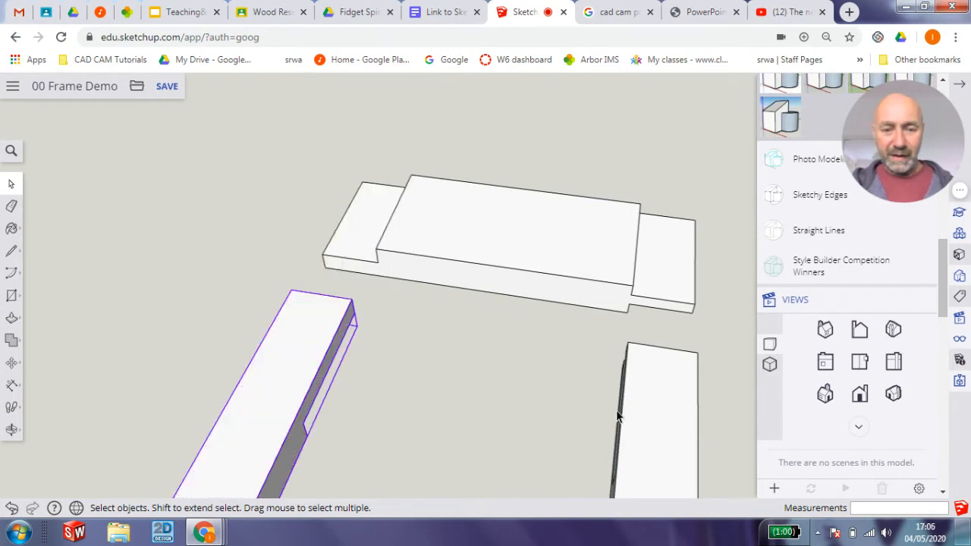
Make the entire slotted side piece a group.
{"action": "middle_click_drag", "start_coordinate": [508, 388], "coordinate": [667, 332]}
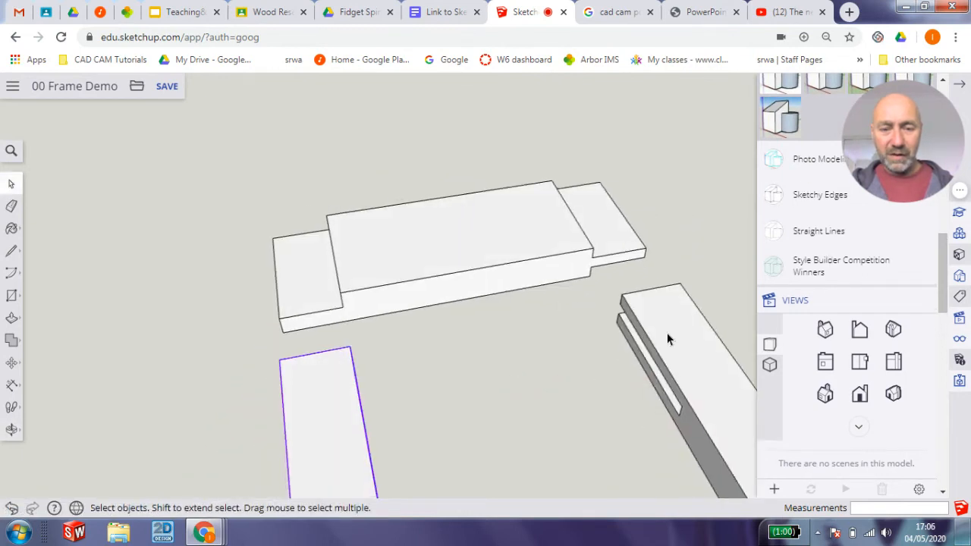
{"action": "left_click", "coordinate": [669, 333]}
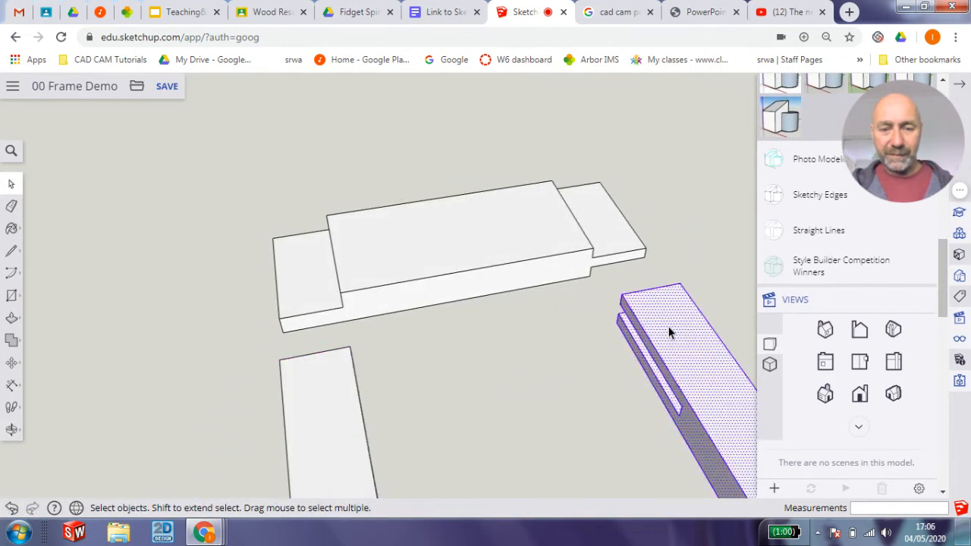
{"action": "right_click", "coordinate": [669, 330]}
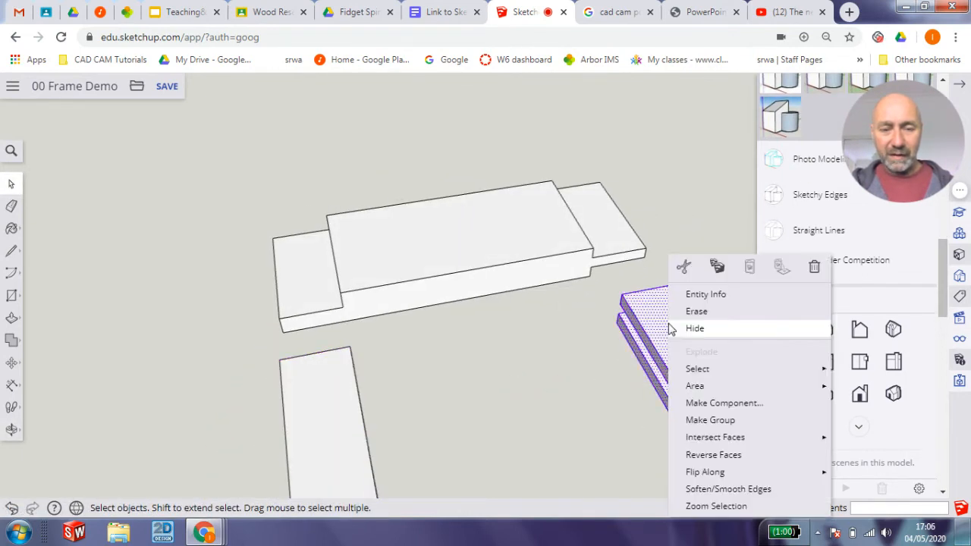
{"action": "left_click", "coordinate": [696, 421]}
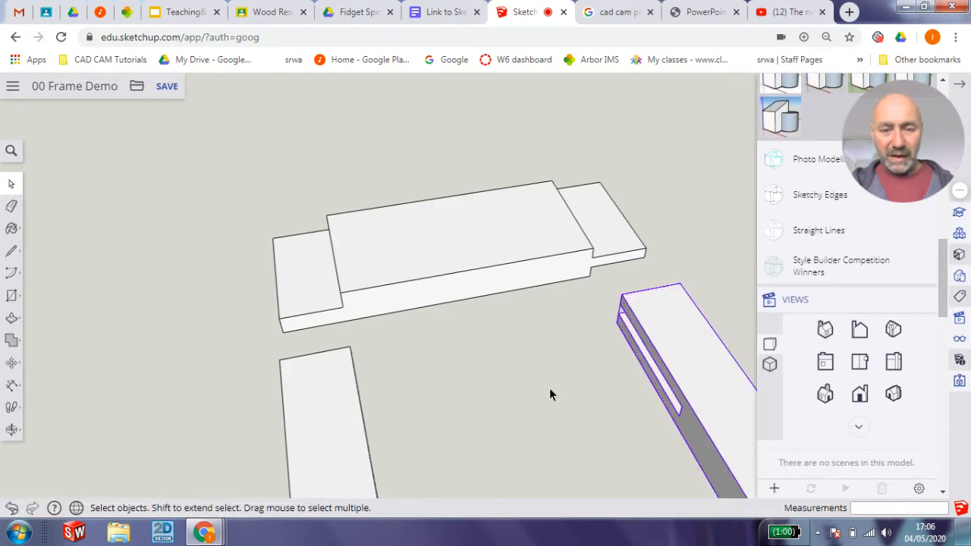
Move the half-lapped side piece by its inner top end corner onto the far top corner of the cross rail's half-lap shoulder.
{"action": "middle_click_drag", "start_coordinate": [490, 415], "coordinate": [458, 404]}
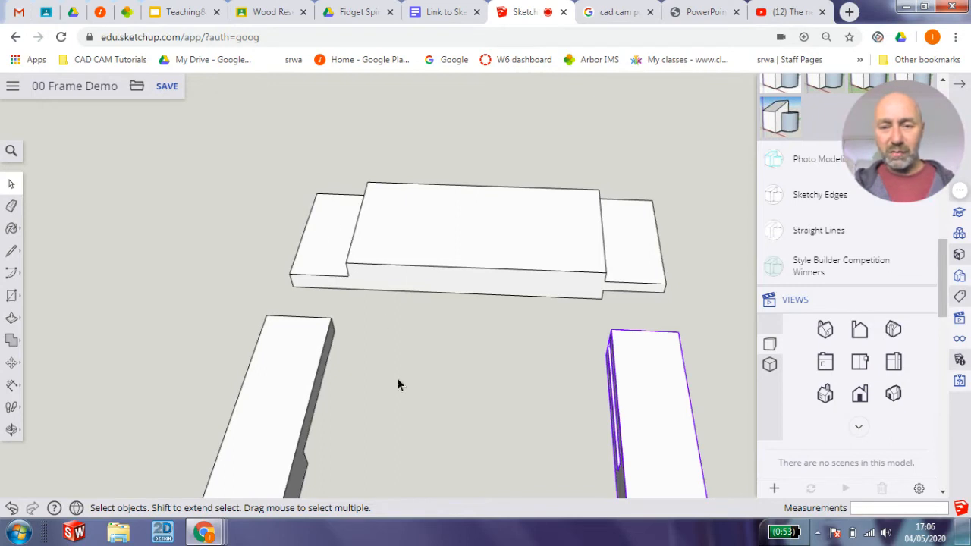
{"action": "left_click", "coordinate": [279, 383]}
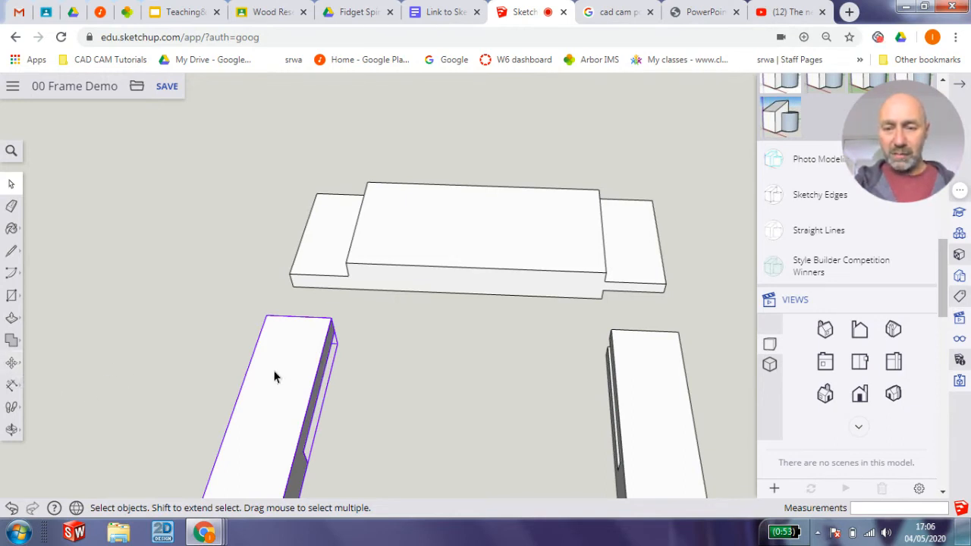
{"action": "key", "text": "m"}
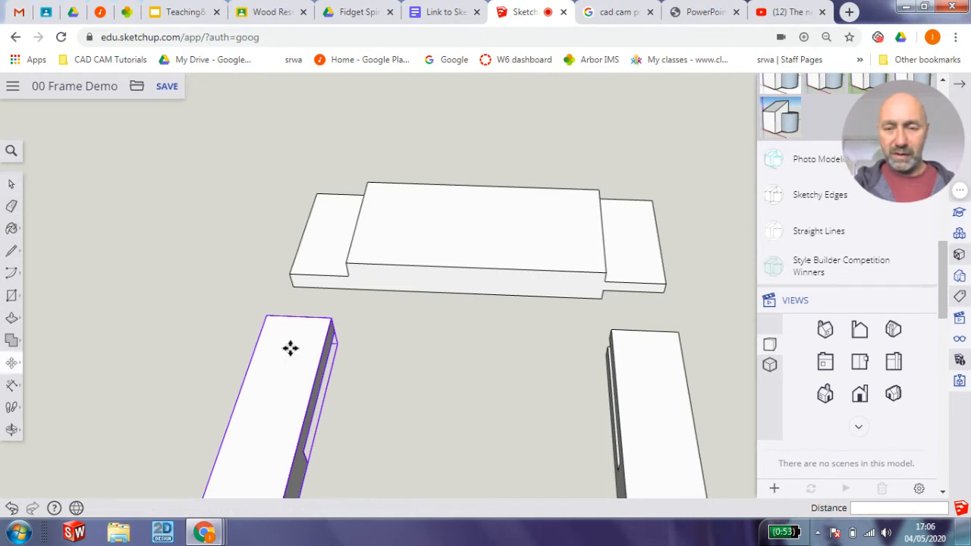
{"action": "left_click", "coordinate": [331, 317]}
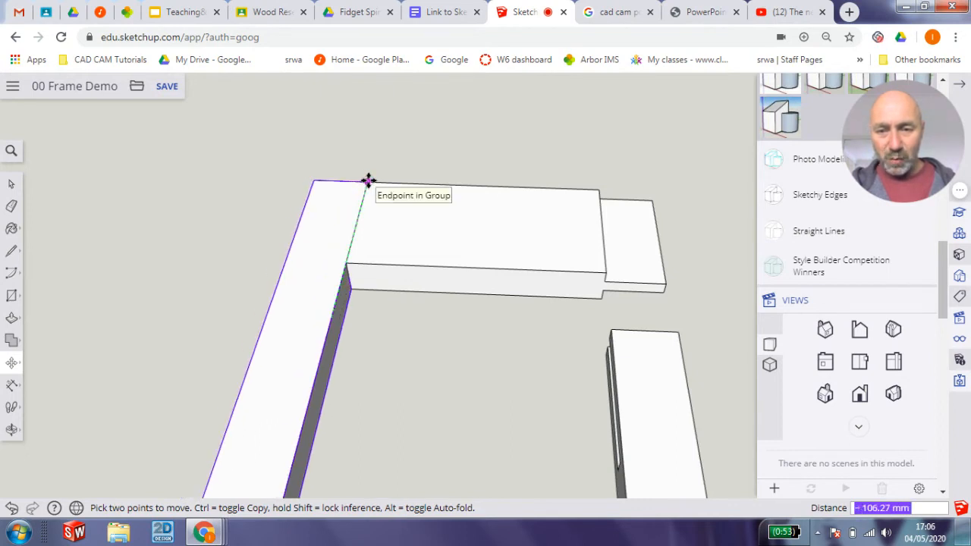
{"action": "left_click", "coordinate": [368, 180]}
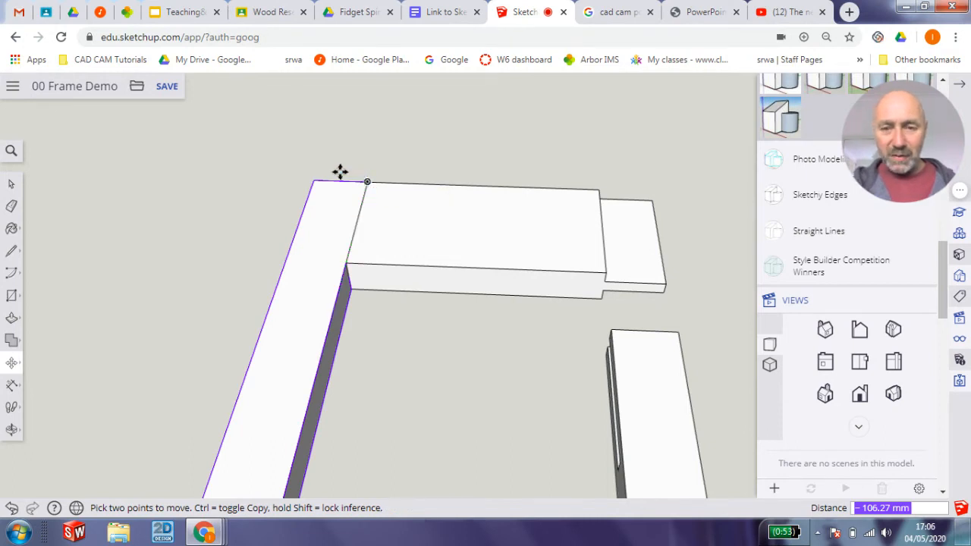
{"action": "key", "text": "space"}
Examine how the assembled half-lap joint fits from the outer face, the end and the inside of the frame.
{"action": "key", "text": "o"}
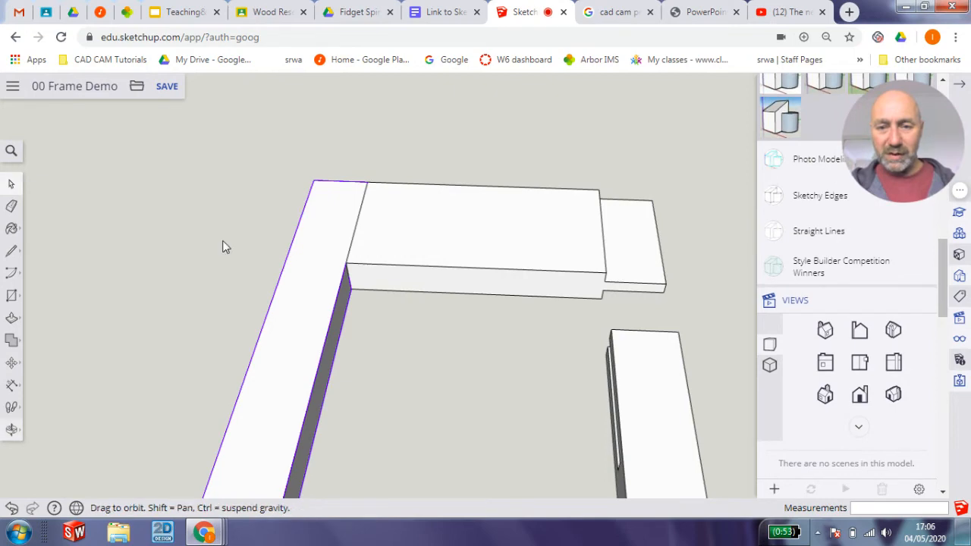
{"action": "left_click_drag", "start_coordinate": [222, 246], "coordinate": [479, 143]}
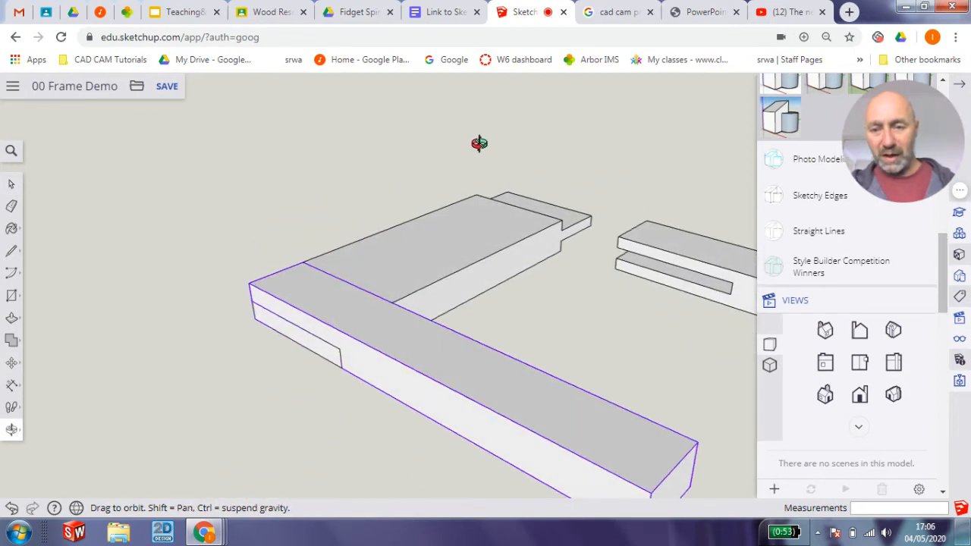
{"action": "key", "text": "space"}
{"action": "key", "text": "o"}
{"action": "left_click_drag", "start_coordinate": [230, 374], "coordinate": [327, 288]}
{"action": "key", "text": "space"}
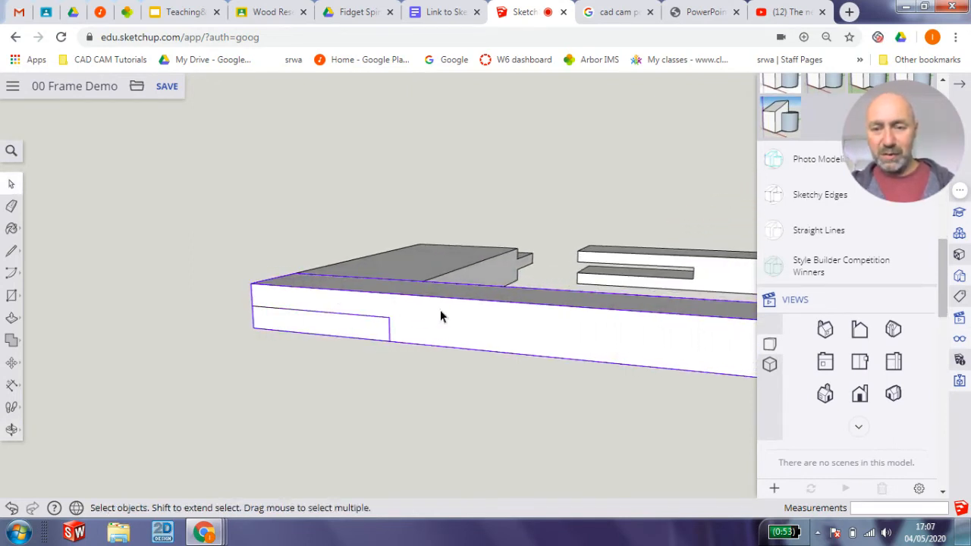
{"action": "middle_click_drag", "start_coordinate": [444, 319], "coordinate": [426, 411]}
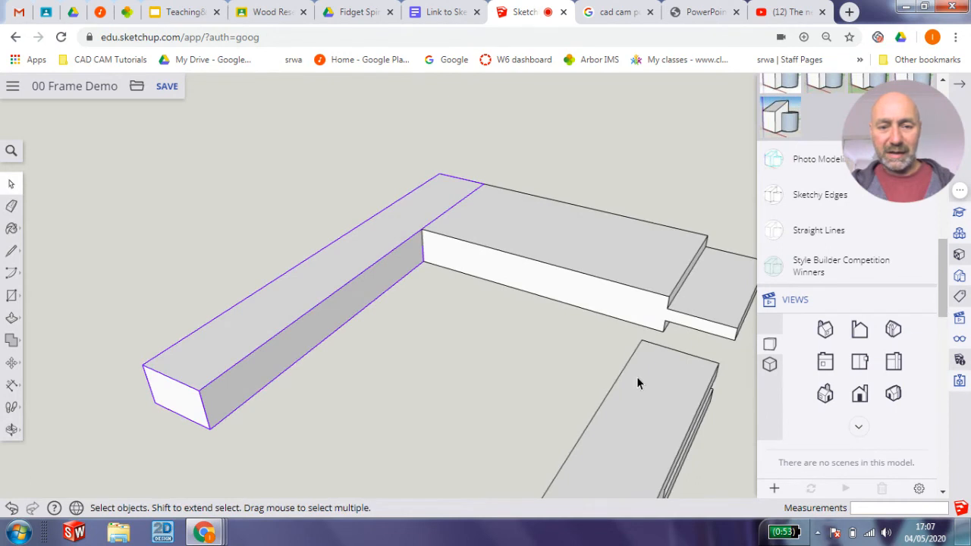
{"action": "scroll", "coordinate": [637, 379], "scroll_direction": "up", "scroll_amount": 1}
{"action": "scroll", "coordinate": [639, 369], "scroll_direction": "down", "scroll_amount": 3}
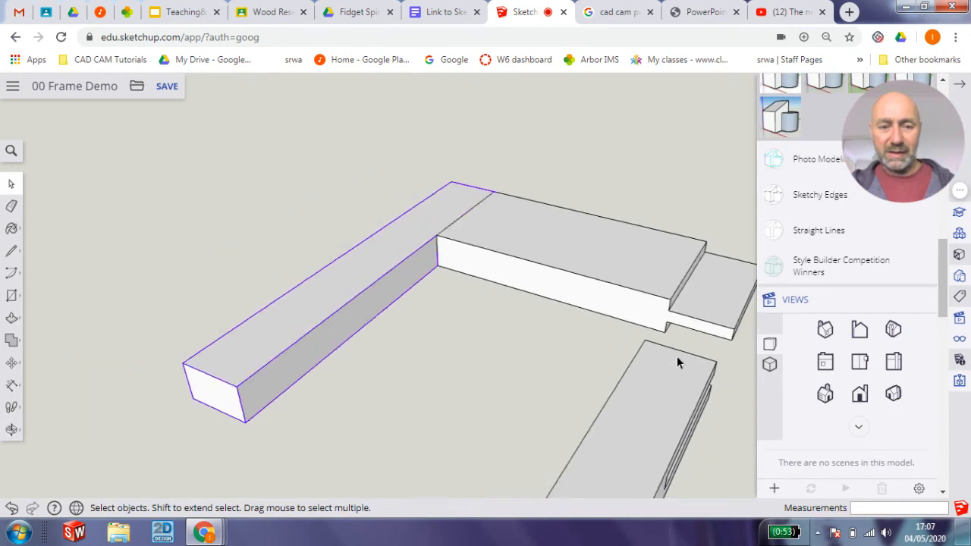
Move the slotted side piece by its inner top end corner onto the far top corner of the cross rail's tenon shoulder.
{"action": "left_click", "coordinate": [657, 399]}
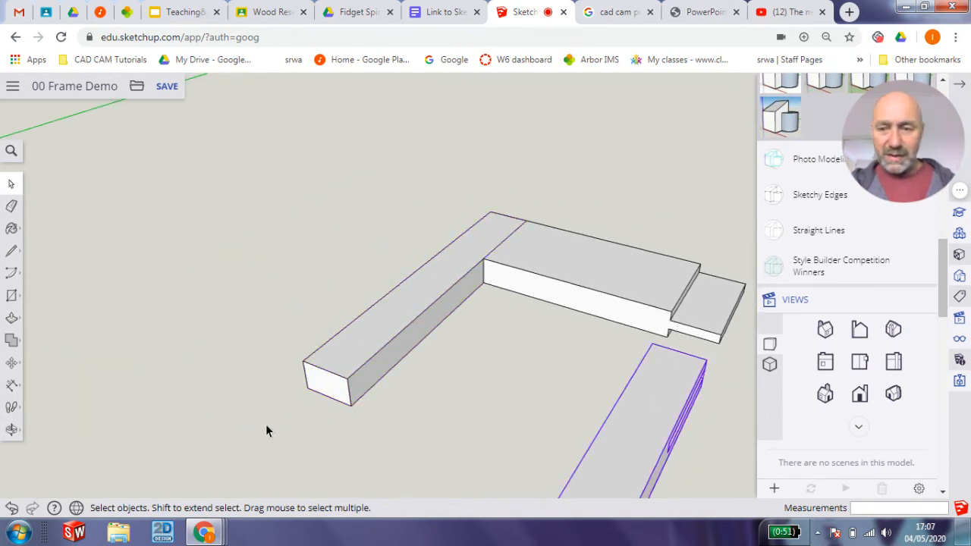
{"action": "left_click", "coordinate": [11, 365]}
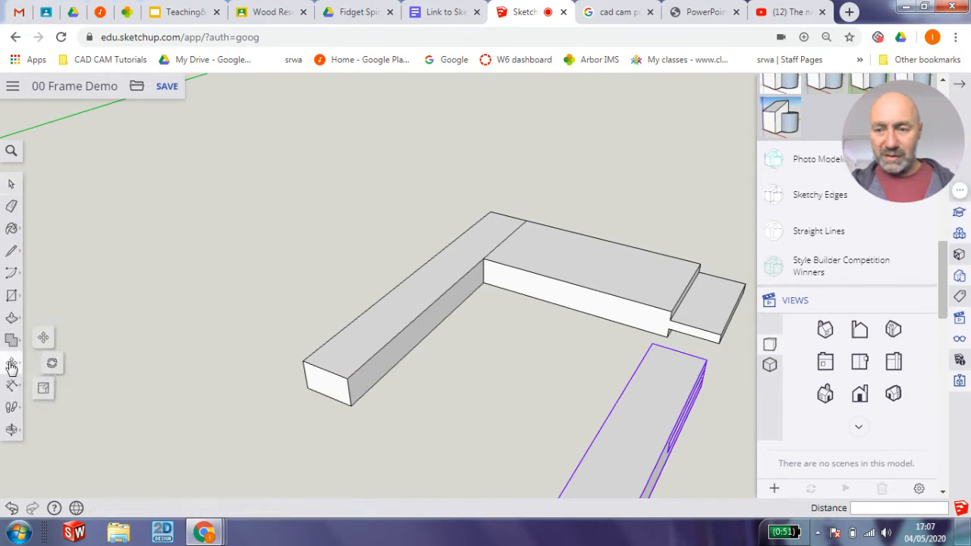
{"action": "left_click", "coordinate": [43, 339]}
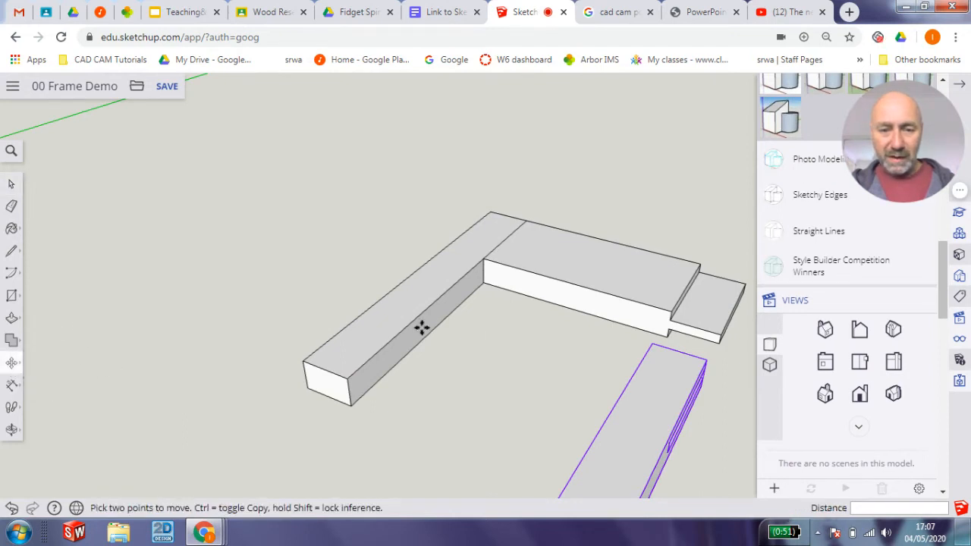
{"action": "left_click", "coordinate": [652, 345]}
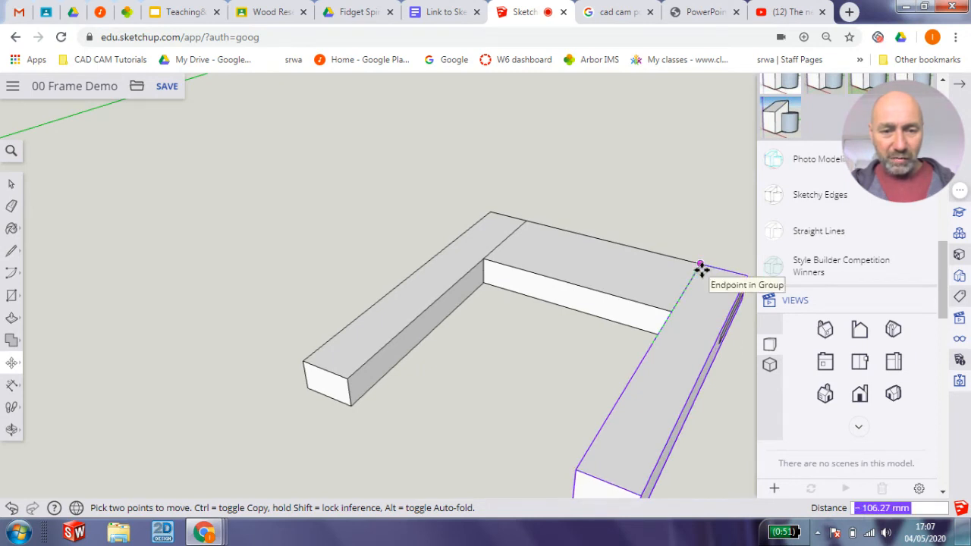
{"action": "left_click", "coordinate": [700, 268]}
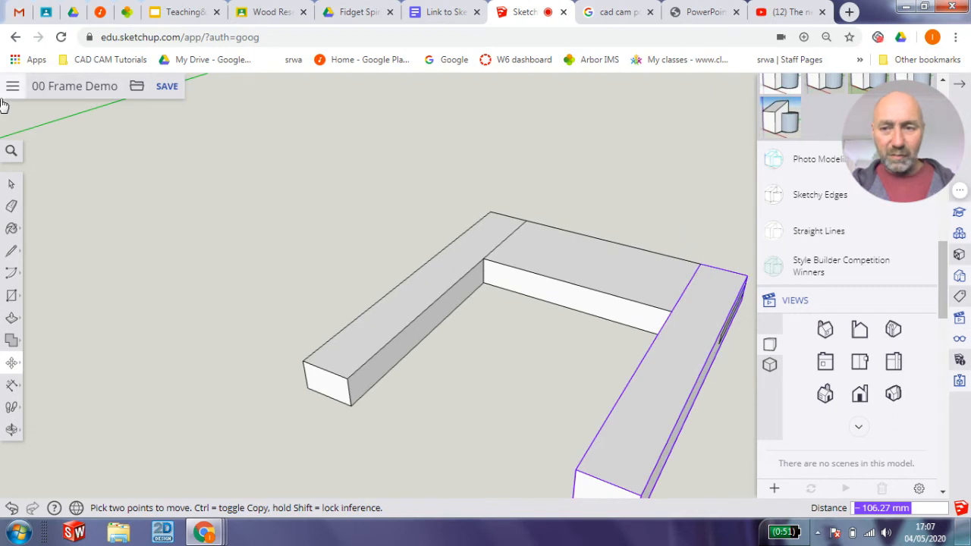
{"action": "left_click", "coordinate": [11, 185]}
{"action": "middle_click_drag", "start_coordinate": [539, 345], "coordinate": [379, 306]}
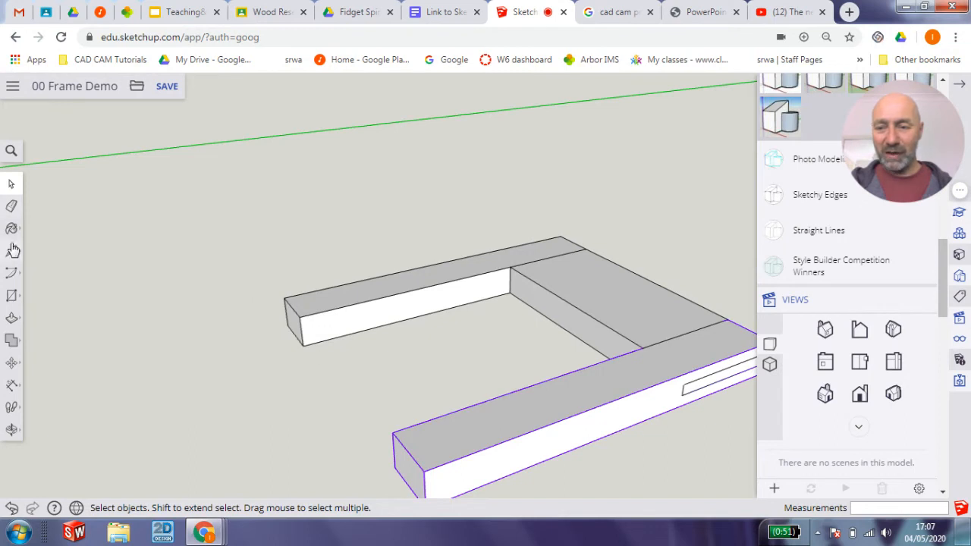
{"action": "left_click", "coordinate": [11, 295]}
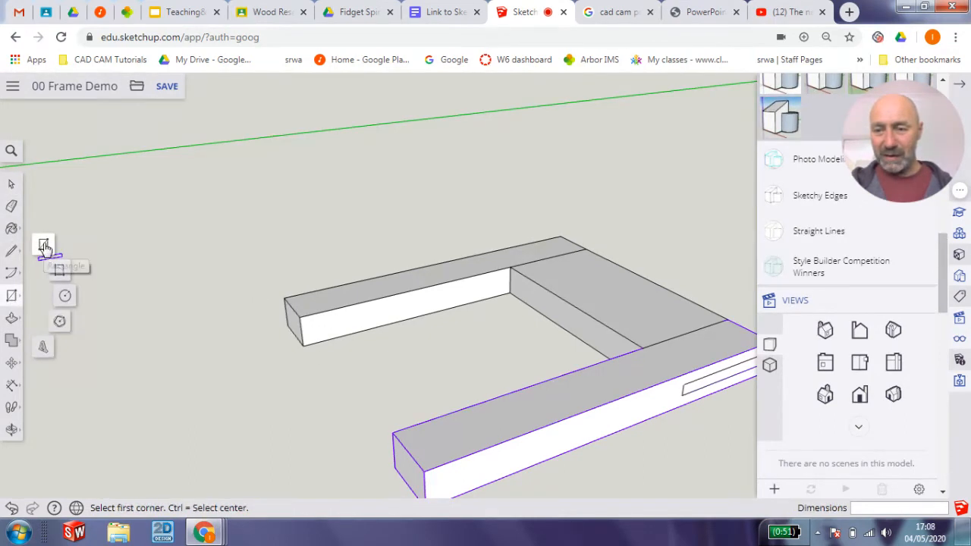
{"action": "left_click", "coordinate": [44, 251]}
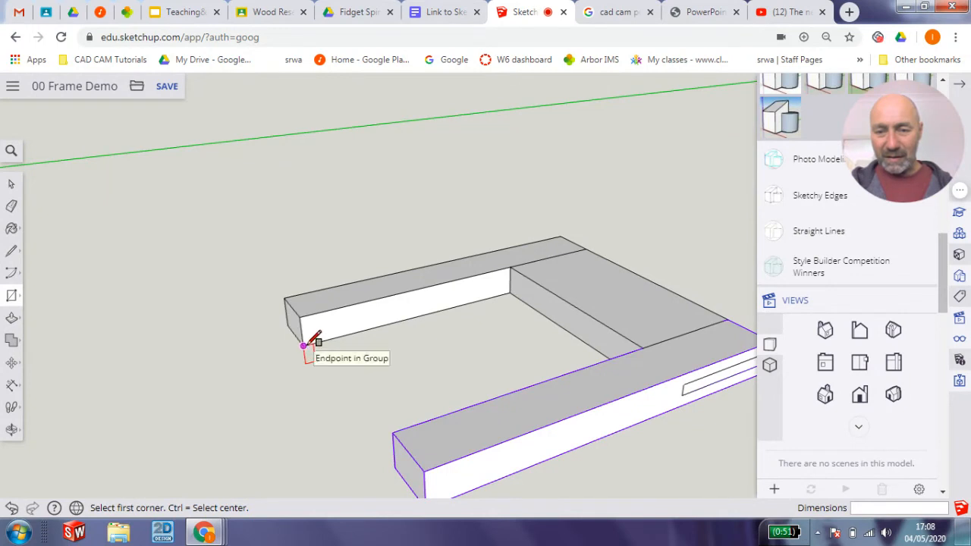
{"action": "left_click", "coordinate": [303, 345]}
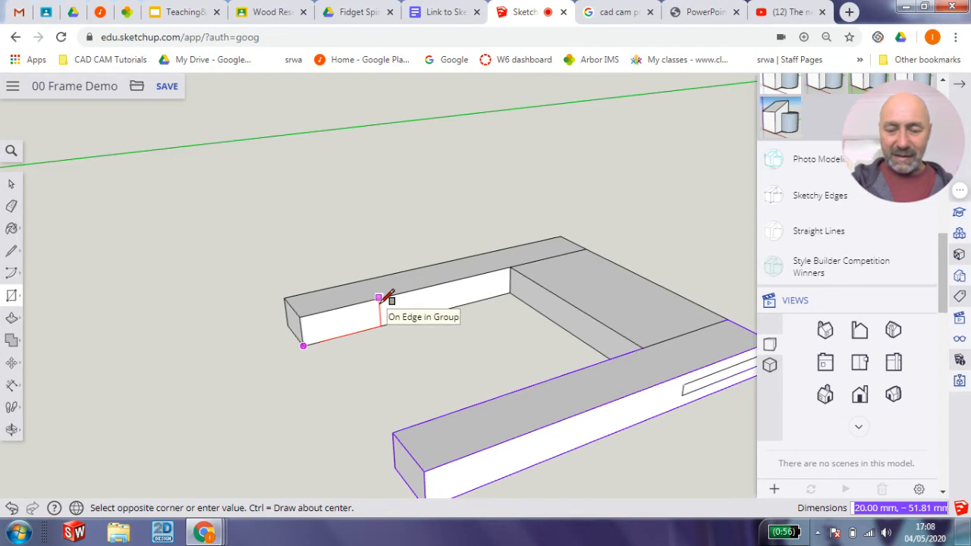
{"action": "type", "text": "60"}
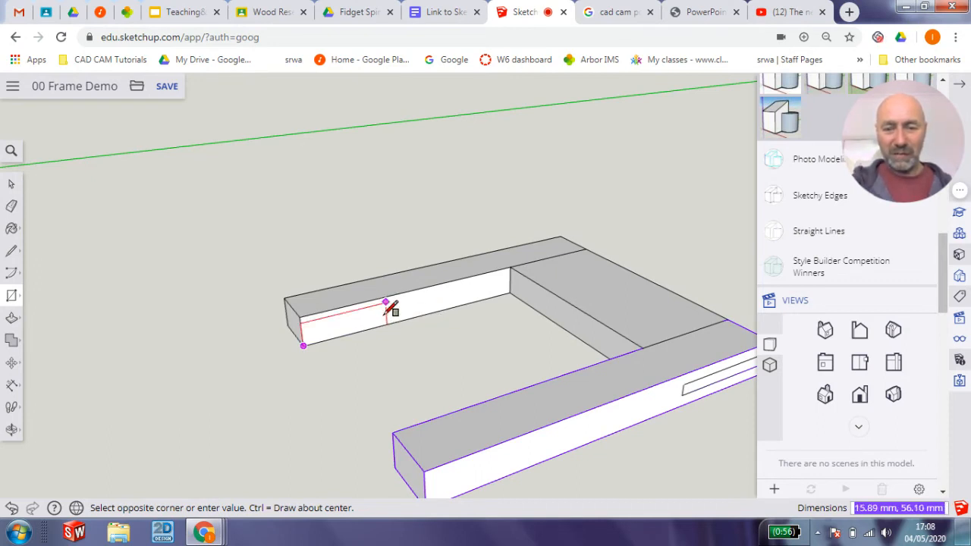
{"action": "key", "text": "Escape"}
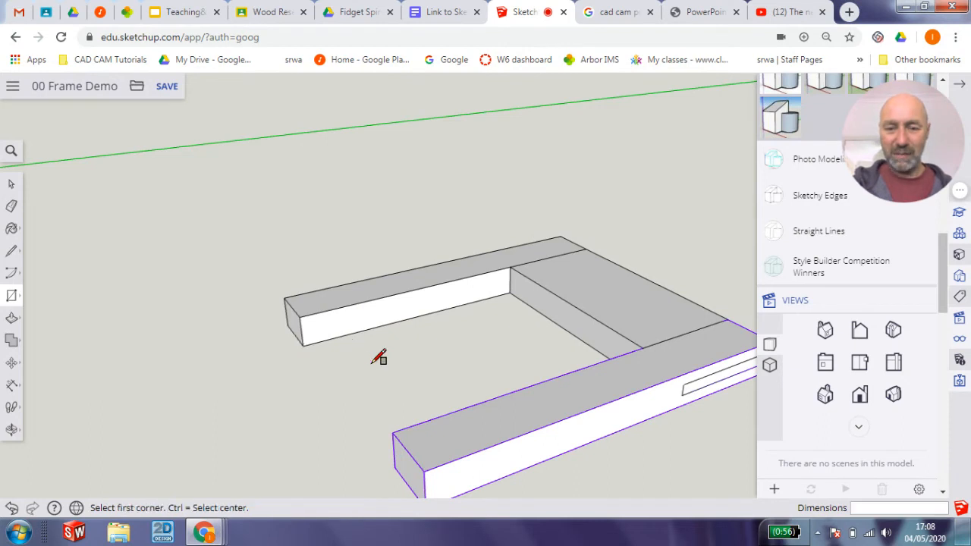
Draw a 20 by 68 mm rectangle on the half-lapped side piece's inner face, starting from the bottom corner at its free end.
{"action": "left_click", "coordinate": [304, 345]}
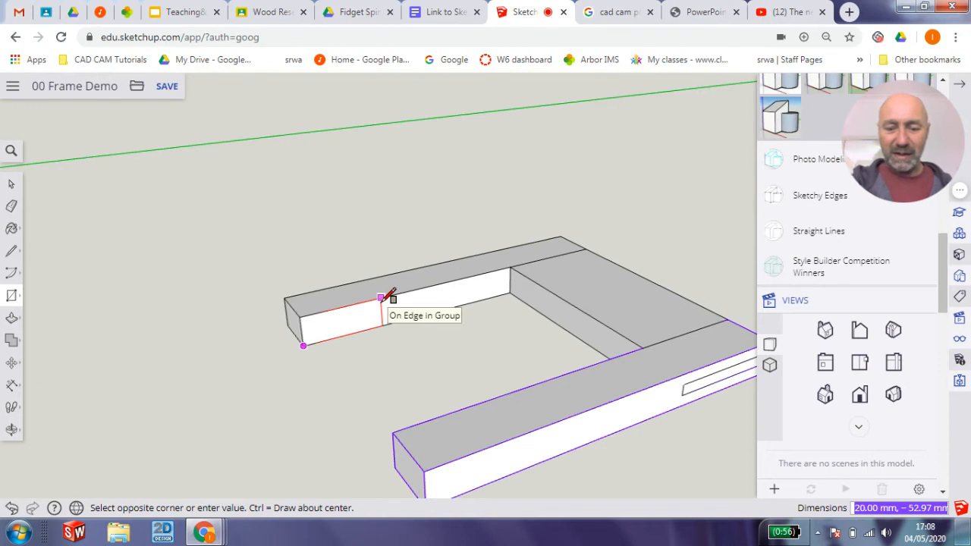
{"action": "type", "text": "20,68"}
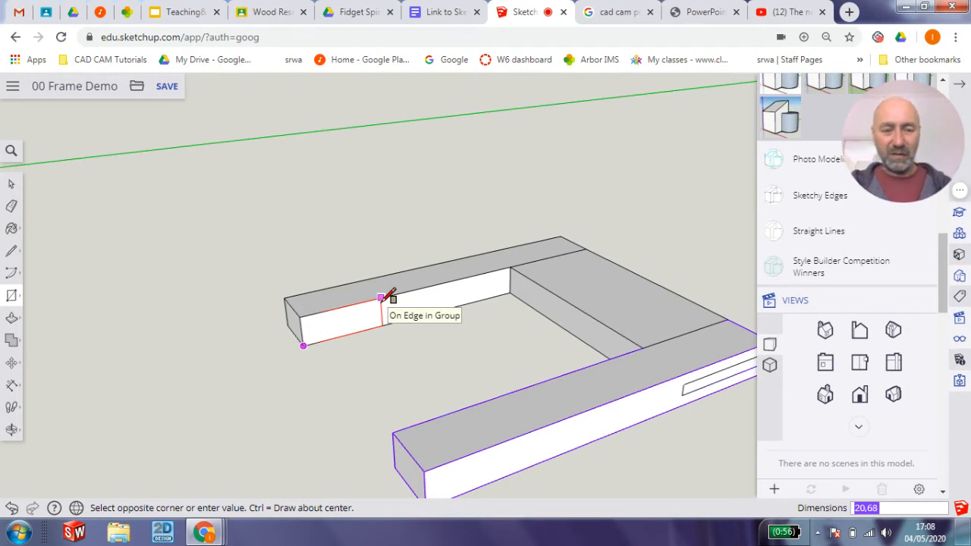
{"action": "key", "text": "Return"}
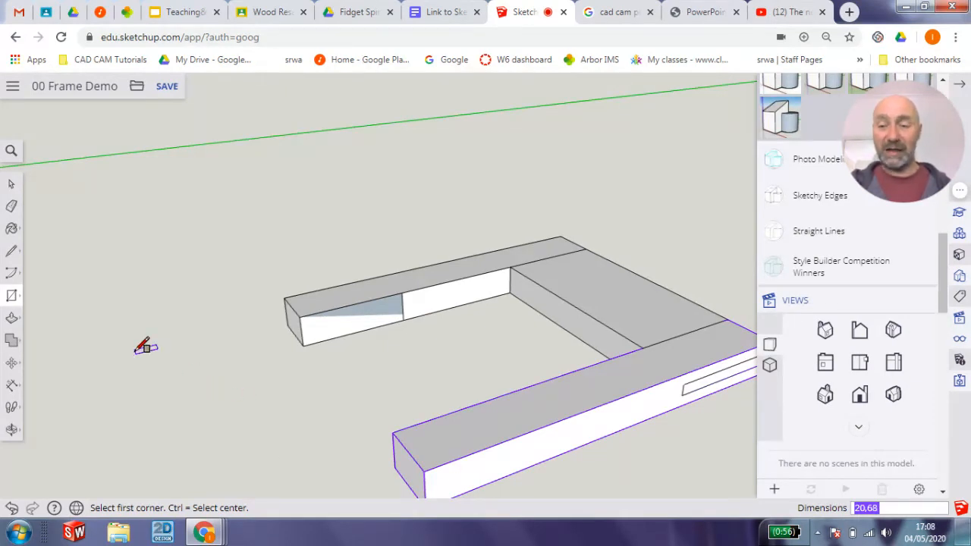
Extrude the rectangle 136 mm across to the slotted side piece with Push/Pull to form the second cross rail.
{"action": "left_click", "coordinate": [10, 318]}
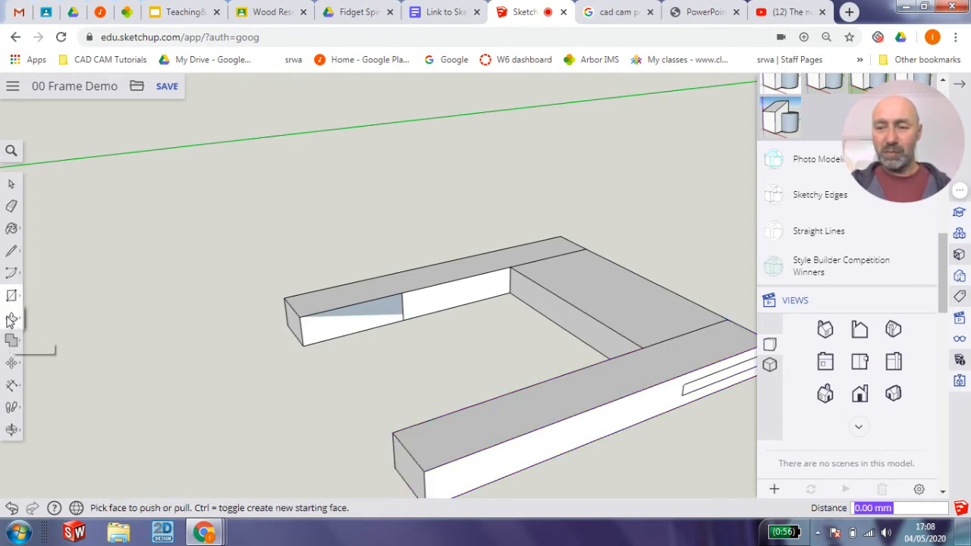
{"action": "left_click", "coordinate": [360, 317]}
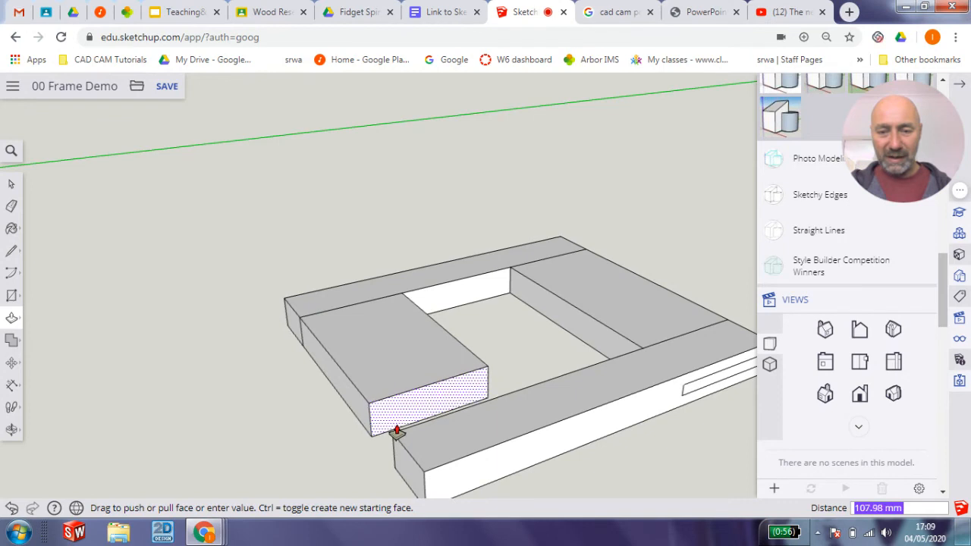
{"action": "left_click", "coordinate": [397, 434]}
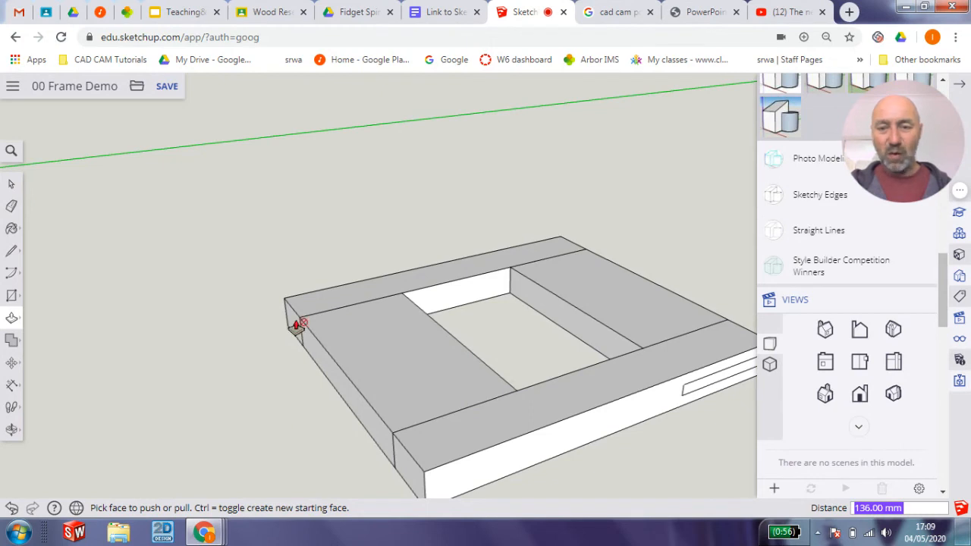
{"action": "left_click", "coordinate": [13, 185]}
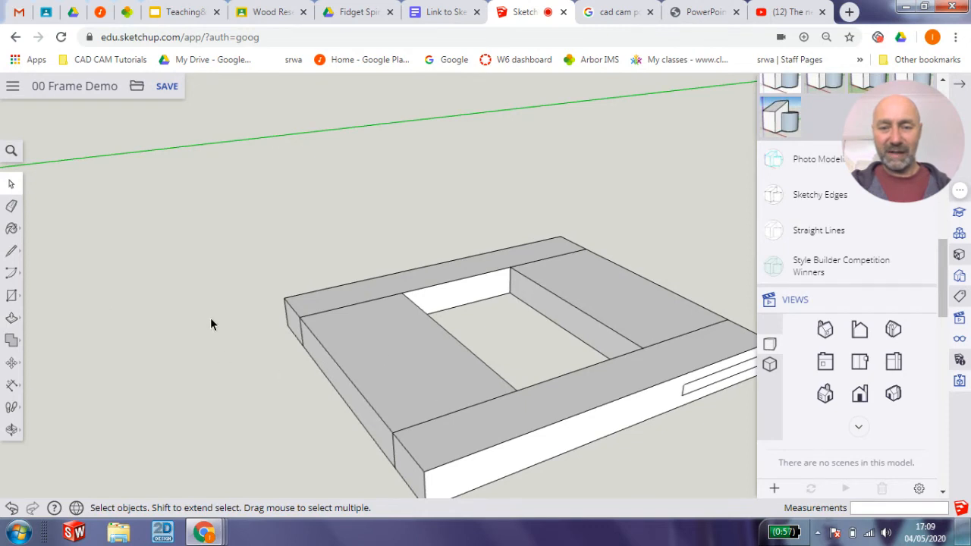
Examine the closed four-piece frame from the front, from above and from the bridle joint side.
{"action": "middle_click_drag", "start_coordinate": [210, 319], "coordinate": [485, 382]}
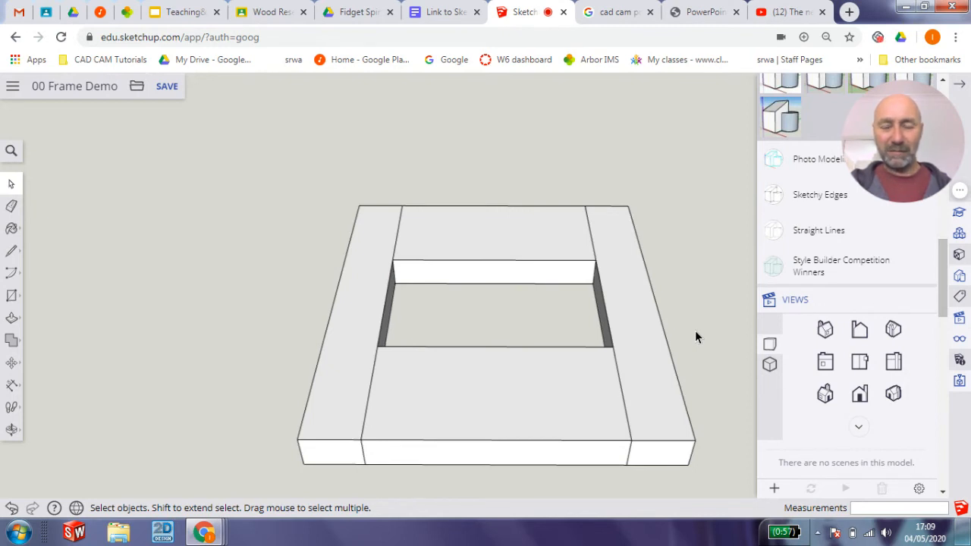
{"action": "key", "text": "o"}
{"action": "left_click_drag", "start_coordinate": [695, 330], "coordinate": [493, 242]}
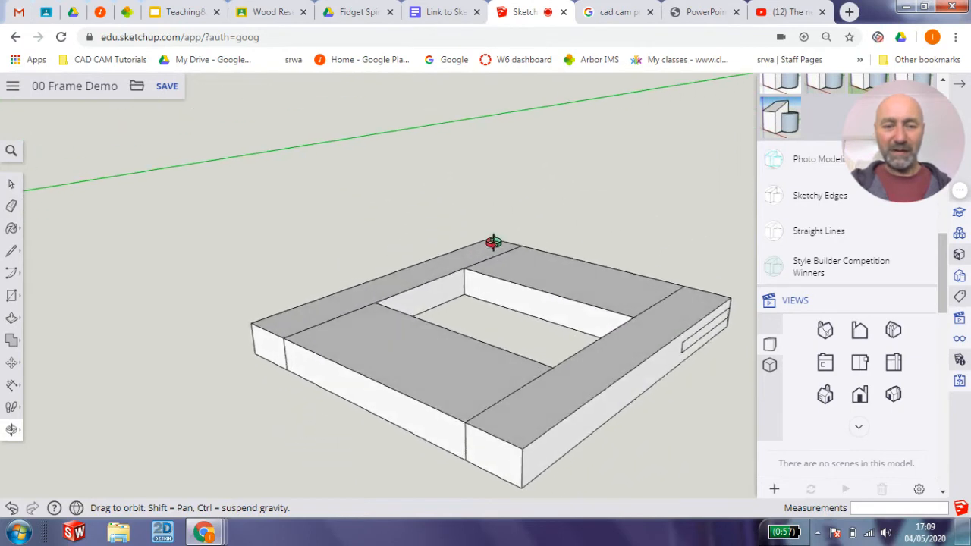
{"action": "key", "text": "space"}
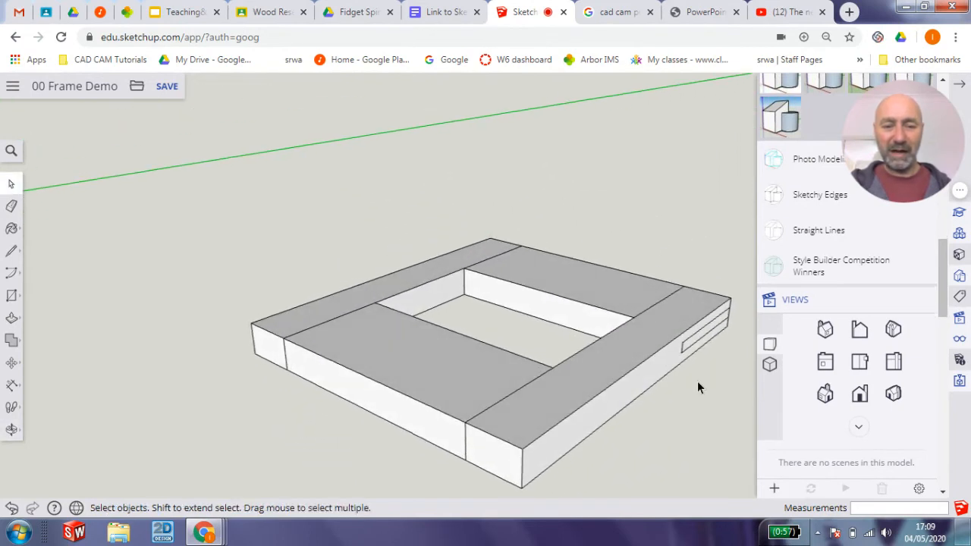
{"action": "middle_click_drag", "start_coordinate": [695, 386], "coordinate": [567, 312]}
{"action": "scroll", "coordinate": [256, 170], "scroll_direction": "down", "scroll_amount": 4}
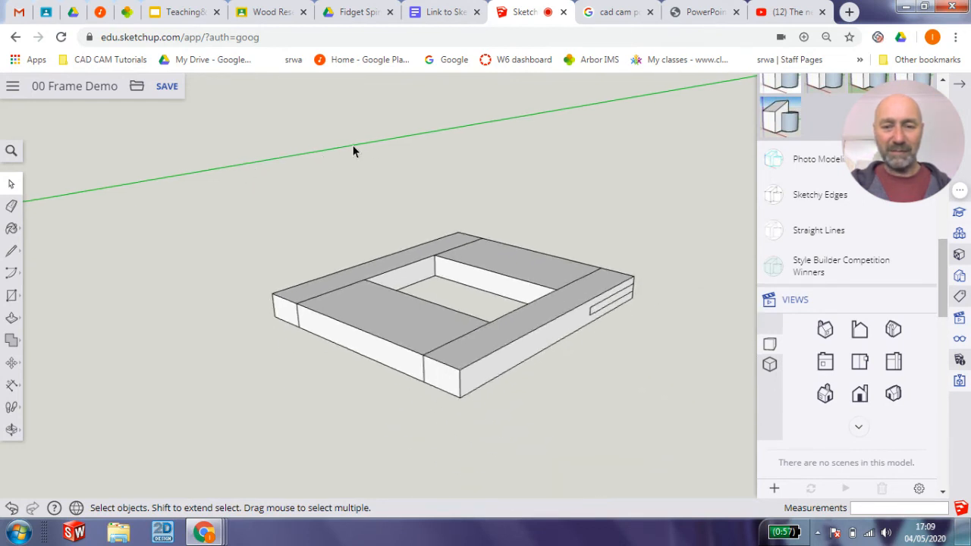
{"action": "middle_click_drag", "start_coordinate": [353, 149], "coordinate": [434, 223]}
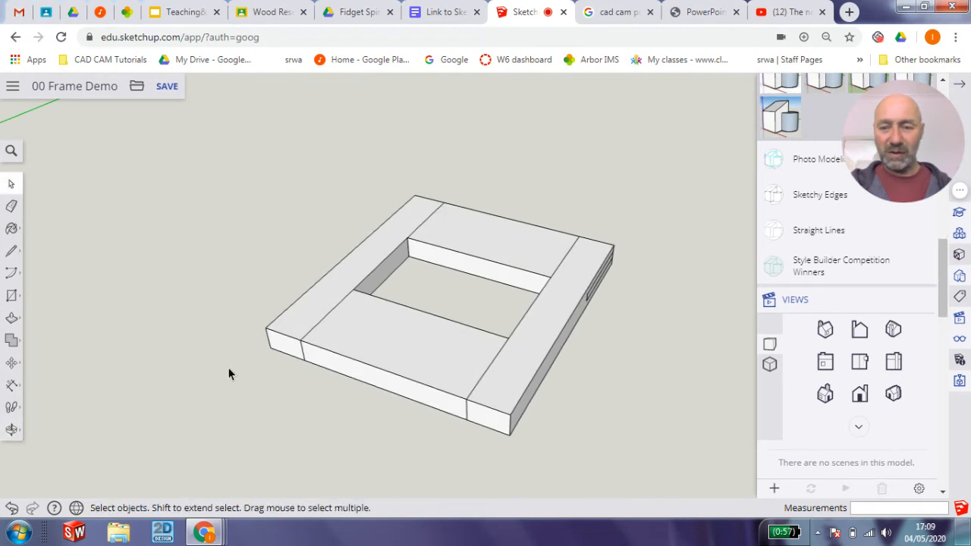
Dimension the full length of the slotted side piece along its outer bottom edge, with the dimension line offset outside the frame.
{"action": "left_click", "coordinate": [18, 389]}
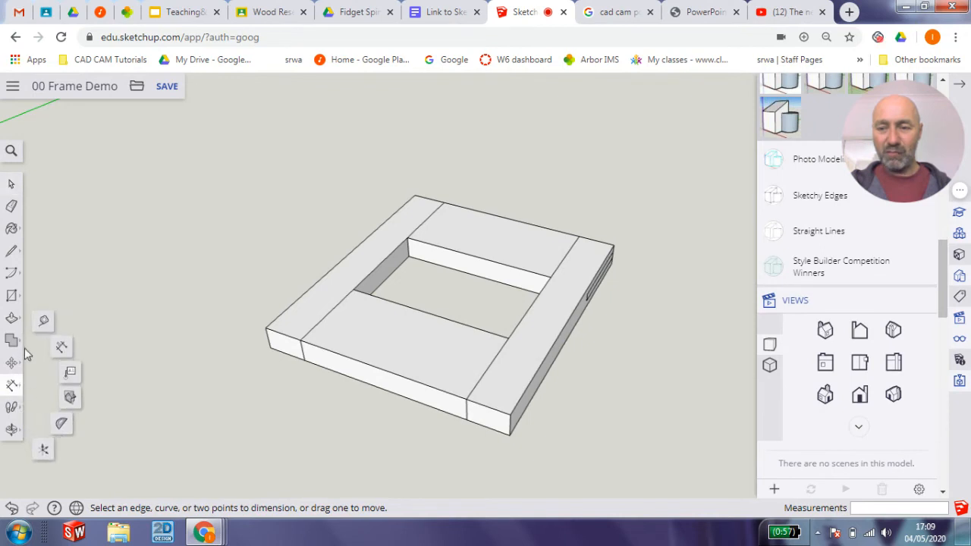
{"action": "left_click", "coordinate": [40, 322]}
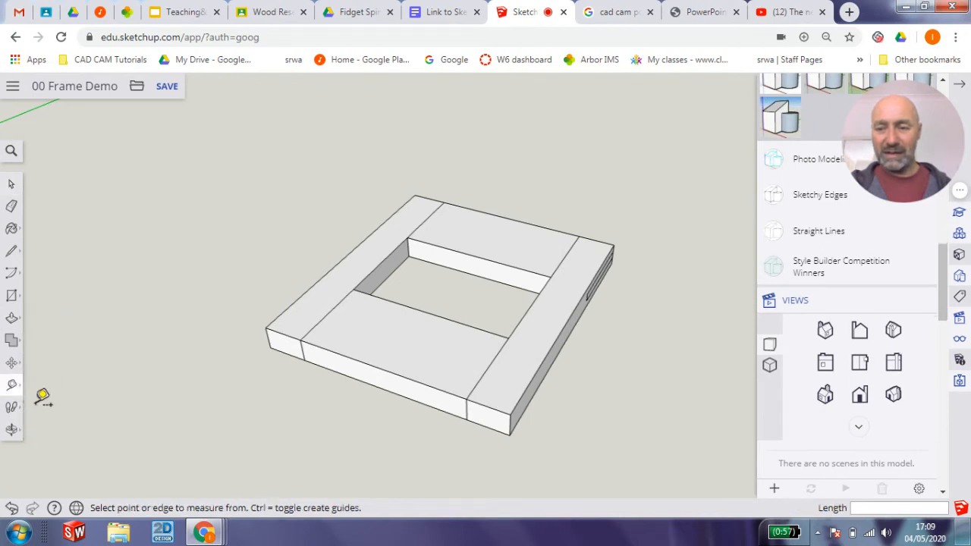
{"action": "left_click", "coordinate": [12, 389]}
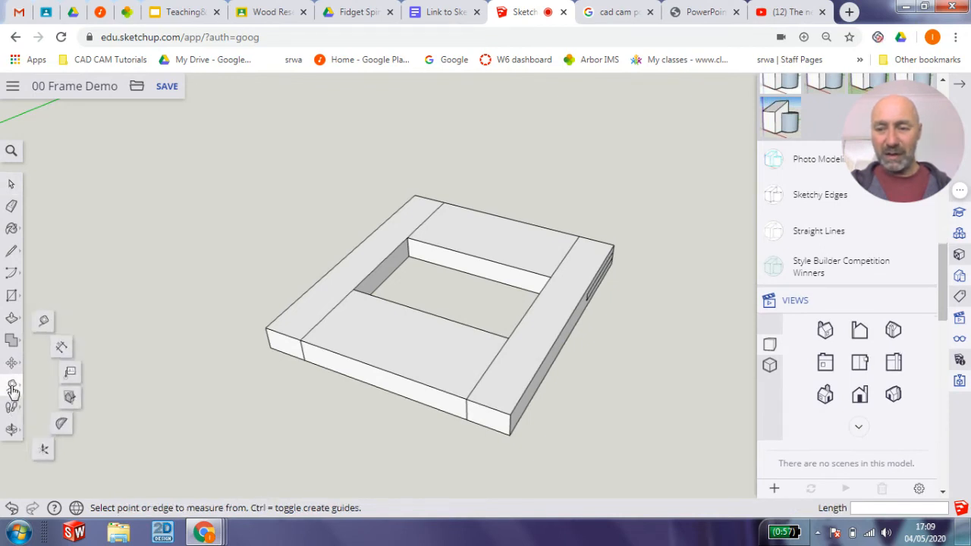
{"action": "left_click", "coordinate": [61, 350]}
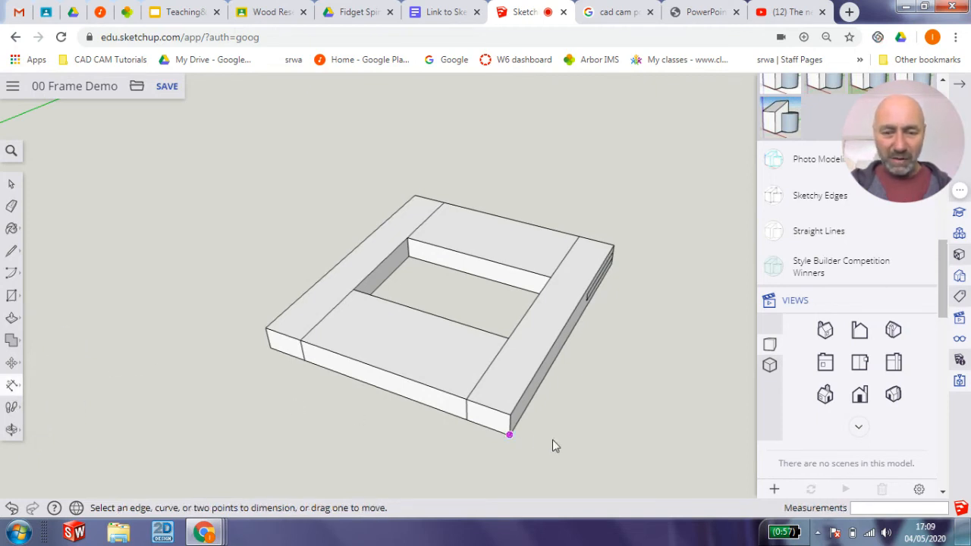
{"action": "left_click", "coordinate": [509, 435]}
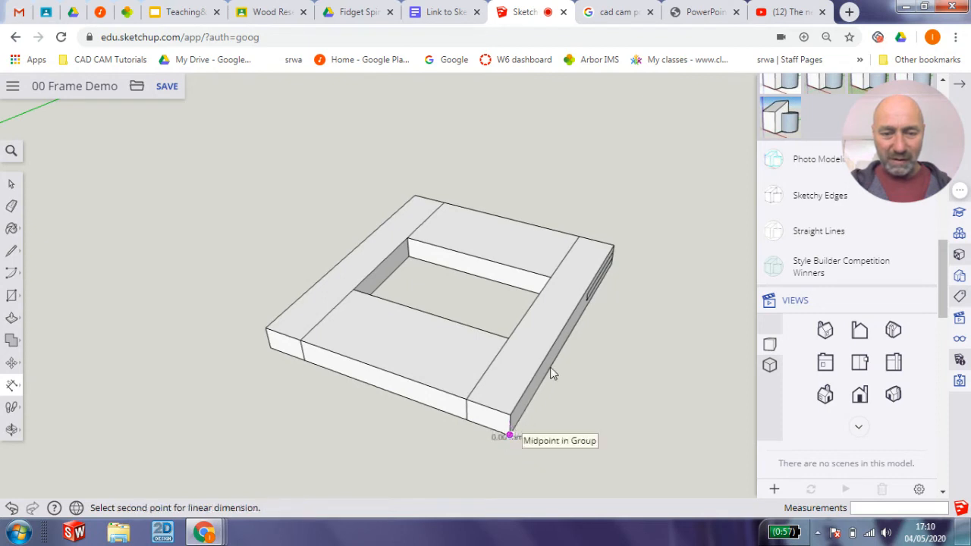
{"action": "left_click", "coordinate": [614, 269]}
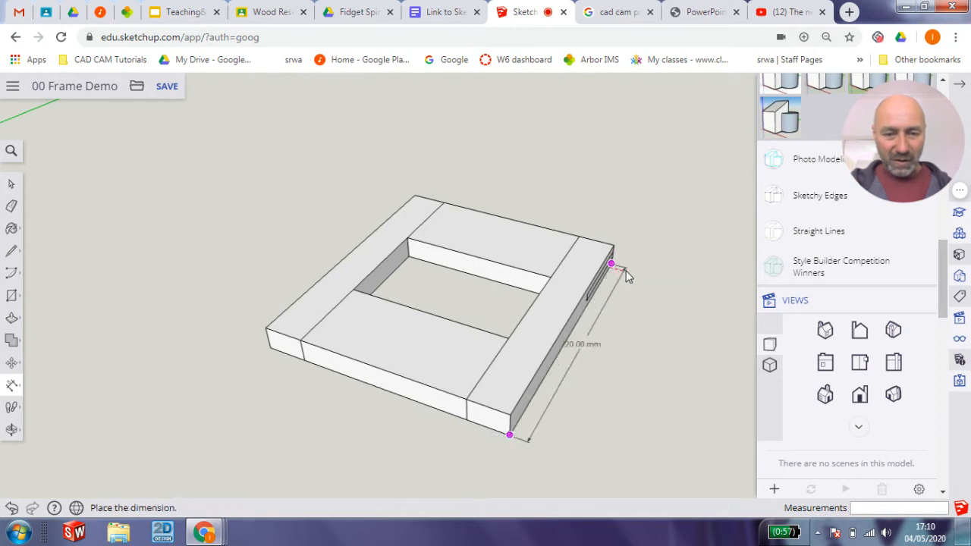
{"action": "left_click", "coordinate": [637, 279]}
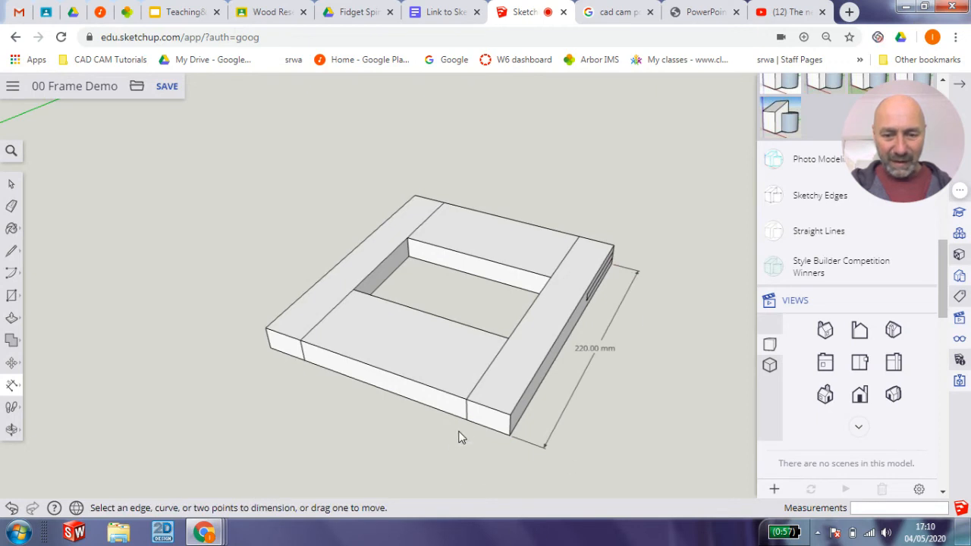
{"action": "left_click", "coordinate": [510, 438]}
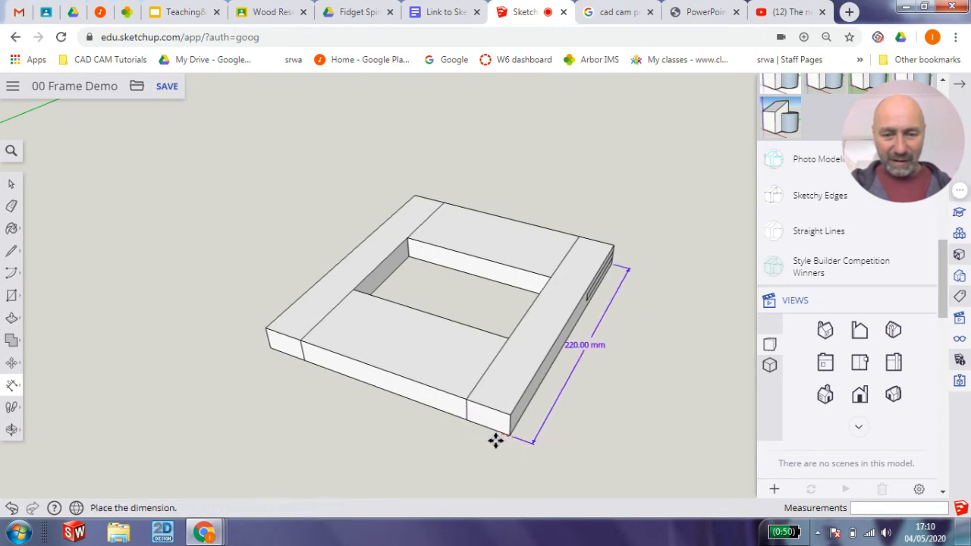
{"action": "left_click", "coordinate": [511, 446]}
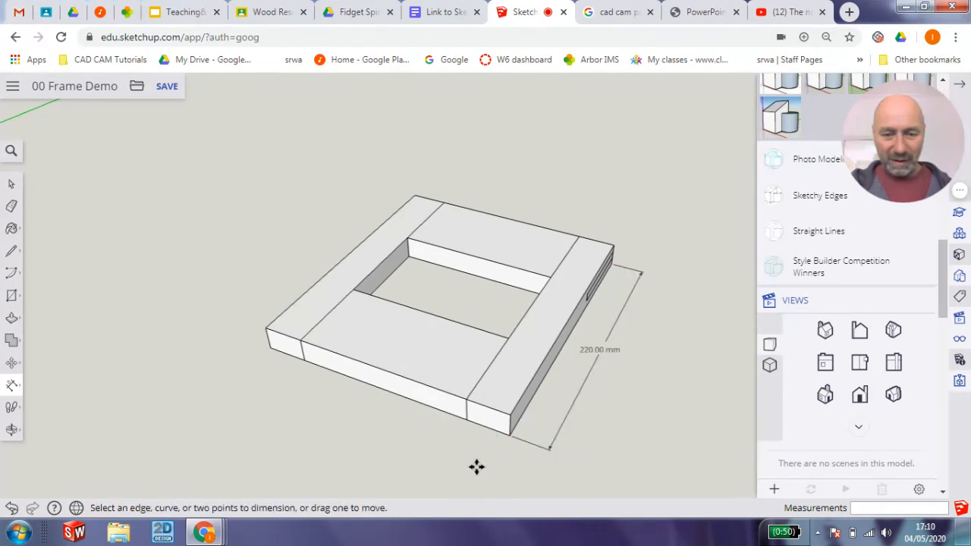
Dimension the end widths of the slotted and half-lapped side pieces along the near bottom edge, with both dimension lines outside the frame.
{"action": "left_click", "coordinate": [12, 387]}
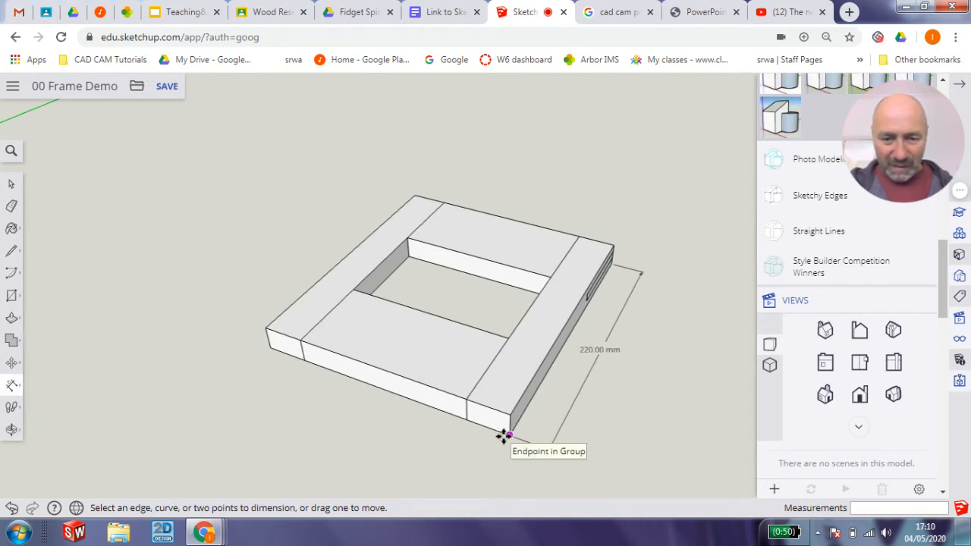
{"action": "left_click", "coordinate": [504, 435]}
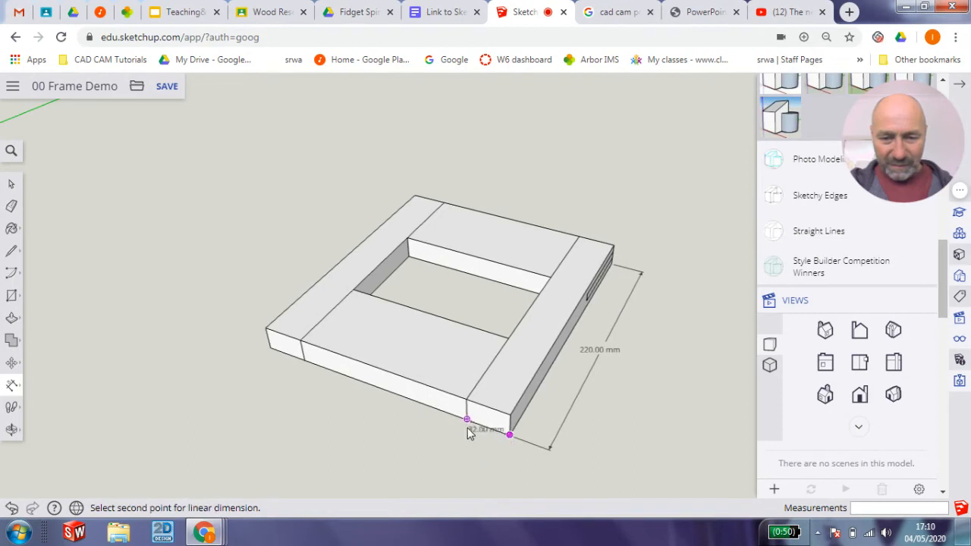
{"action": "left_click", "coordinate": [468, 427]}
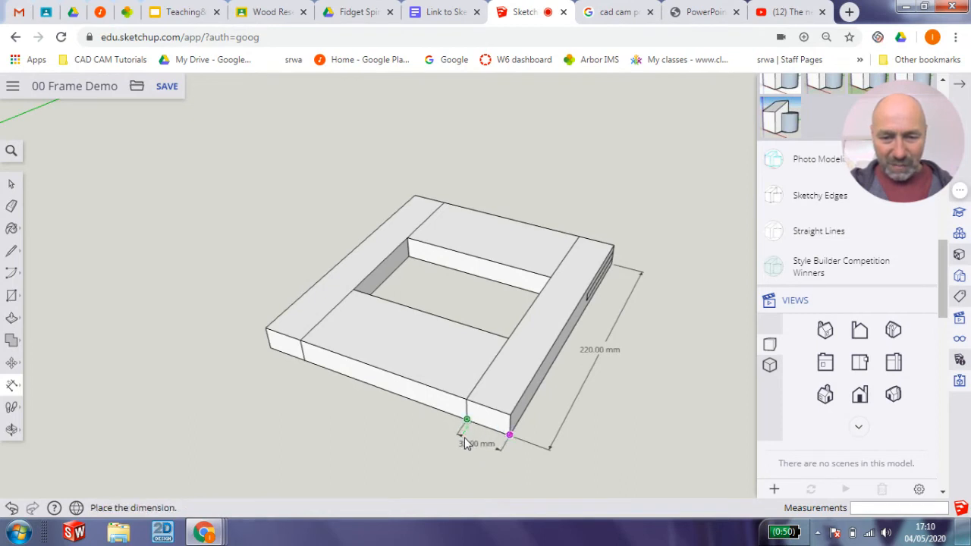
{"action": "left_click", "coordinate": [466, 445]}
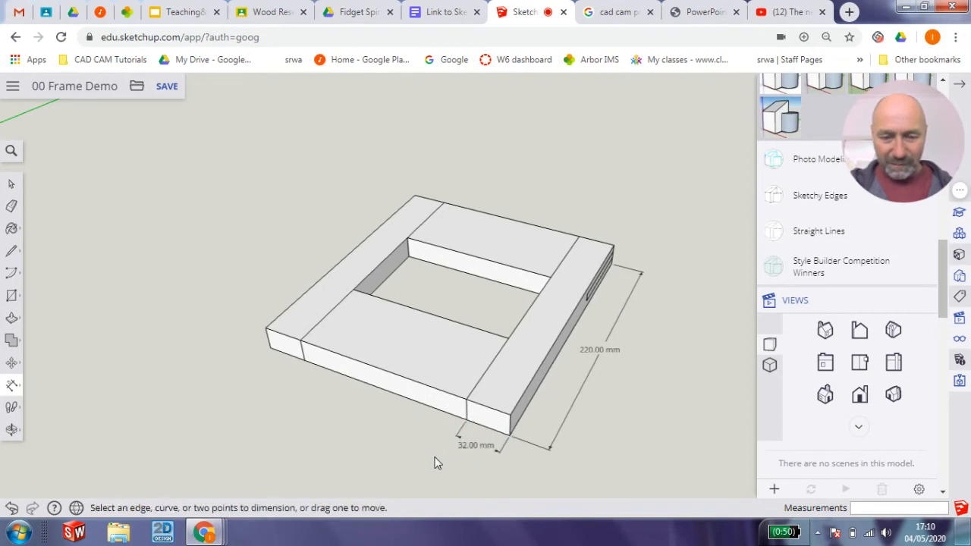
{"action": "left_click", "coordinate": [303, 362]}
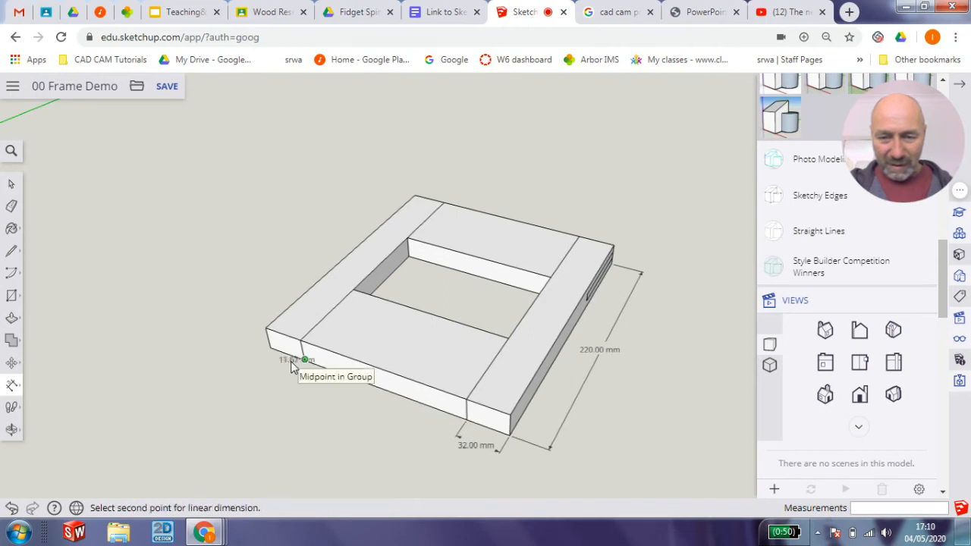
{"action": "left_click", "coordinate": [269, 355]}
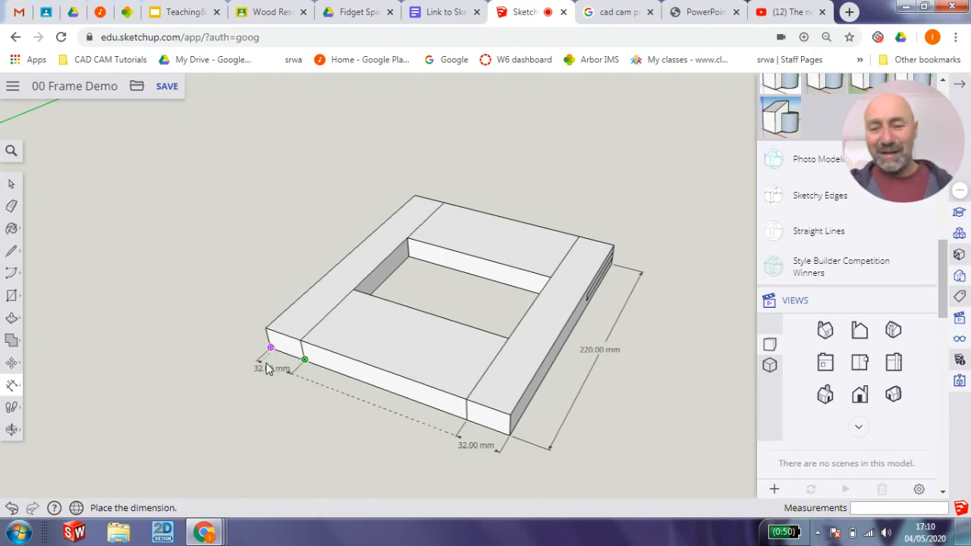
{"action": "left_click", "coordinate": [266, 368]}
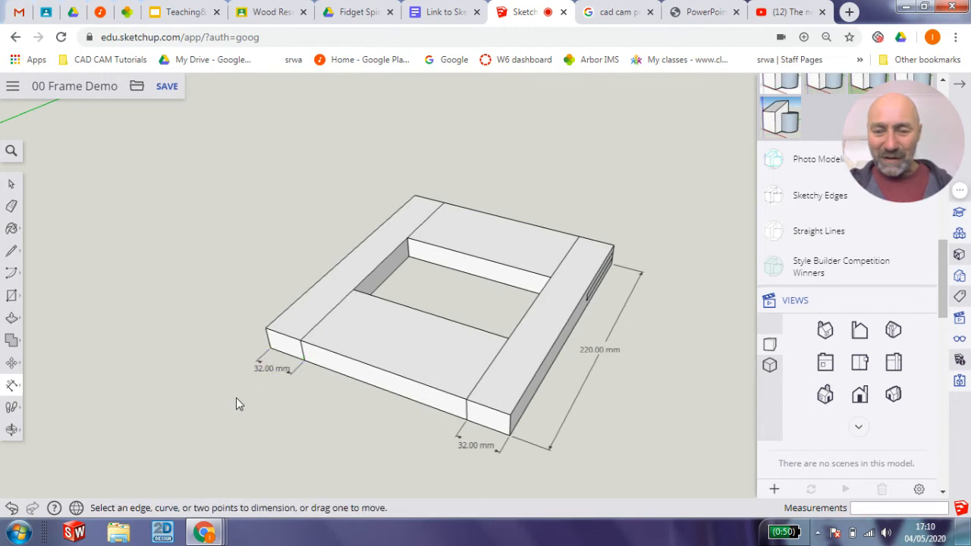
Dimension the second cross rail's length along its outer bottom edge, lining it up between the two side piece width dimensions.
{"action": "left_click", "coordinate": [300, 362]}
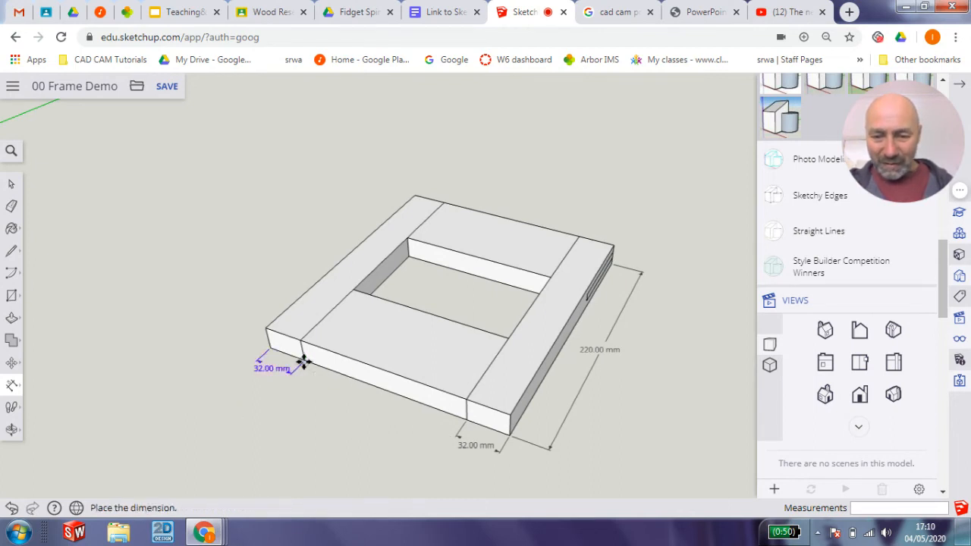
{"action": "left_click", "coordinate": [354, 396]}
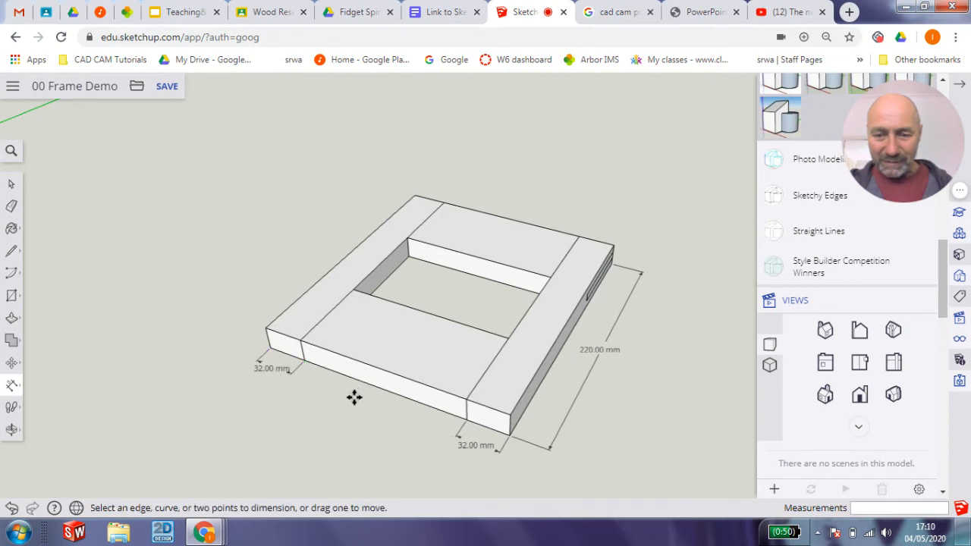
{"action": "left_click", "coordinate": [307, 363]}
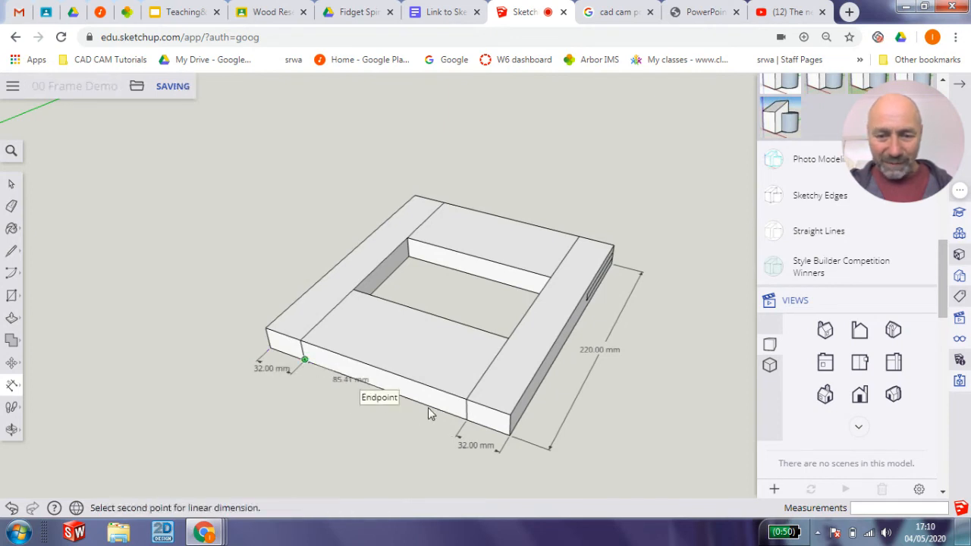
{"action": "left_click", "coordinate": [466, 420]}
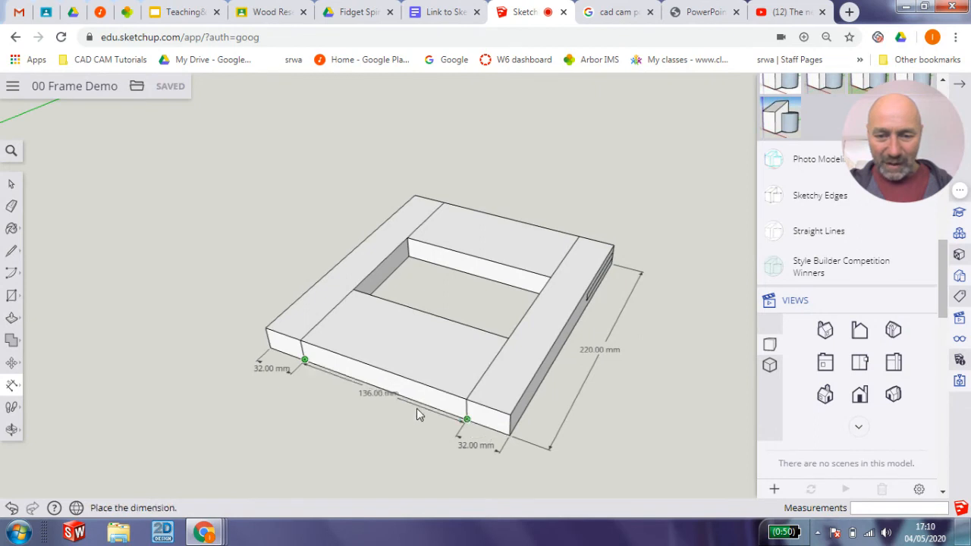
{"action": "left_click", "coordinate": [371, 402]}
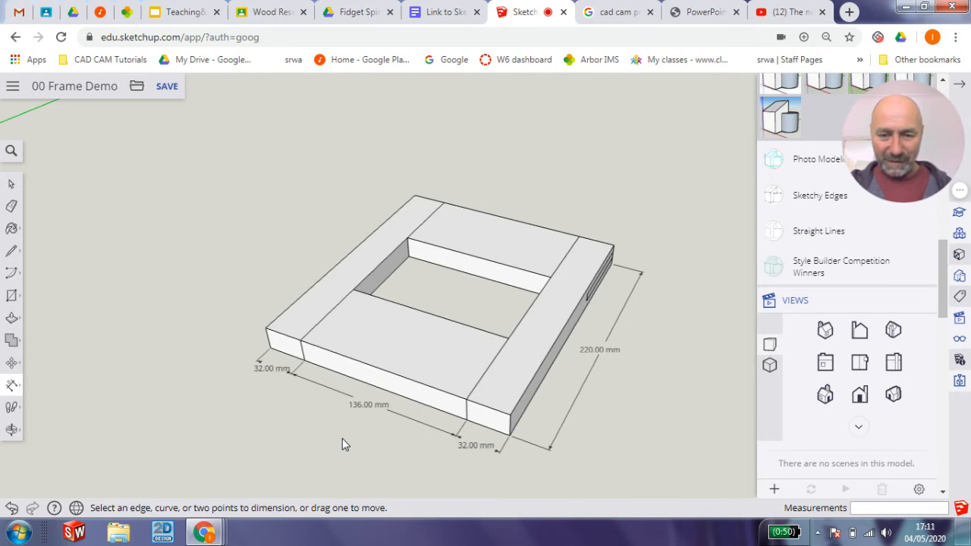
Dimension the frame's overall width across the far top corners and the far rail's width, with both dimension lines outside the frame.
{"action": "left_click", "coordinate": [415, 196]}
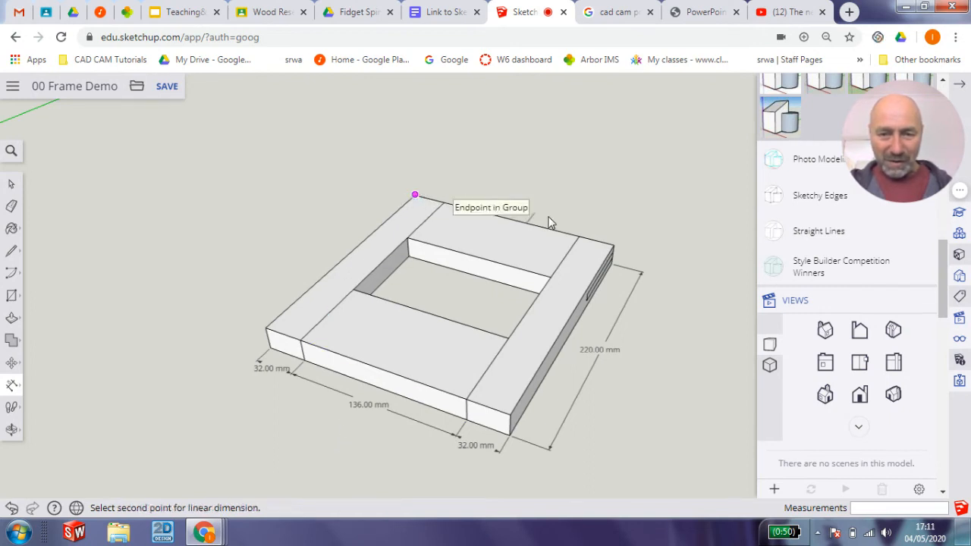
{"action": "left_click", "coordinate": [614, 244]}
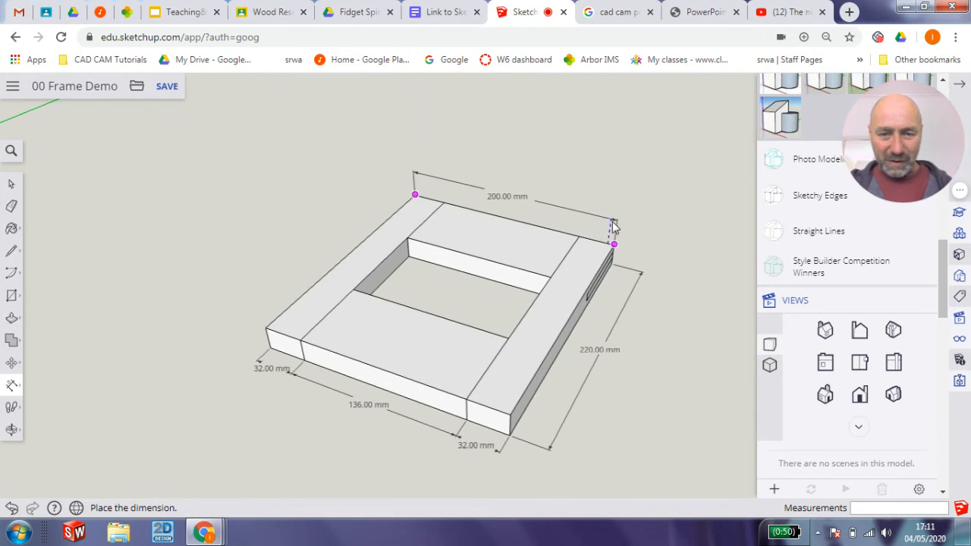
{"action": "left_click", "coordinate": [619, 226]}
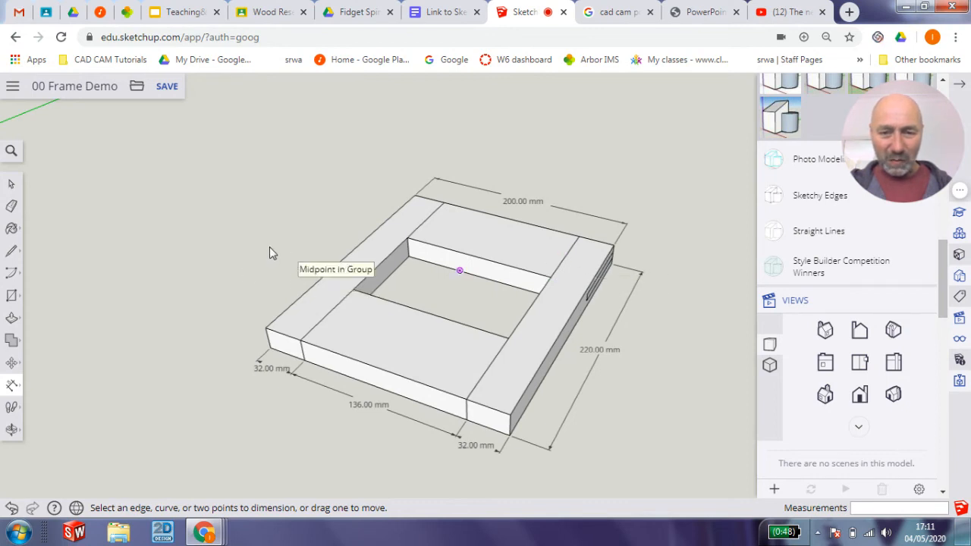
{"action": "left_click", "coordinate": [407, 238]}
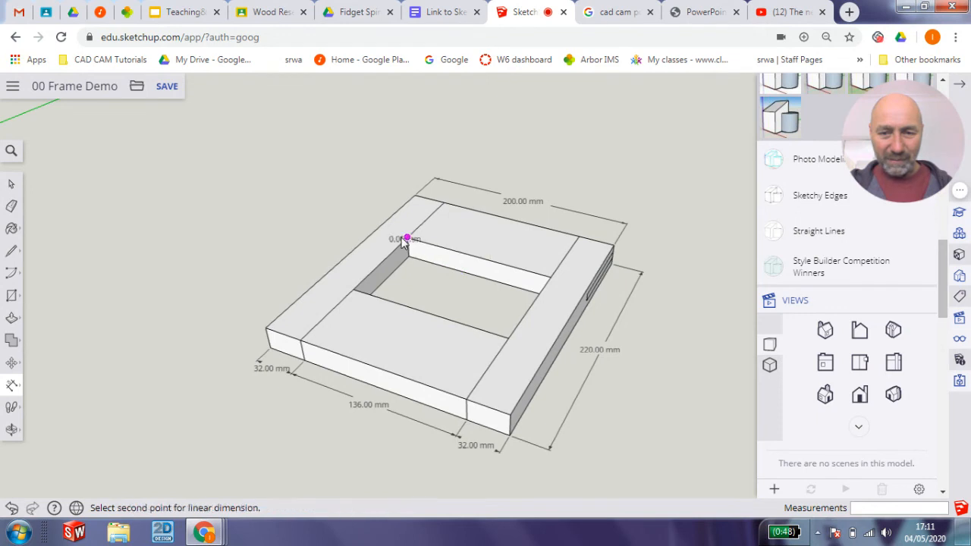
{"action": "left_click", "coordinate": [444, 203]}
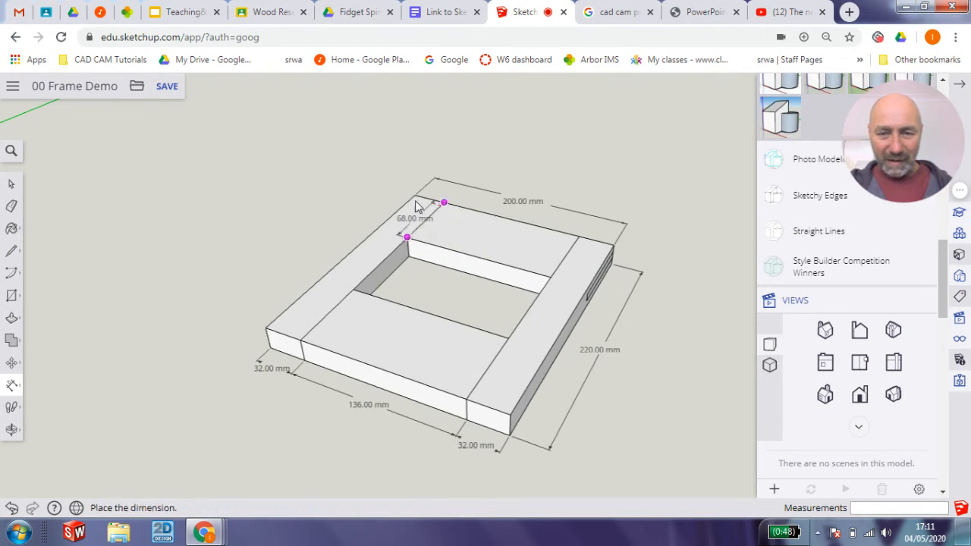
{"action": "left_click", "coordinate": [359, 206]}
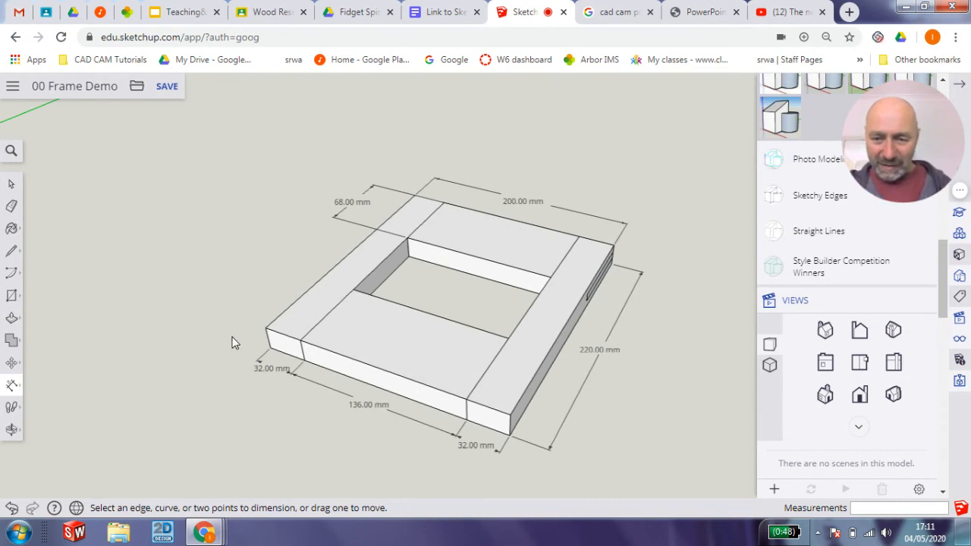
Try a thickness dimension on the half-lapped side piece's near outer corner, and undo it.
{"action": "left_click", "coordinate": [268, 349]}
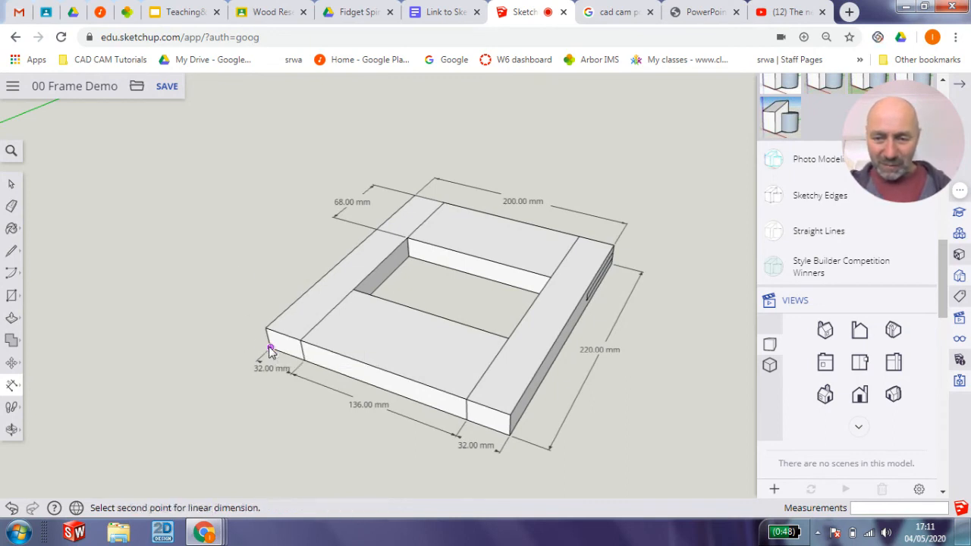
{"action": "left_click", "coordinate": [265, 328]}
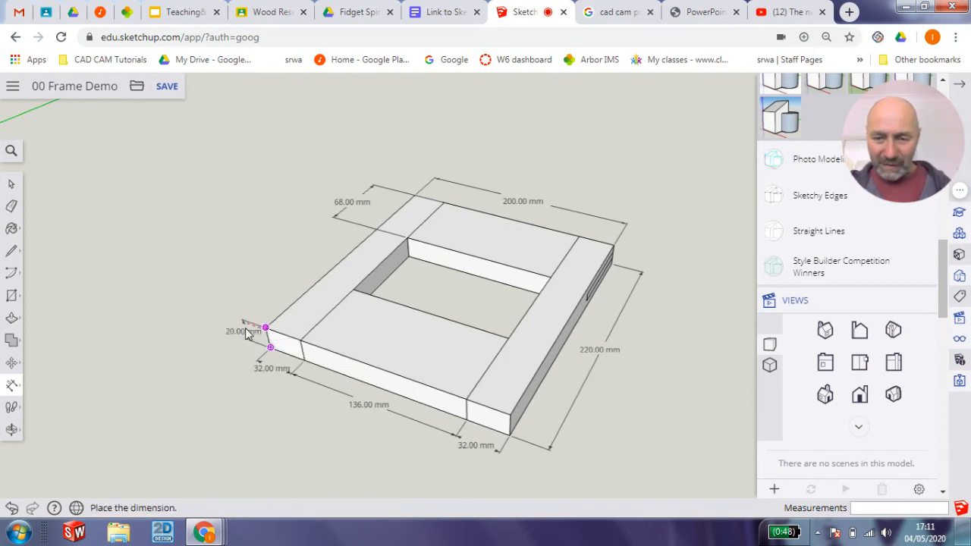
{"action": "left_click", "coordinate": [241, 330]}
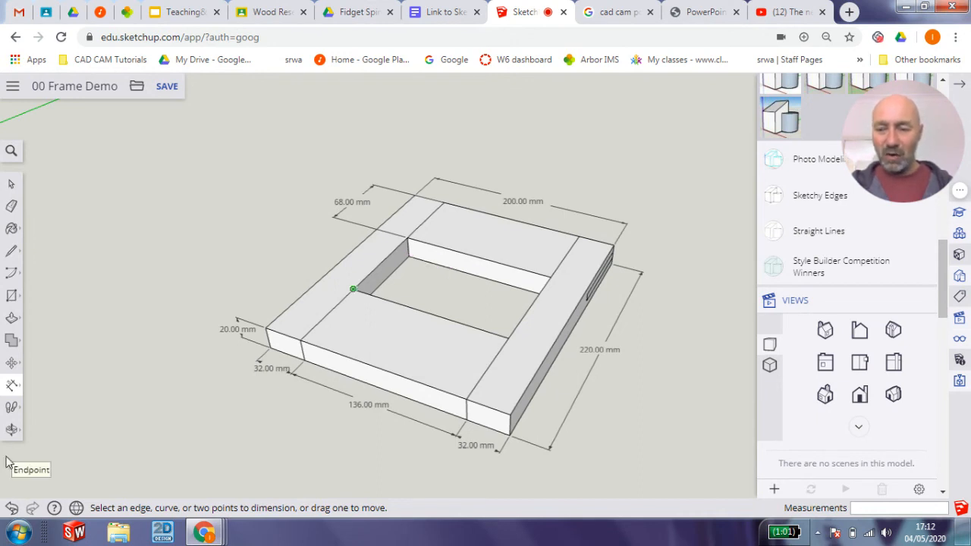
{"action": "left_click", "coordinate": [11, 508]}
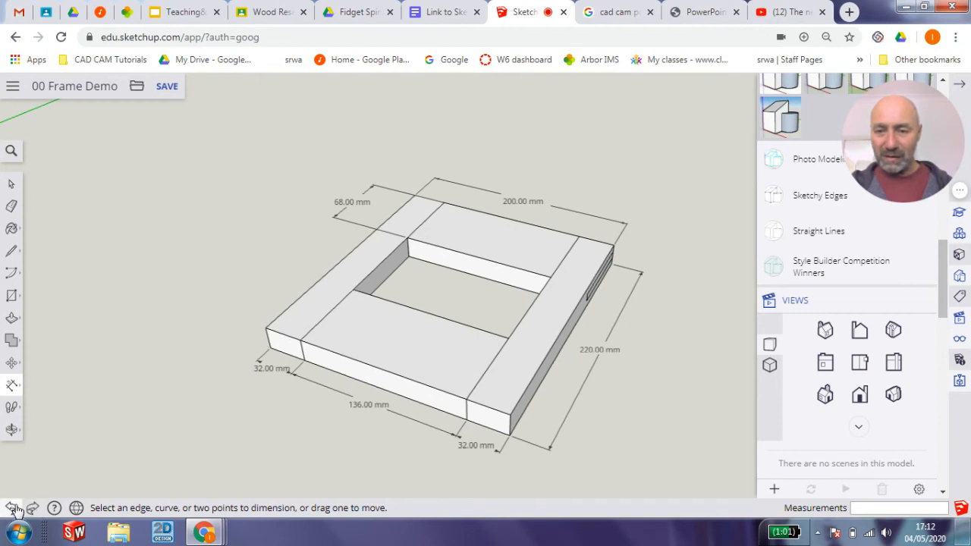
Dimension the half-lapped side piece's thickness along the vertical edge at its near outer corner, offset outside the frame.
{"action": "left_click", "coordinate": [11, 387]}
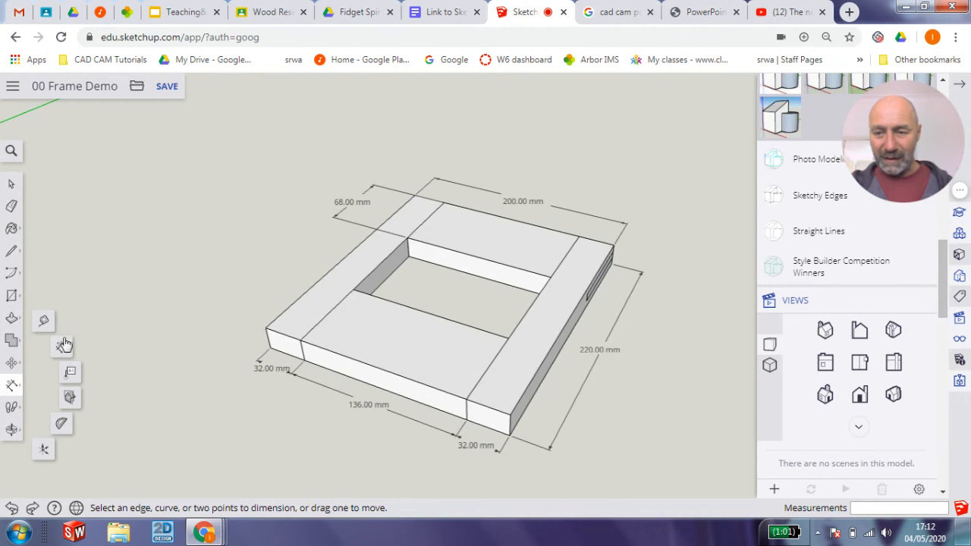
{"action": "left_click", "coordinate": [63, 345]}
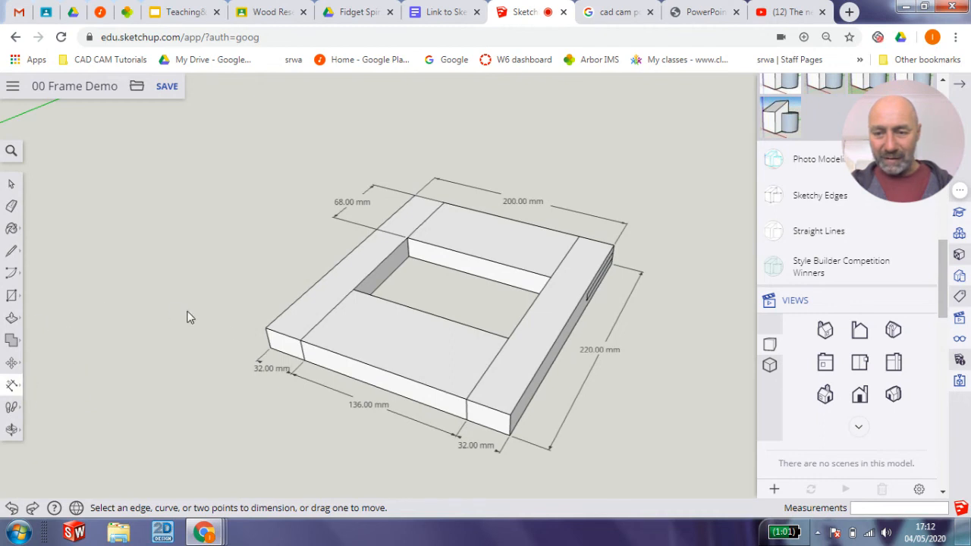
{"action": "left_click", "coordinate": [266, 329]}
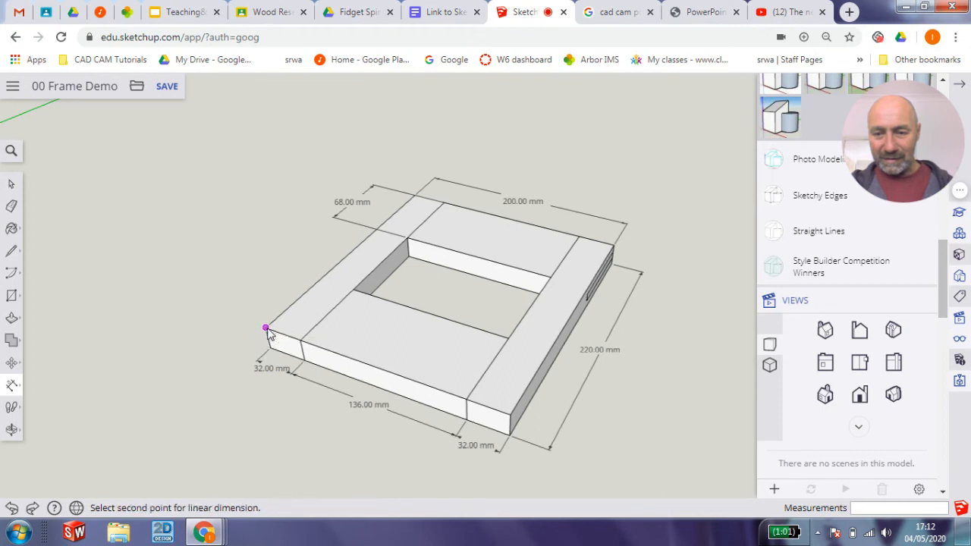
{"action": "left_click", "coordinate": [270, 346]}
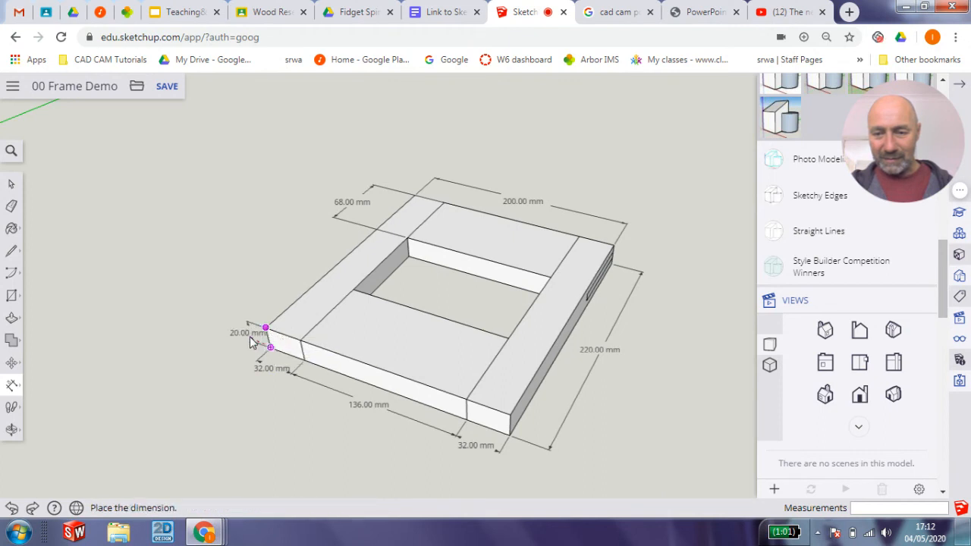
{"action": "left_click", "coordinate": [238, 338]}
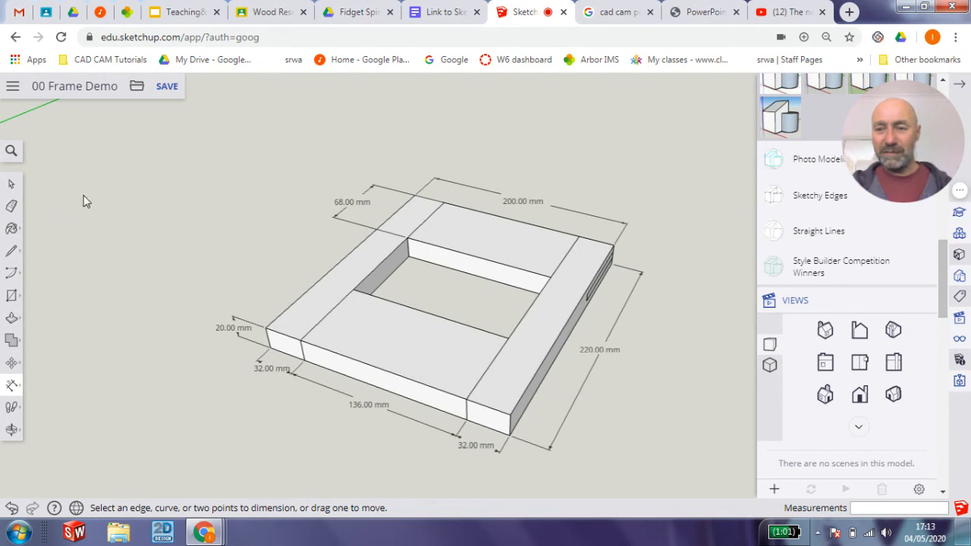
Paint the second cross rail's top face with a yellowish-brown grained material from the Wood collection.
{"action": "left_click", "coordinate": [13, 229]}
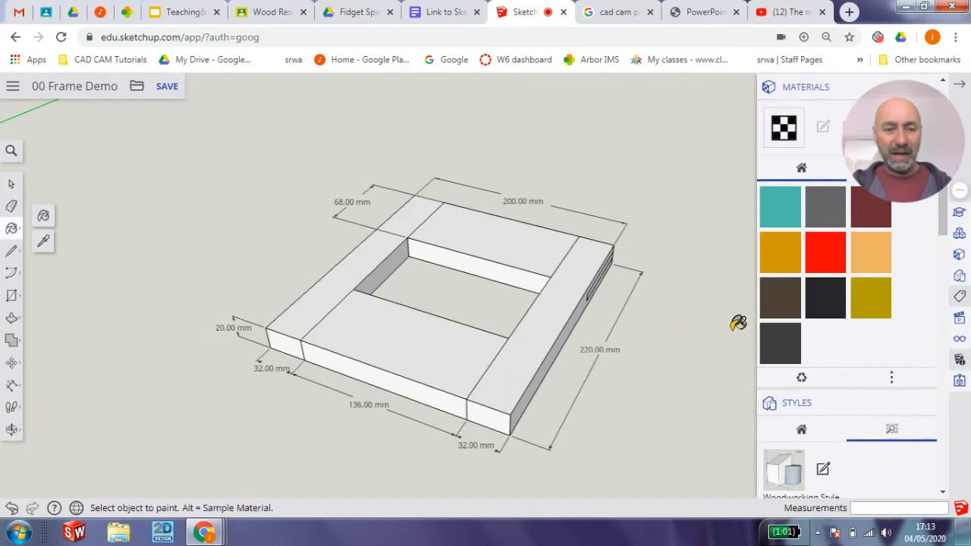
{"action": "scroll", "coordinate": [830, 284], "scroll_direction": "up", "scroll_amount": 5}
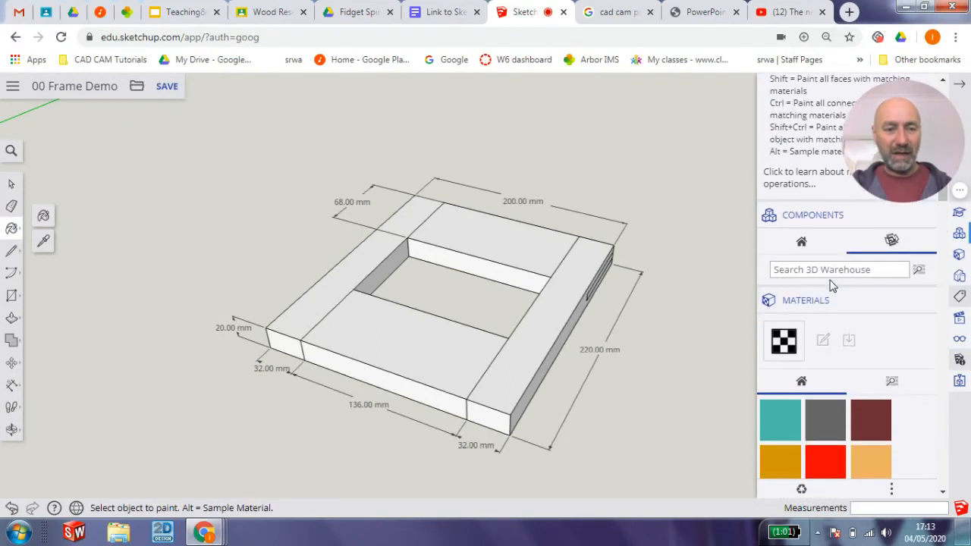
{"action": "left_click", "coordinate": [893, 382]}
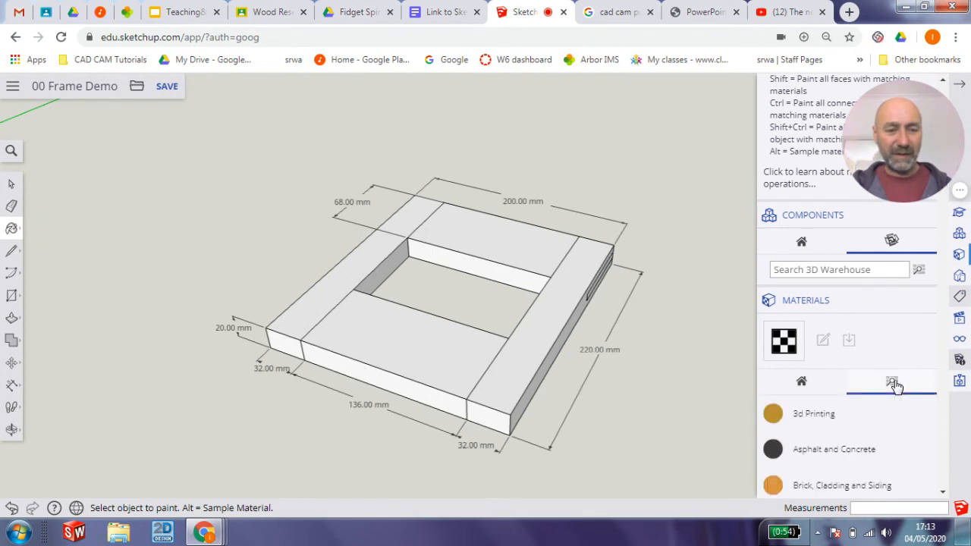
{"action": "scroll", "coordinate": [874, 412], "scroll_direction": "down", "scroll_amount": 3}
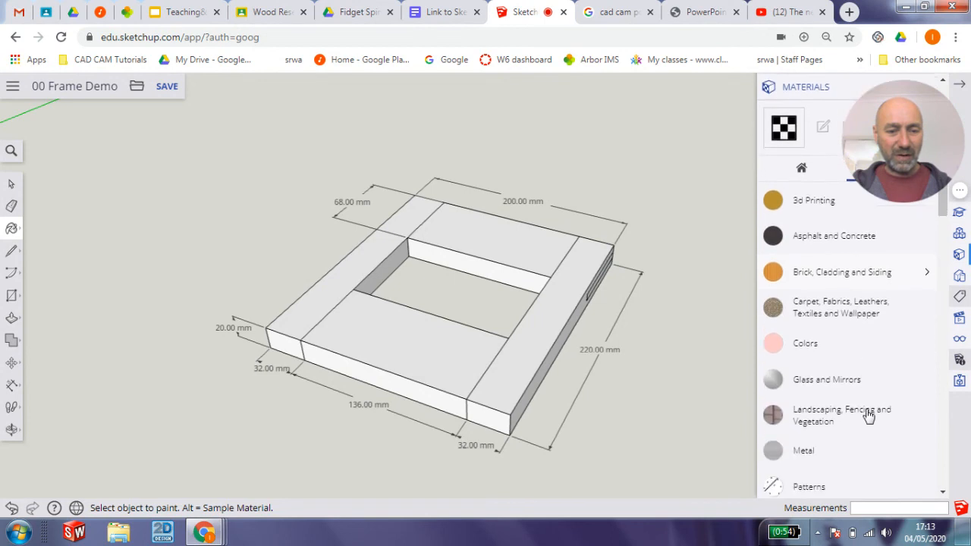
{"action": "scroll", "coordinate": [868, 416], "scroll_direction": "down", "scroll_amount": 4}
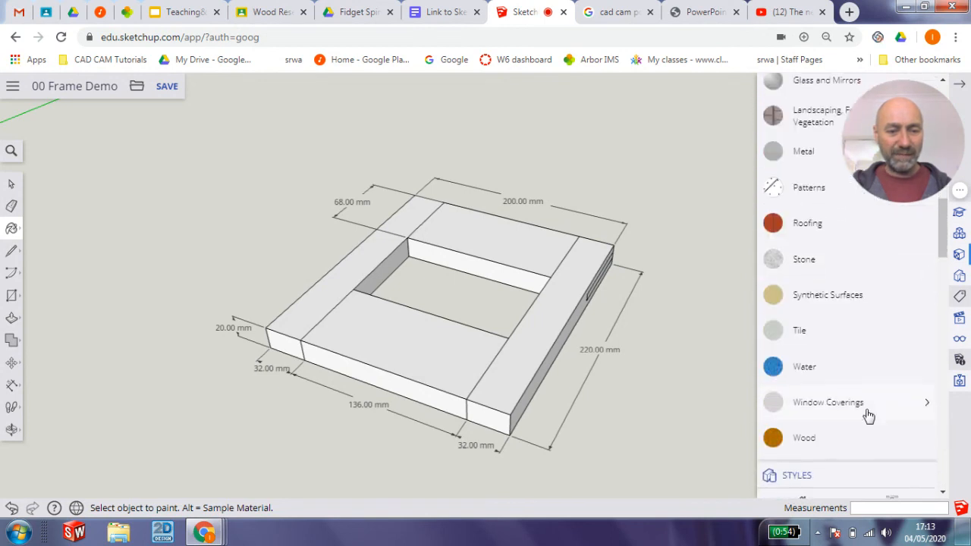
{"action": "scroll", "coordinate": [868, 415], "scroll_direction": "down", "scroll_amount": 1}
{"action": "left_click", "coordinate": [806, 386]}
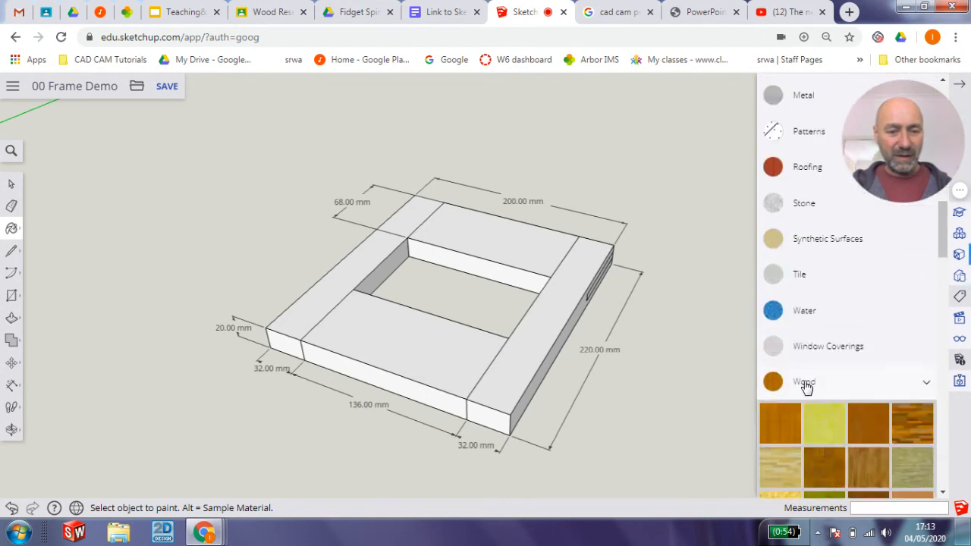
{"action": "scroll", "coordinate": [855, 405], "scroll_direction": "down", "scroll_amount": 1}
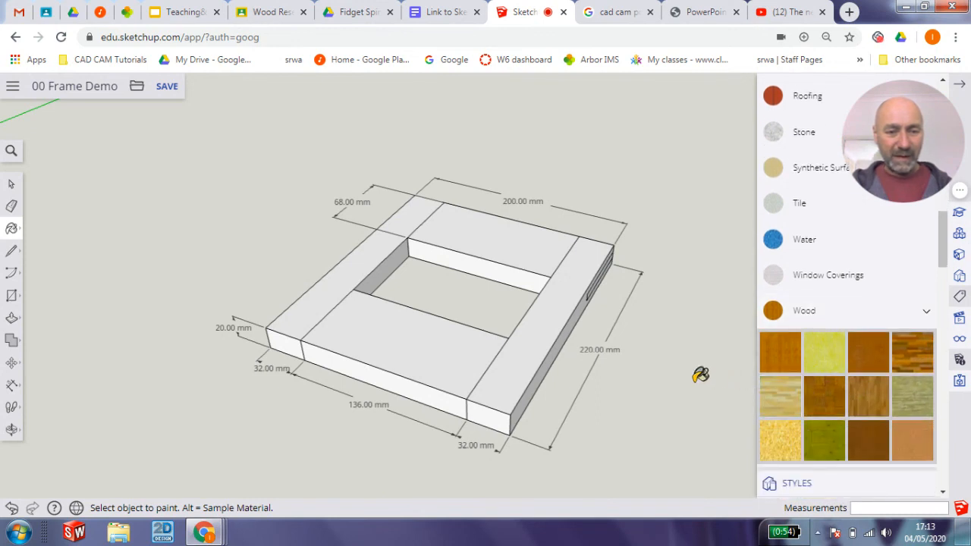
{"action": "left_click", "coordinate": [410, 338]}
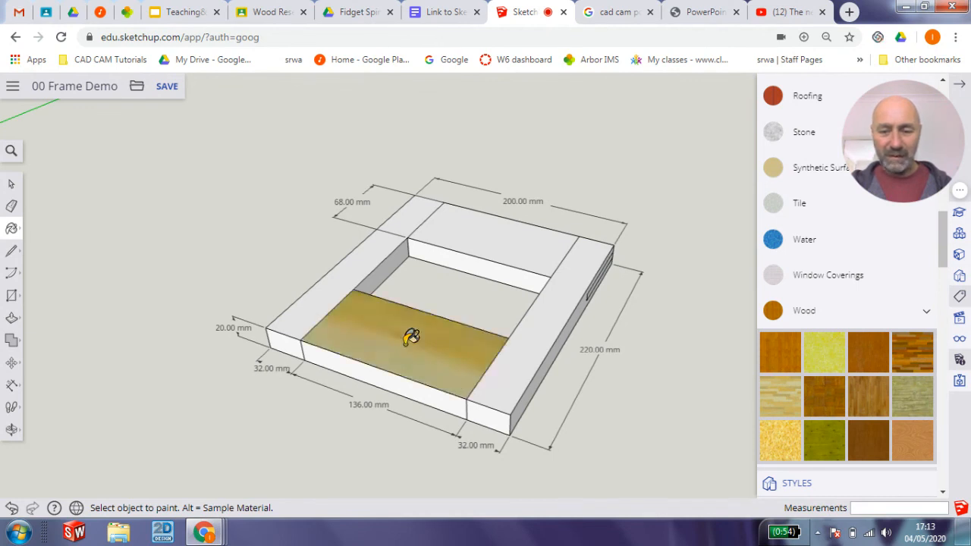
Undo the wood paint on the second cross rail's top face and try the Paint tool's connected-faces mode.
{"action": "key", "text": "ctrl+z"}
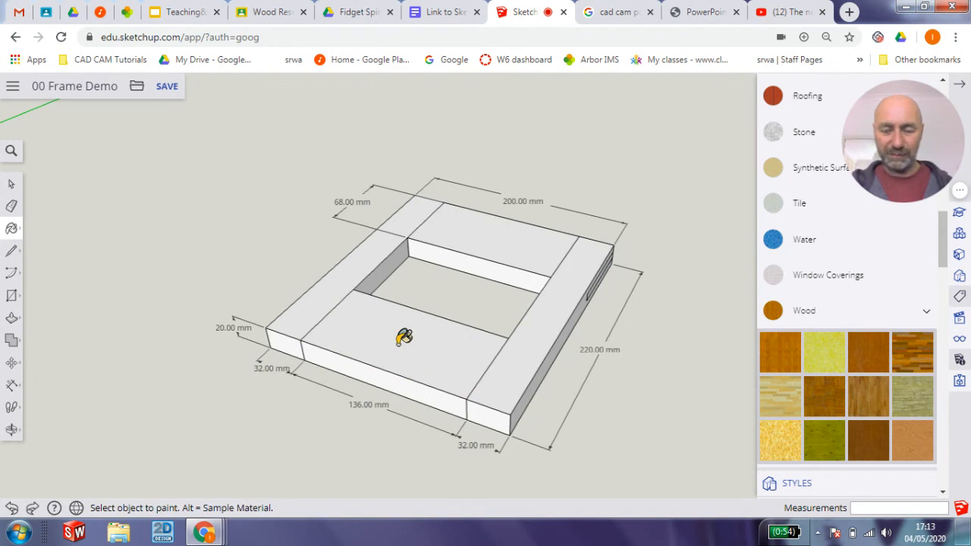
{"action": "key", "text": "ctrl"}
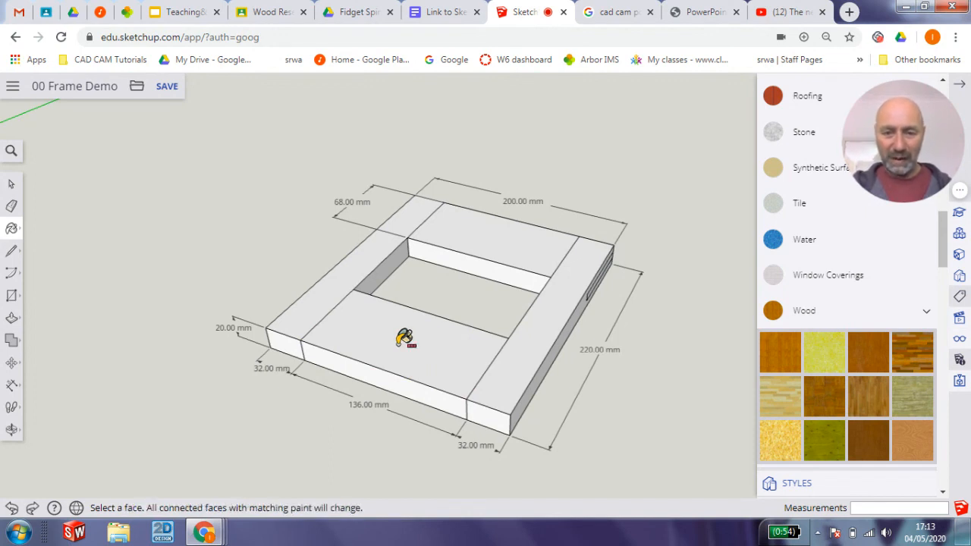
{"action": "key", "text": "ctrl"}
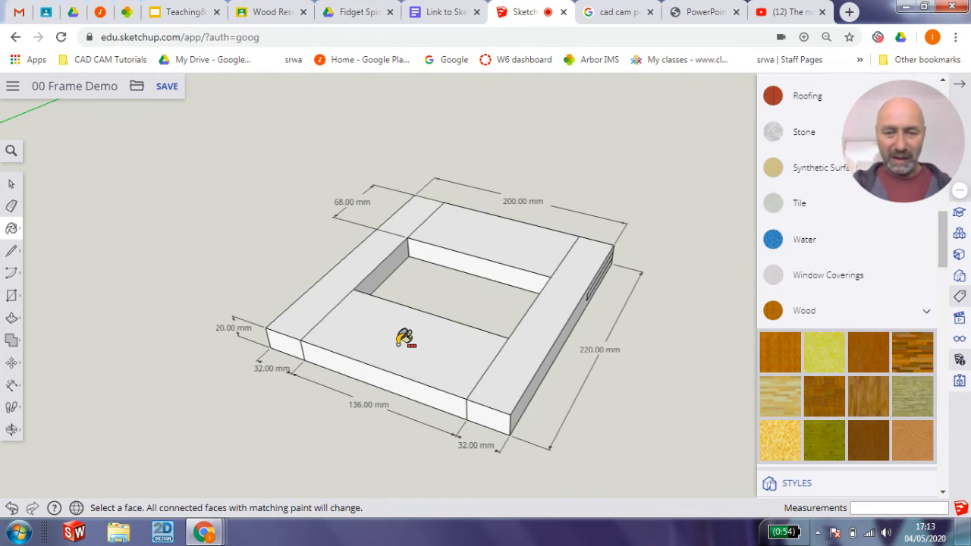
{"action": "key", "text": "ctrl"}
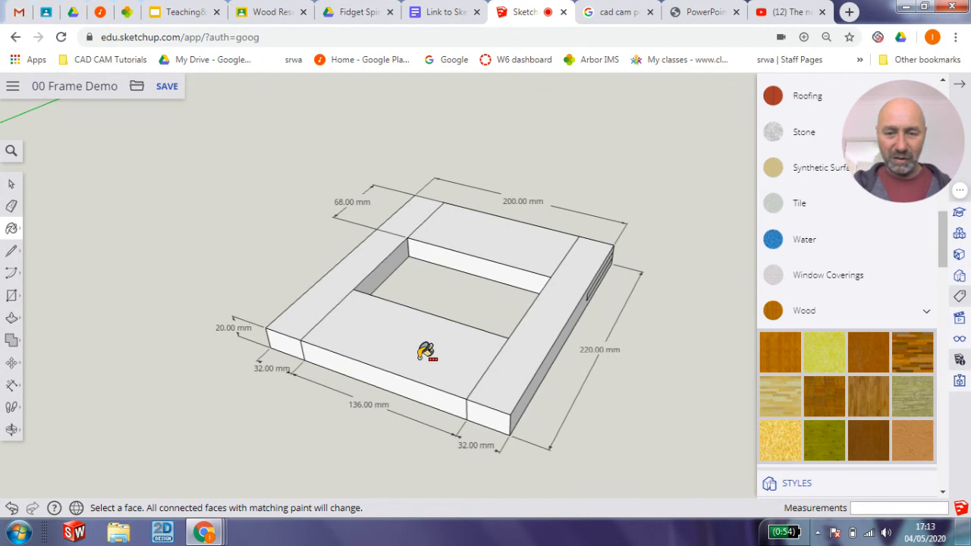
{"action": "key", "text": "ctrl"}
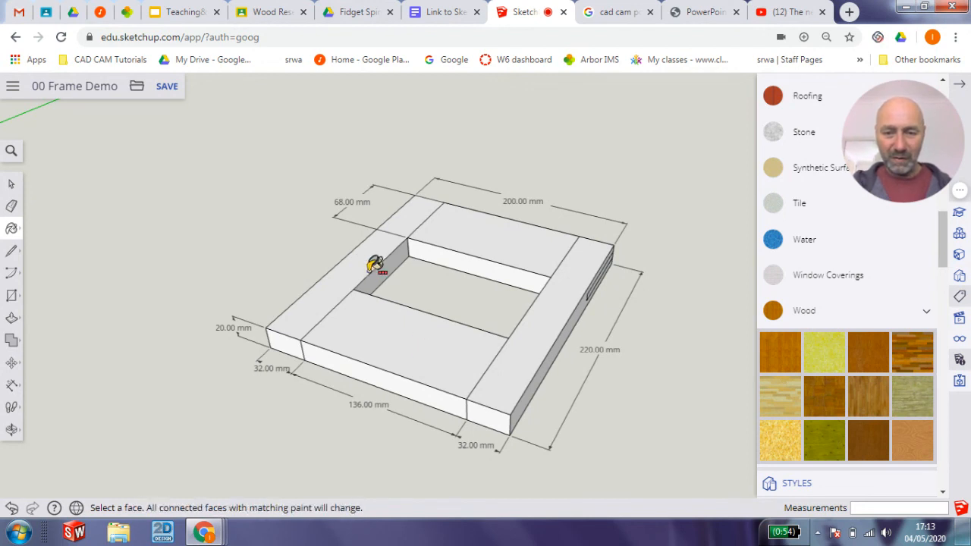
{"action": "key", "text": "shift"}
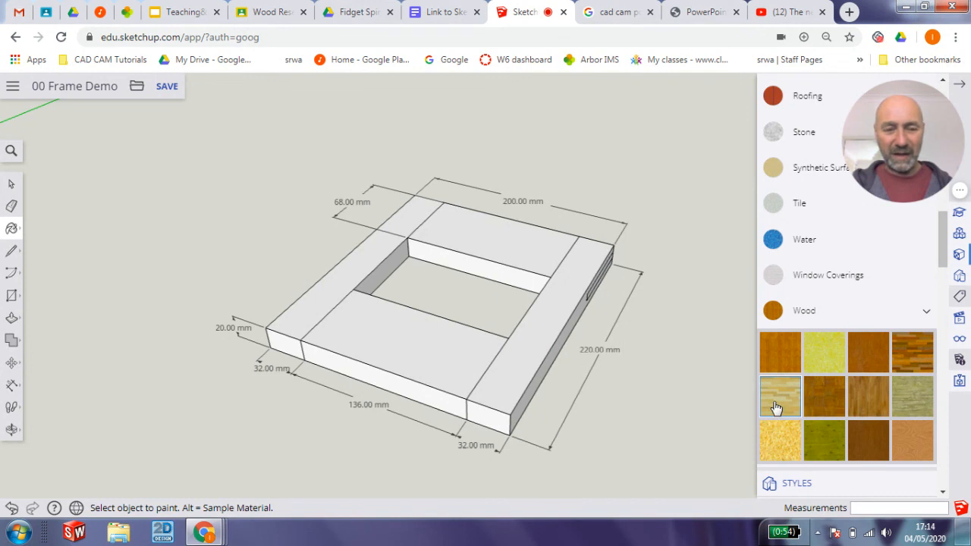
Paint all connected faces of both side pieces and the far rail, plus the near rail's top and outer edge, with the yellowish-brown wood material.
{"action": "left_click", "coordinate": [518, 361]}
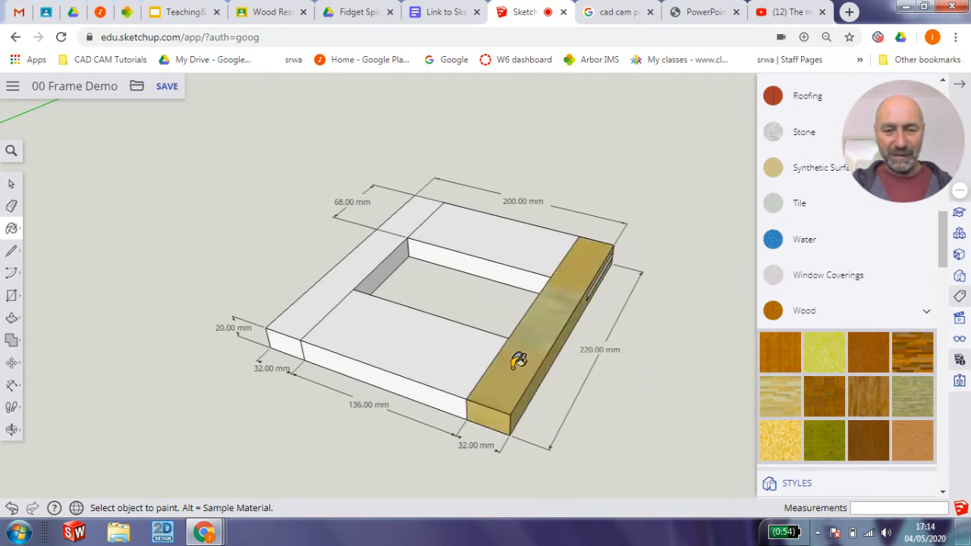
{"action": "left_click", "coordinate": [447, 340]}
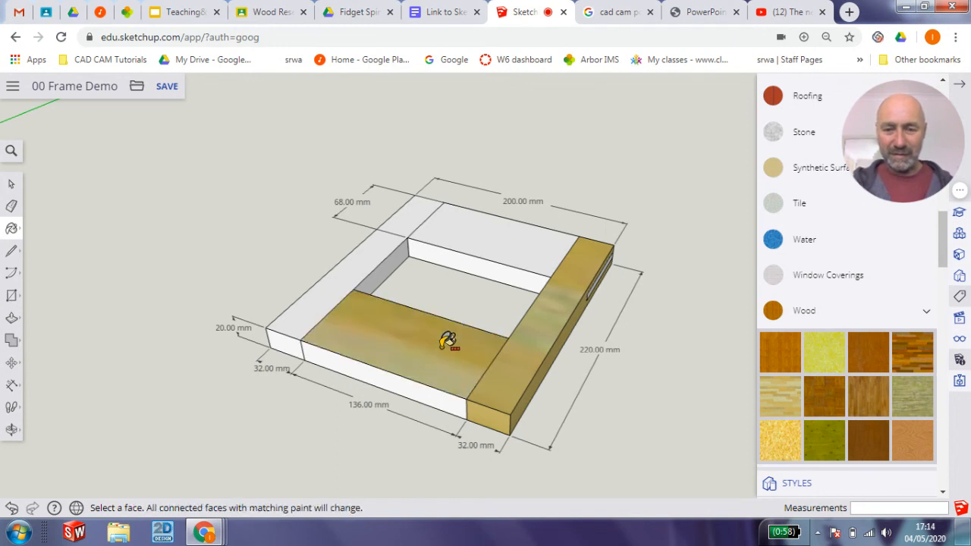
{"action": "left_click", "coordinate": [379, 258]}
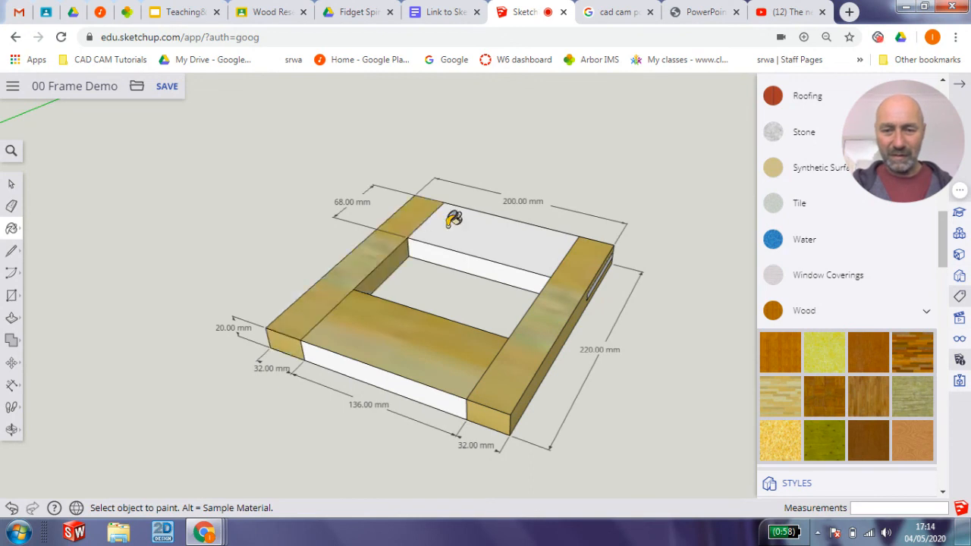
{"action": "left_click", "coordinate": [471, 237]}
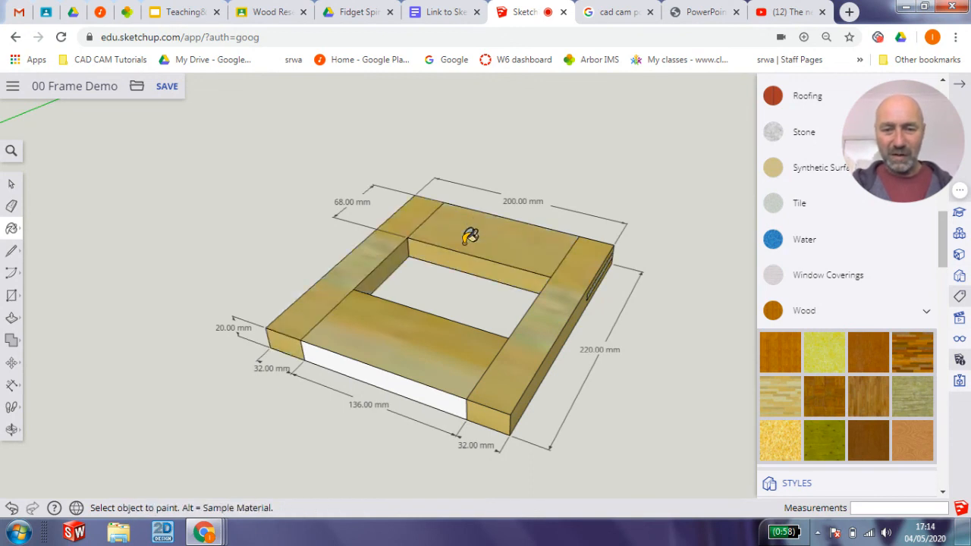
{"action": "left_click", "coordinate": [377, 365]}
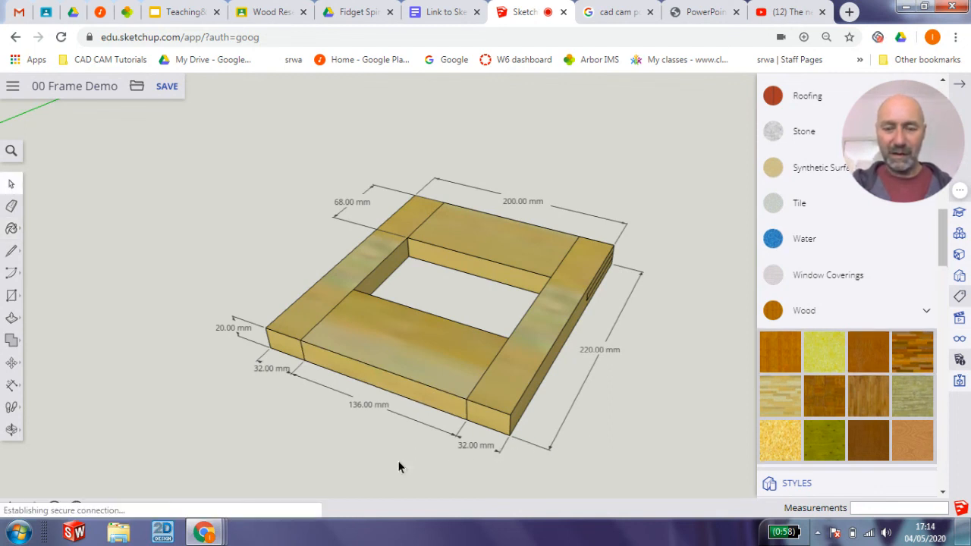
Paint the near cross rail's underside and remaining inner edge face with the same yellowish-brown wood material.
{"action": "middle_click_drag", "start_coordinate": [390, 460], "coordinate": [434, 115]}
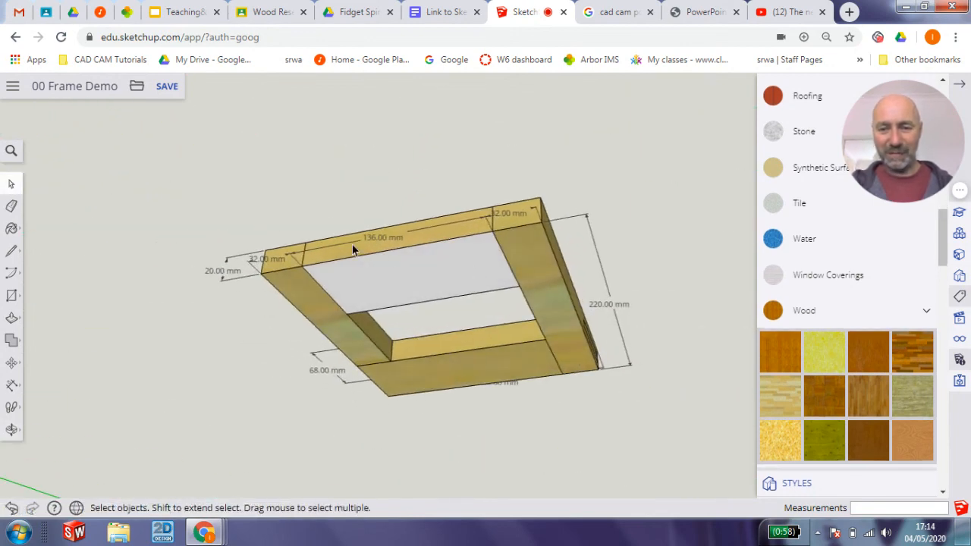
{"action": "left_click", "coordinate": [12, 230]}
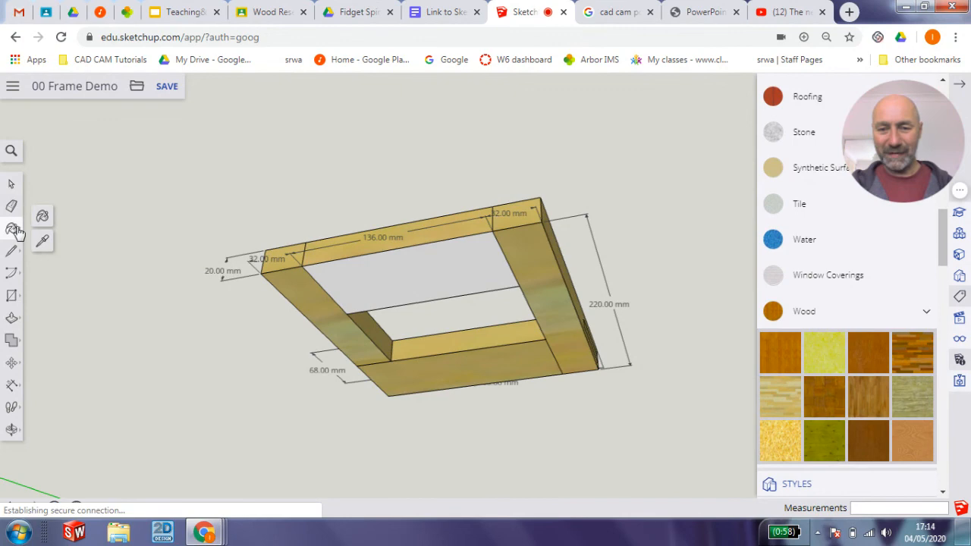
{"action": "left_click", "coordinate": [441, 273]}
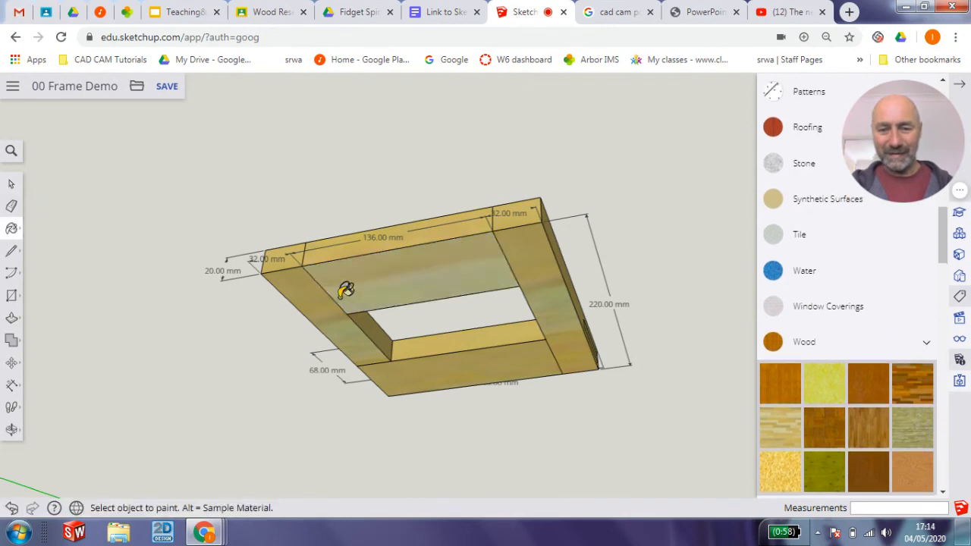
{"action": "middle_click_drag", "start_coordinate": [398, 198], "coordinate": [33, 427]}
{"action": "mouse_move", "coordinate": [642, 221]}
{"action": "middle_mouse_down"}
{"action": "mouse_move", "coordinate": [556, 258]}
{"action": "mouse_move", "coordinate": [485, 260]}
{"action": "mouse_move", "coordinate": [493, 253]}
{"action": "middle_mouse_up"}
{"action": "left_click", "coordinate": [475, 267]}
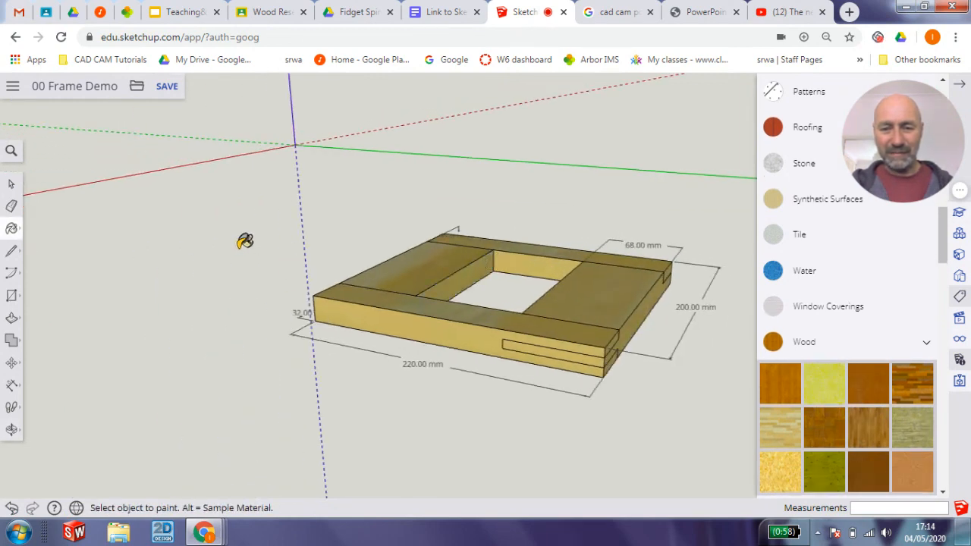
Examine the painted frame, its corner joints and its dimensions from all sides.
{"action": "middle_click_drag", "start_coordinate": [240, 255], "coordinate": [324, 276]}
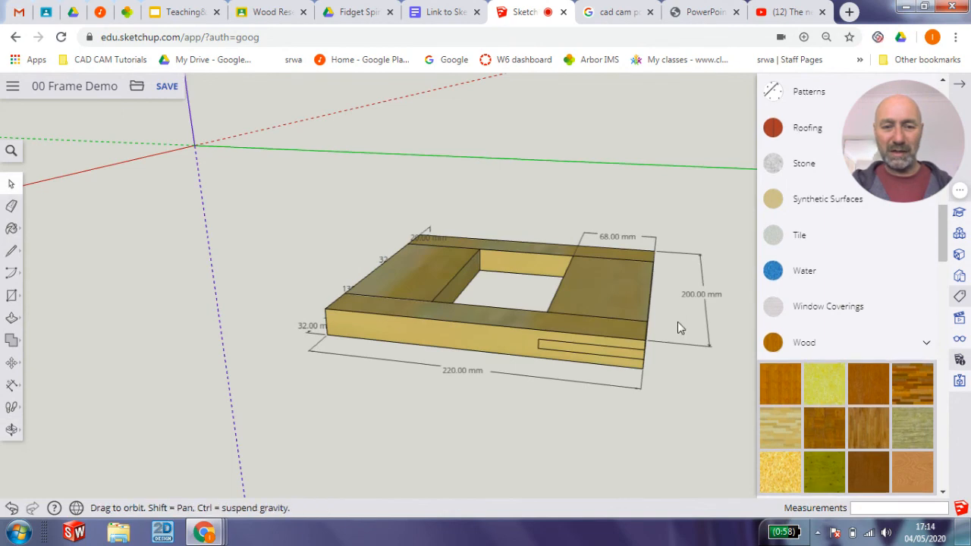
{"action": "middle_click_drag", "start_coordinate": [677, 322], "coordinate": [440, 417]}
{"action": "middle_click_drag", "start_coordinate": [471, 263], "coordinate": [483, 220]}
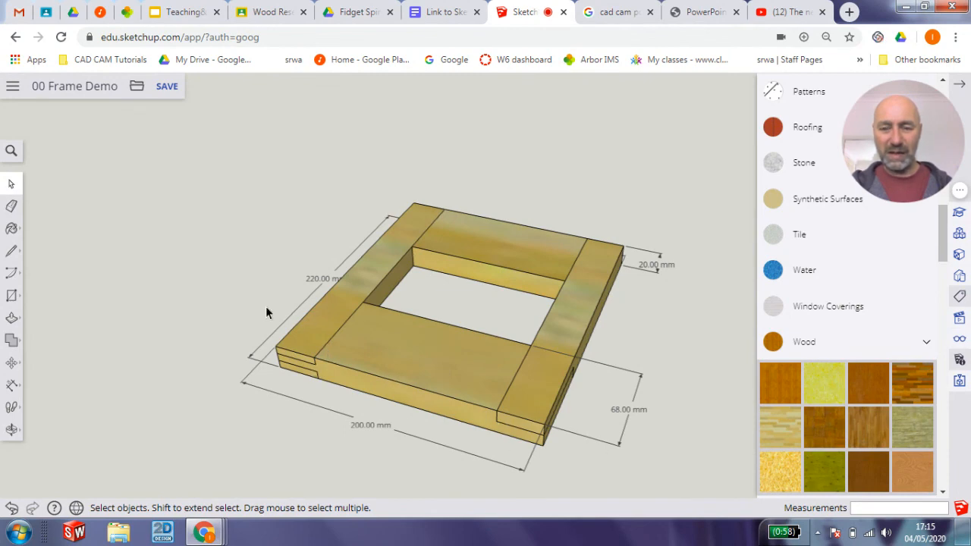
{"action": "middle_click_drag", "start_coordinate": [249, 302], "coordinate": [607, 329]}
{"action": "middle_click_drag", "start_coordinate": [237, 319], "coordinate": [633, 338]}
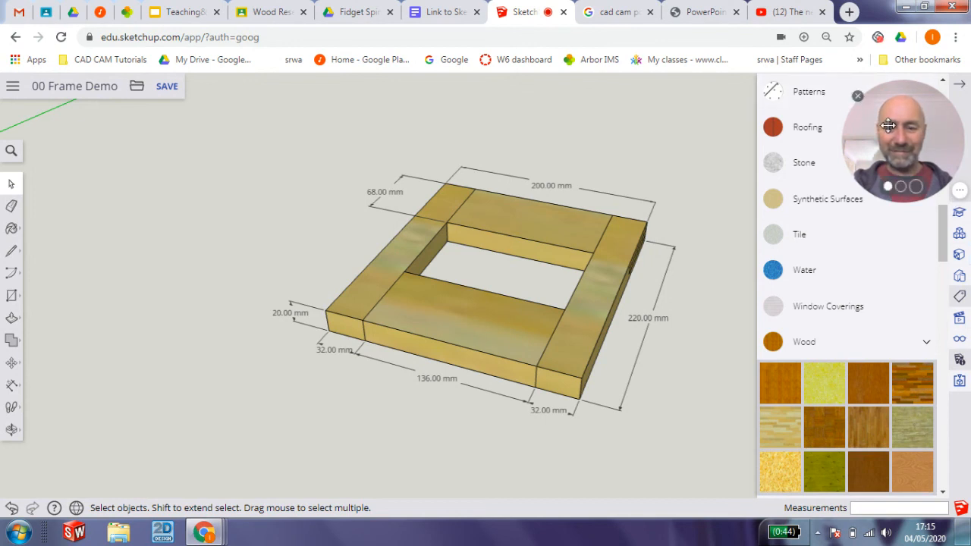
{"action": "left_click_drag", "start_coordinate": [893, 125], "coordinate": [163, 225]}
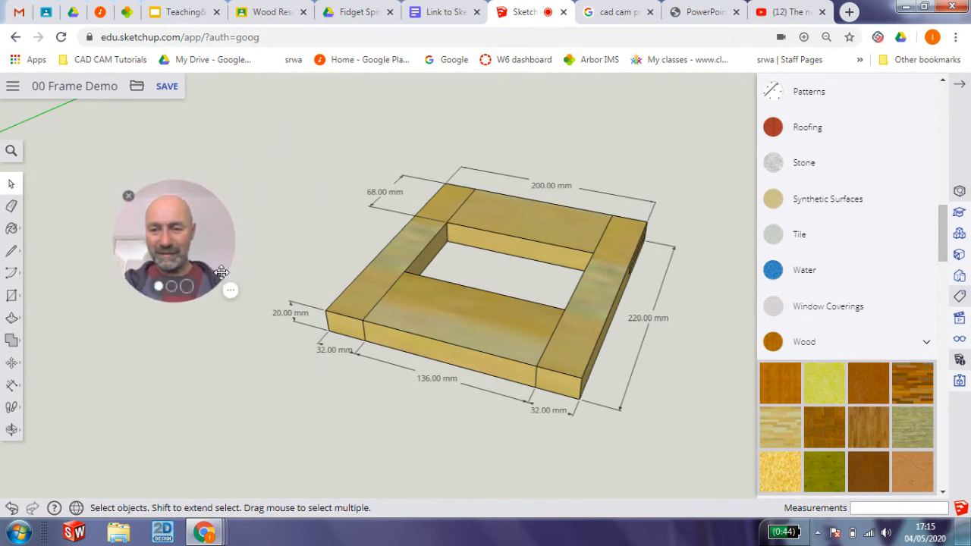
{"action": "left_click", "coordinate": [231, 292]}
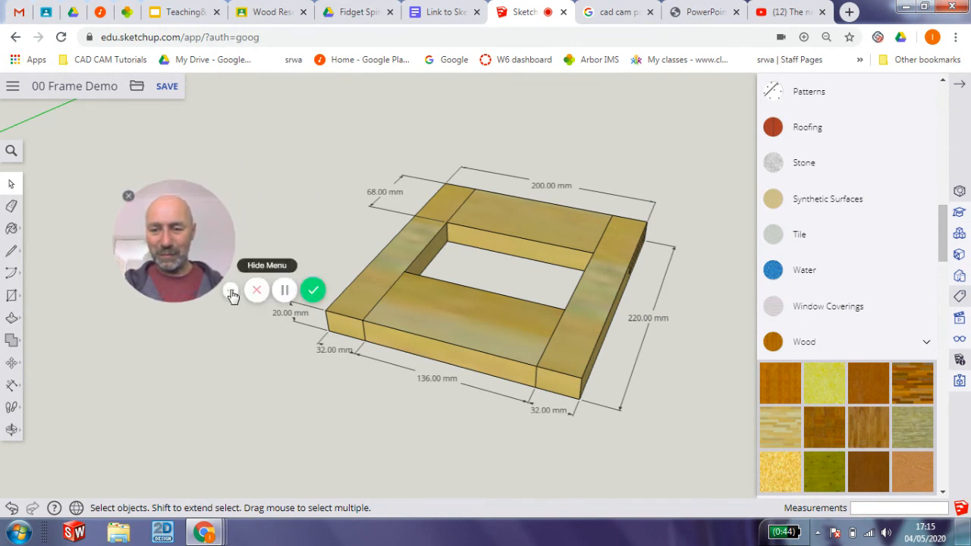